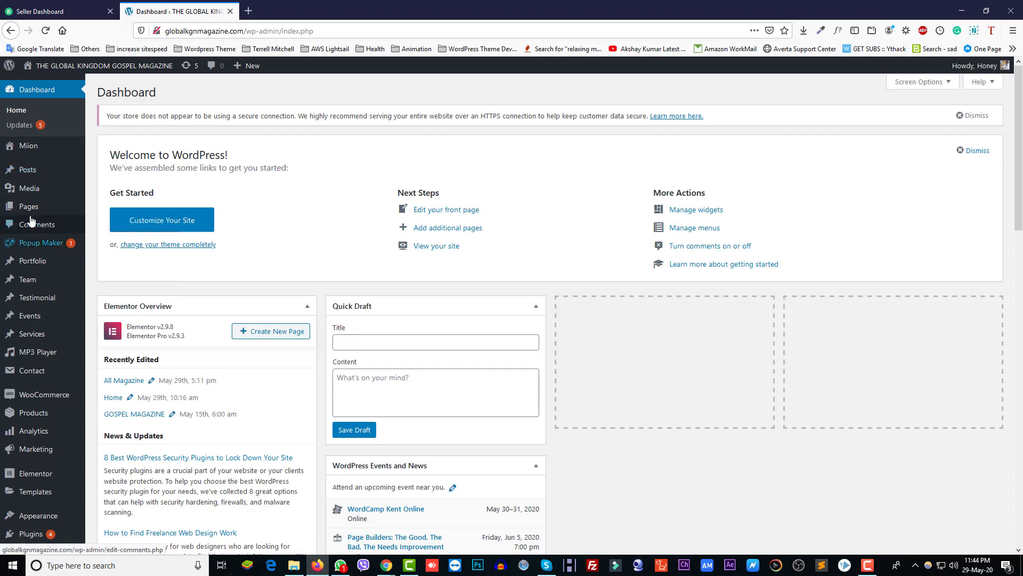
Step: Open All Magazine's Edit with Elementor link in a new browser tab
mouse_move(32, 214)
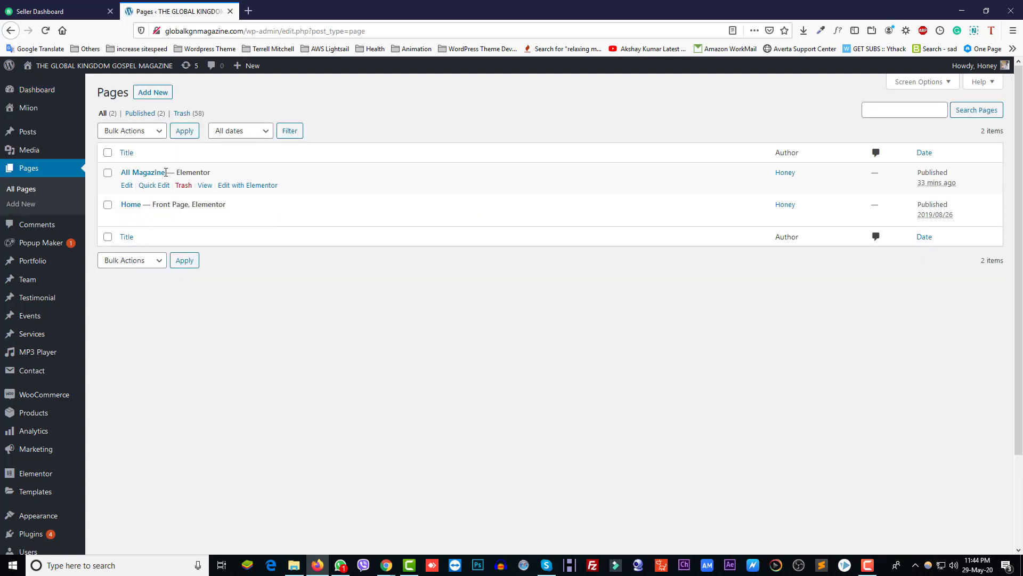
right_click(238, 188)
left_click(253, 193)
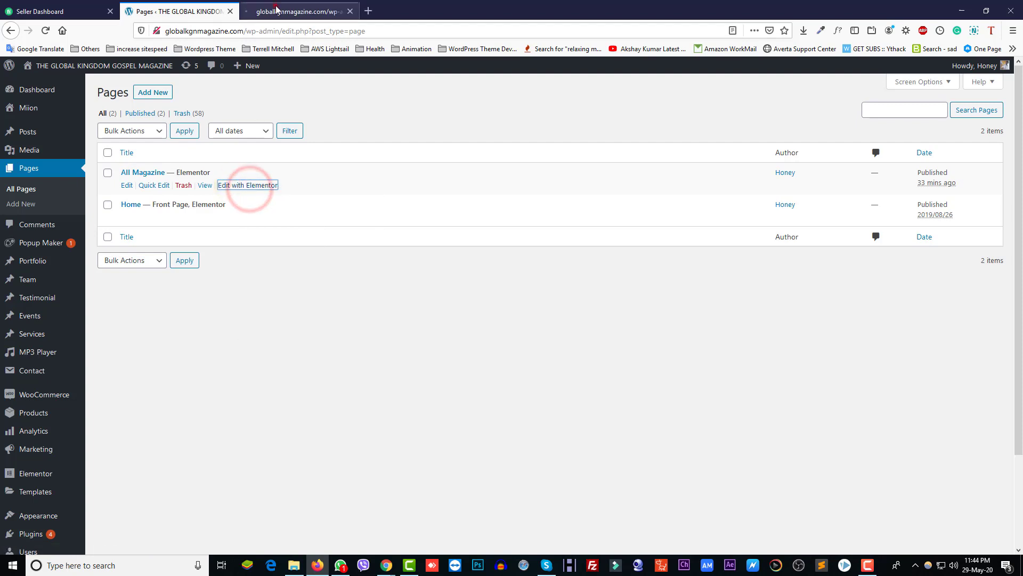
Step: Duplicate the first magazine cover image and move the copy into the second column
left_click(276, 9)
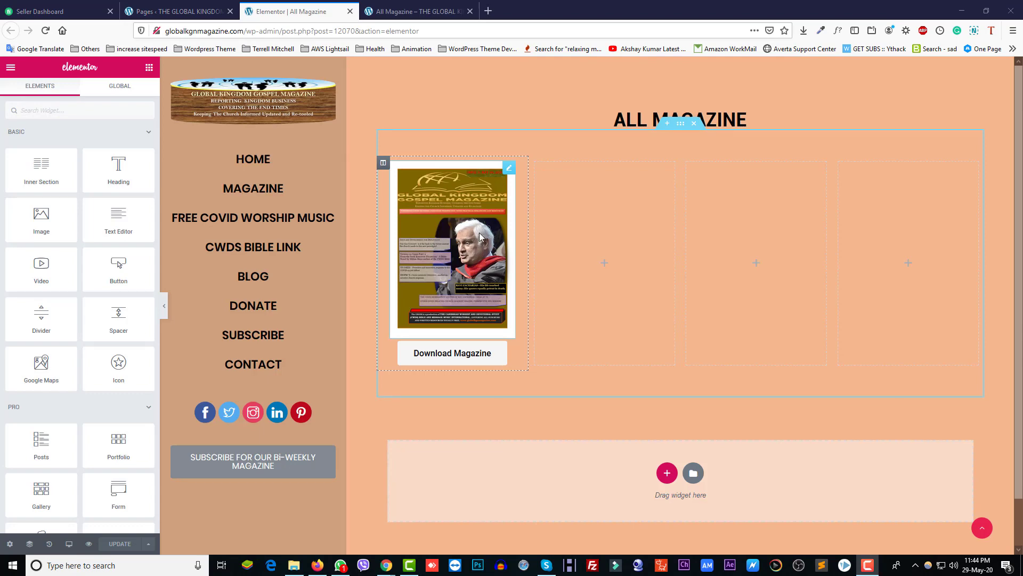
right_click(508, 170)
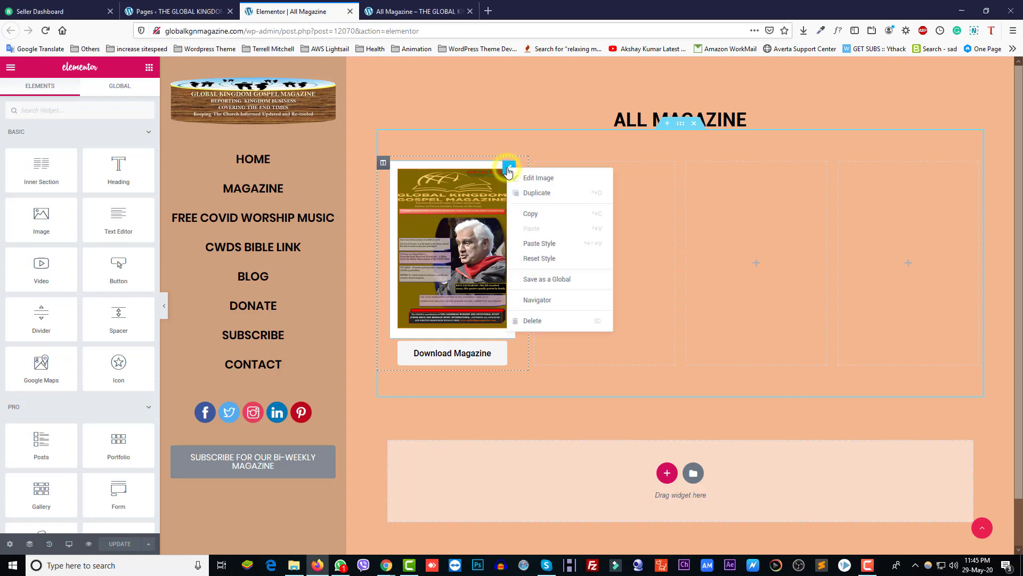
left_click(530, 195)
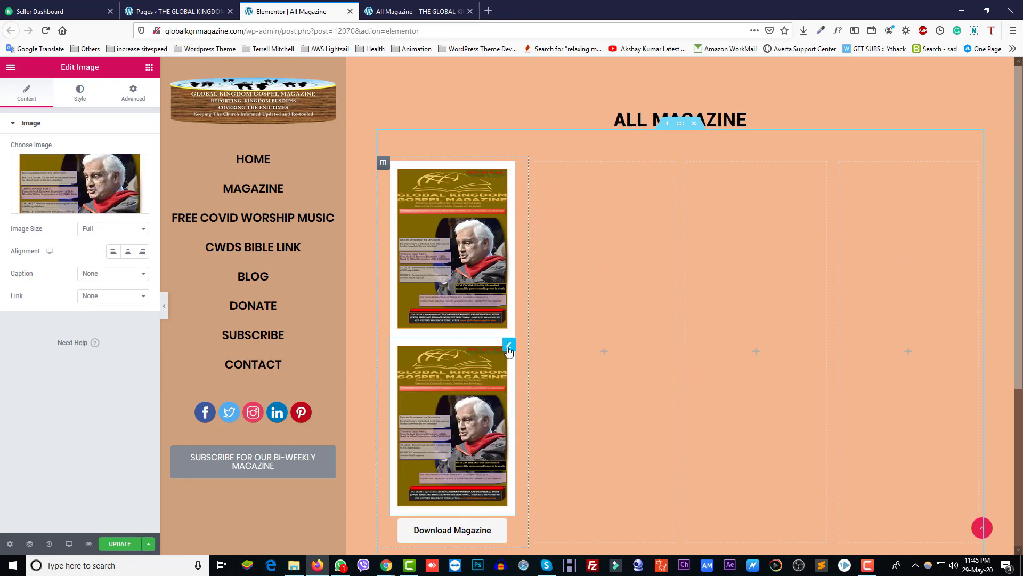
left_click_drag(509, 346, 591, 225)
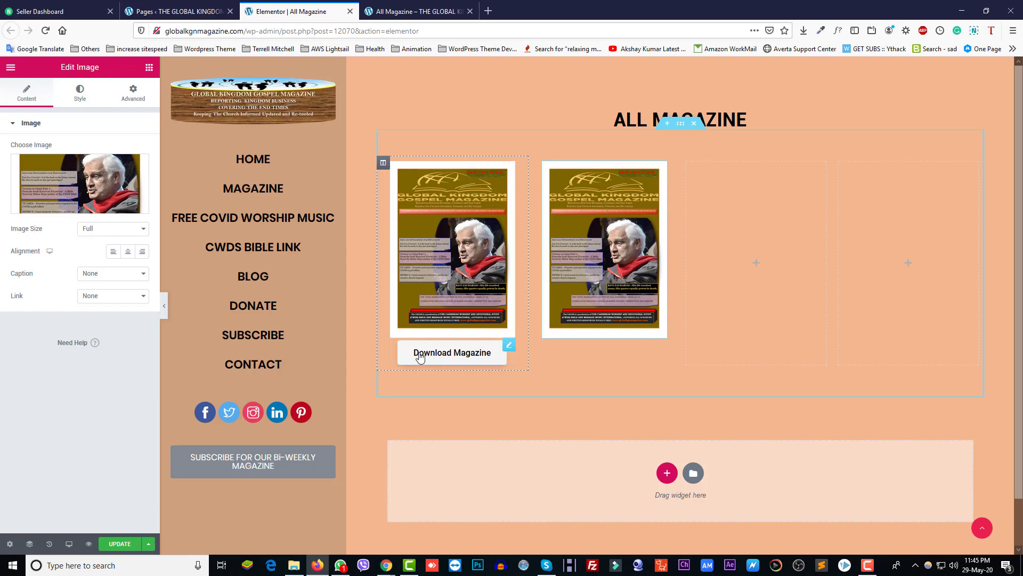
Step: Duplicate the Download Magazine button and place the copy under the second cover
right_click(507, 345)
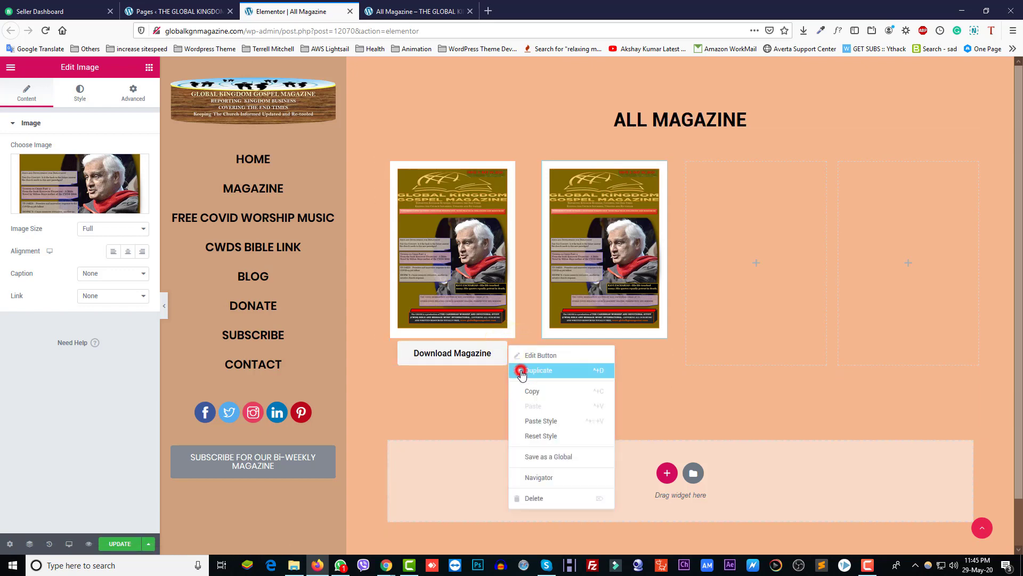
left_click(522, 371)
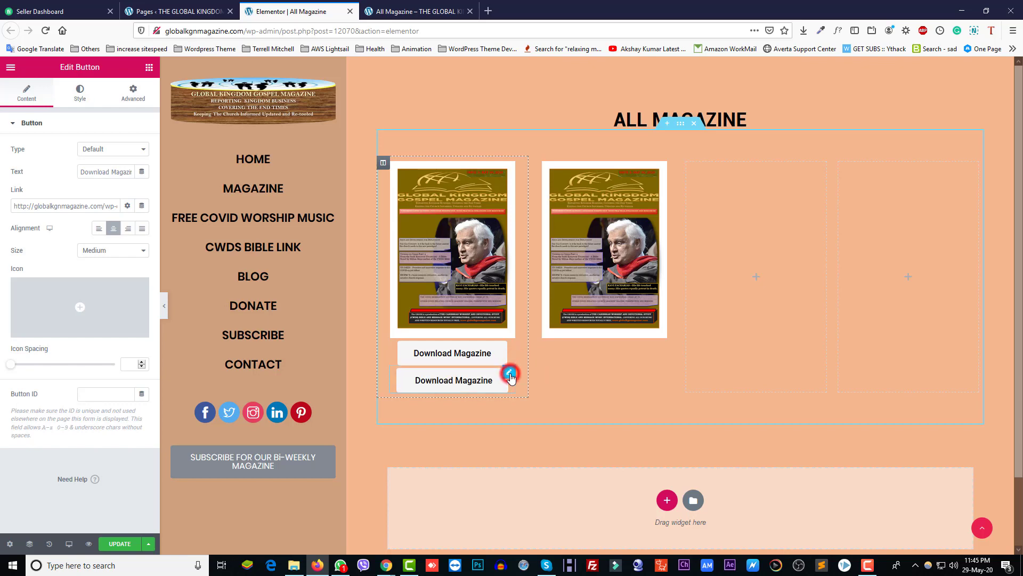
left_click_drag(510, 376, 582, 333)
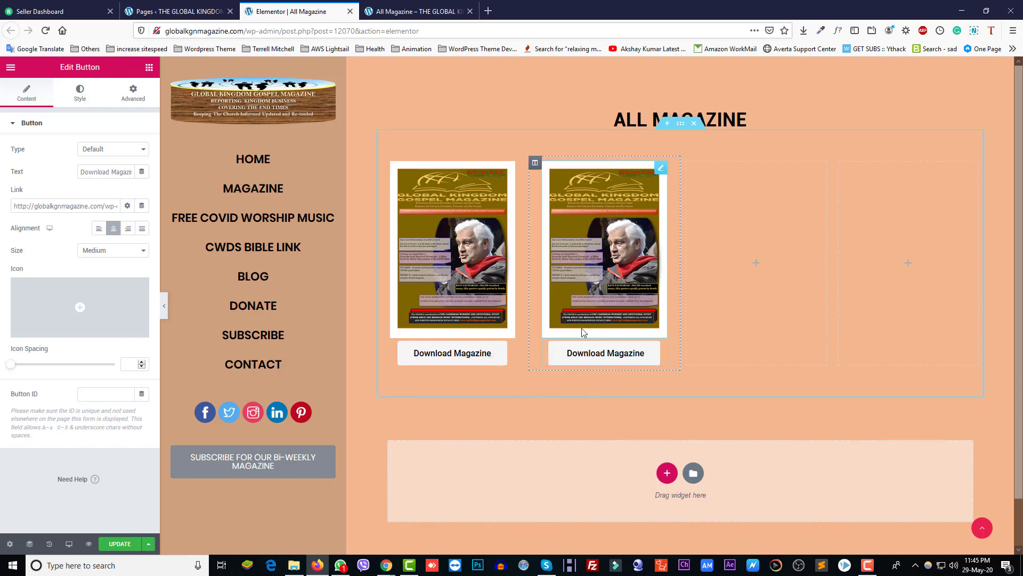
Step: Swap the second column's image for Global-Magazine-vol-2-Cover-1.jpg from the Media Library
left_click(661, 169)
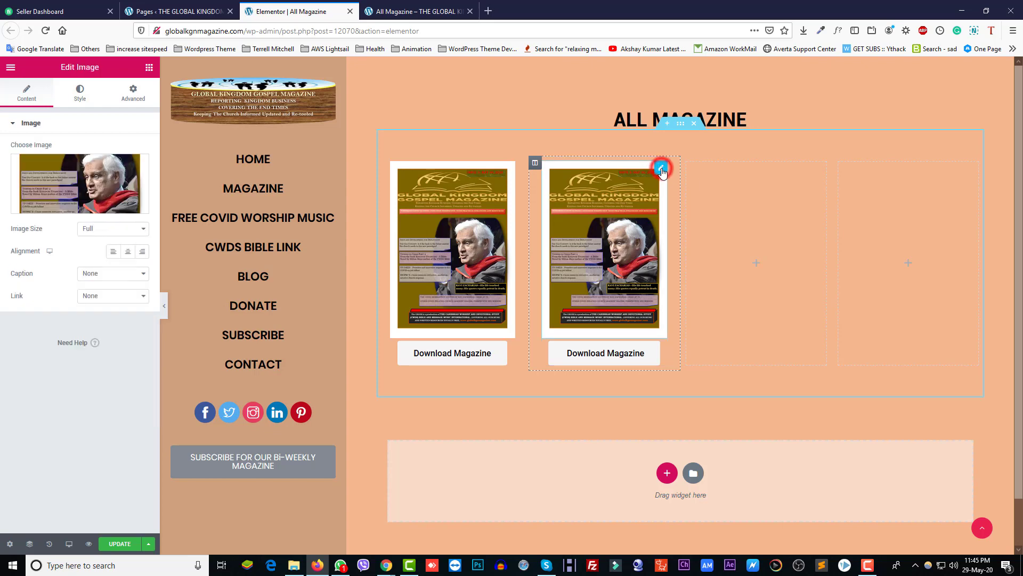
left_click(59, 207)
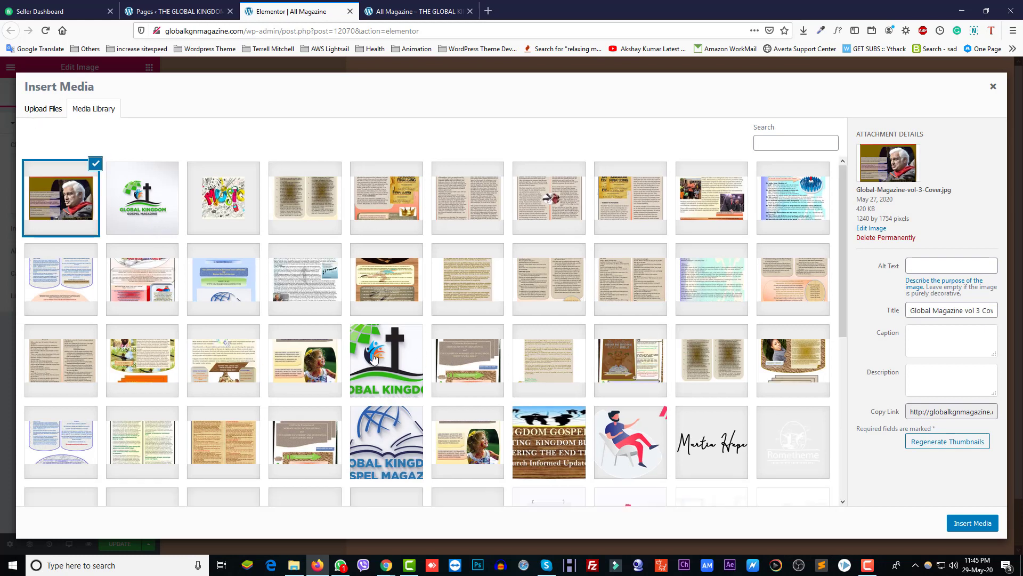
left_click(316, 367)
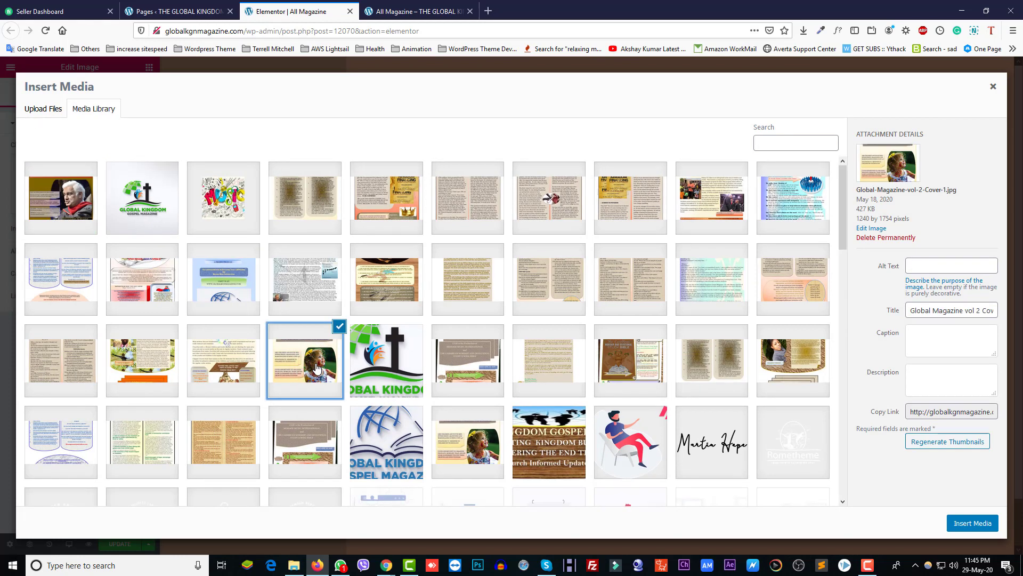
left_click(967, 524)
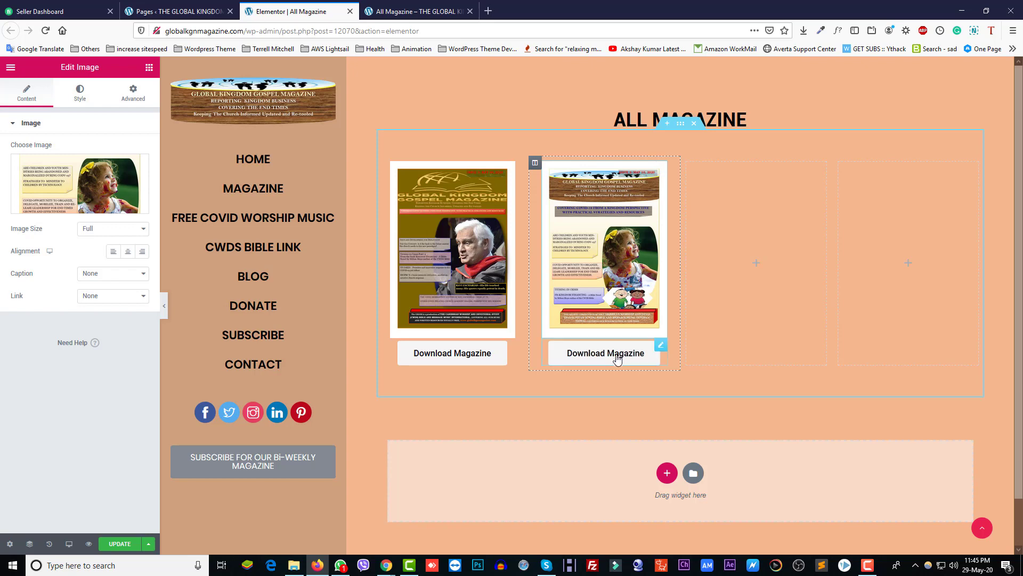
left_click(660, 345)
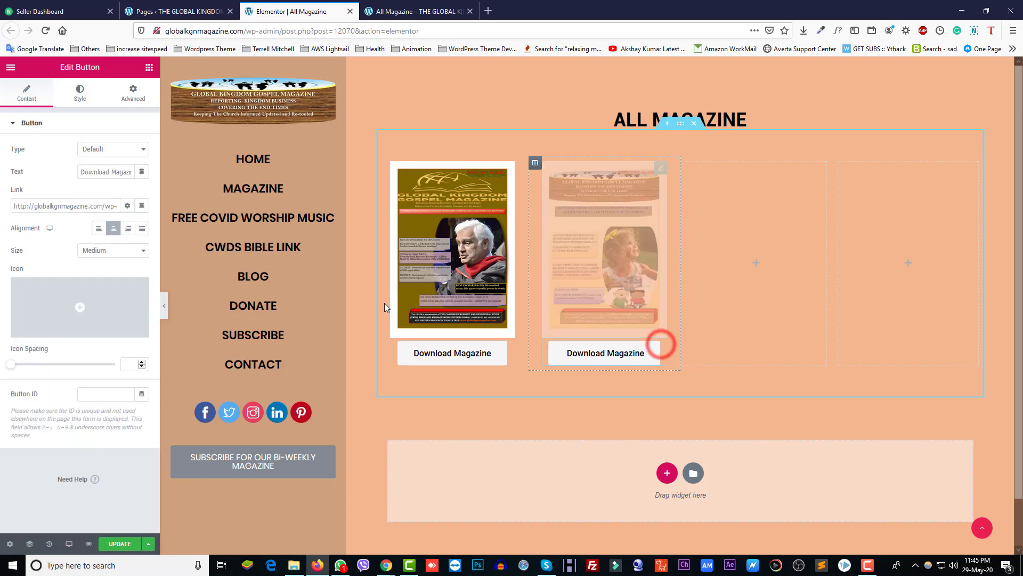
Step: Copy the file URL of Global-Magazine-vol-2-Saturday-May-15.pdf from the Media Library in a new tab
left_click(144, 11)
right_click(32, 151)
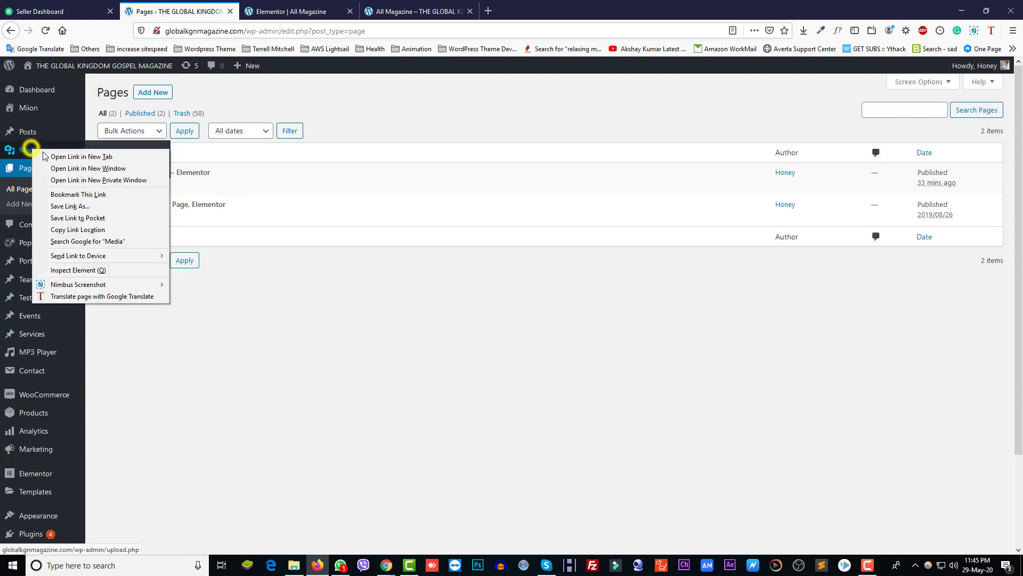
left_click(59, 156)
left_click(286, 9)
left_click_drag(255, 22, 175, 12)
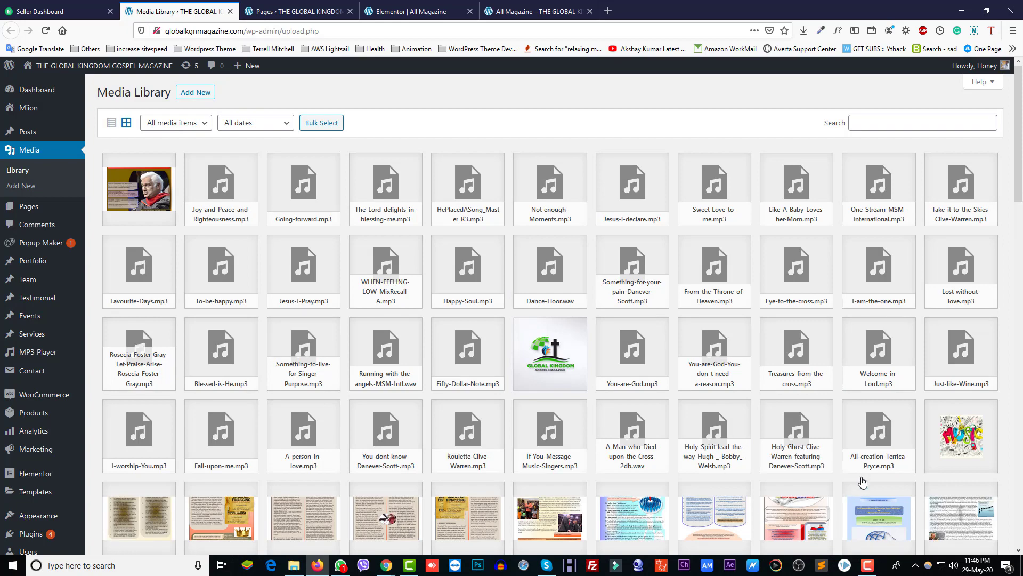
scroll(863, 483, "down", 4)
left_click(880, 398)
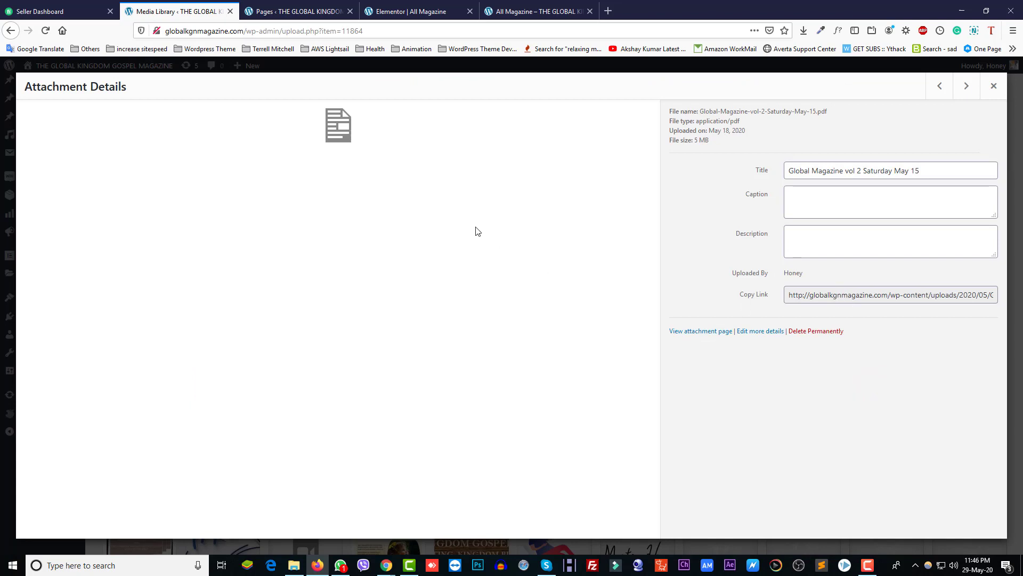
left_click(800, 295)
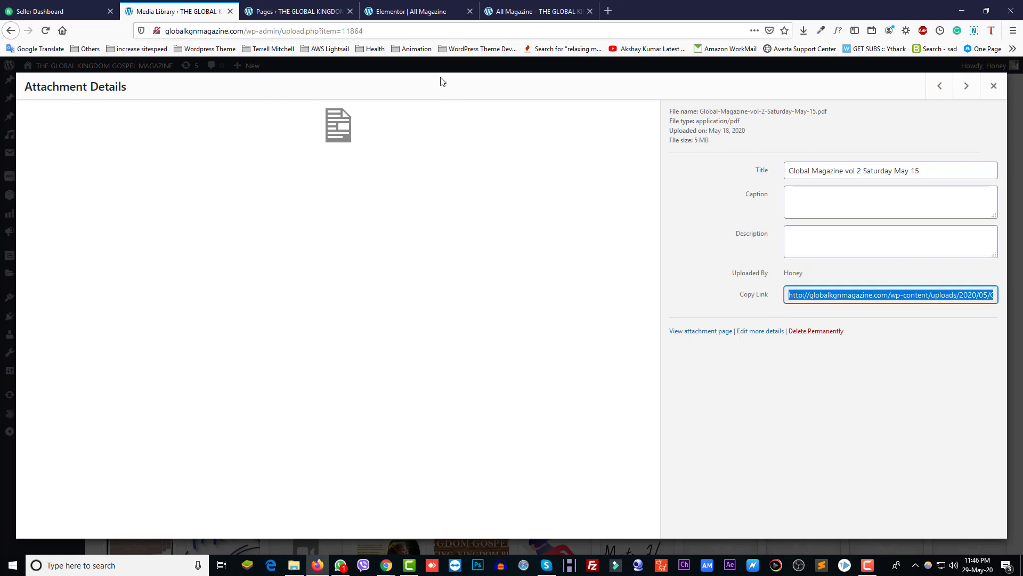
left_click(388, 11)
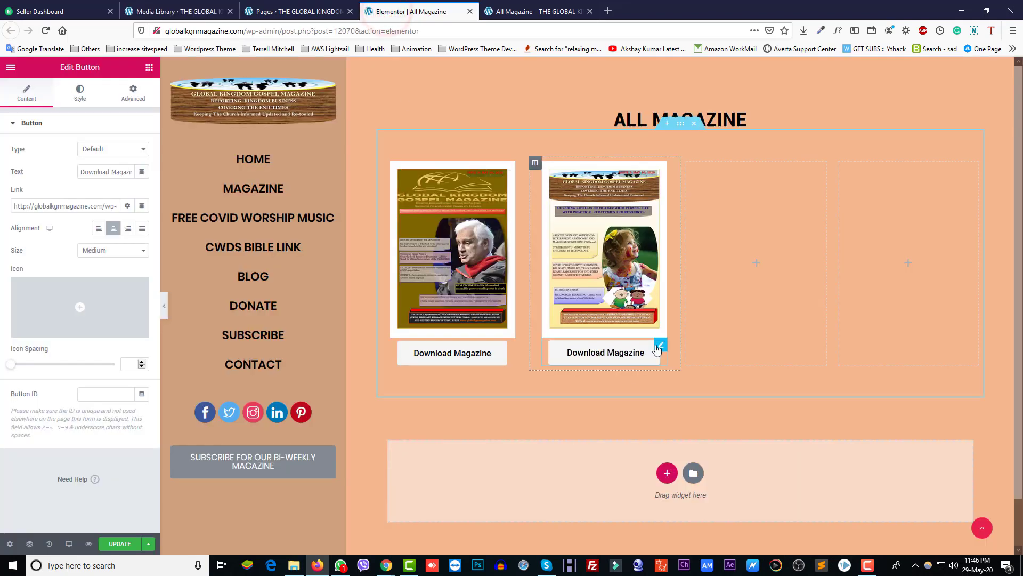
Step: Paste the vol-2 PDF URL into the second button's Link field and update the page
left_click(66, 207)
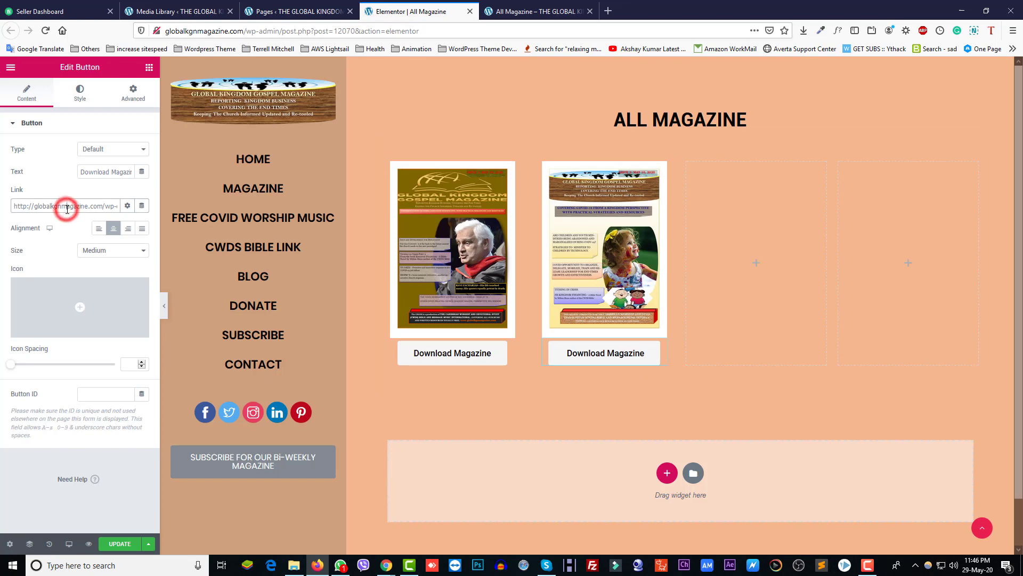
key("ctrl+a")
key("ctrl+v")
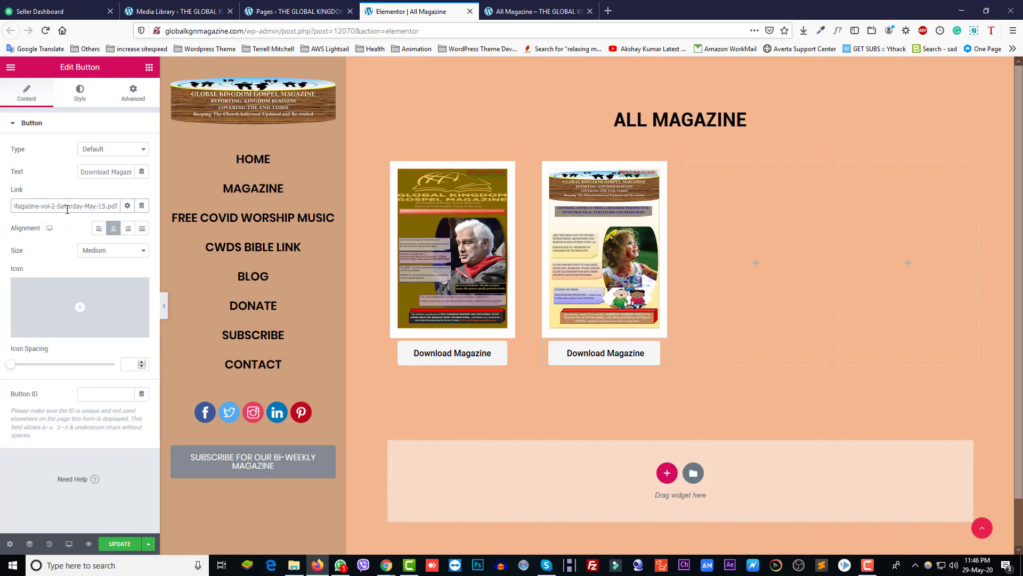
left_click(113, 543)
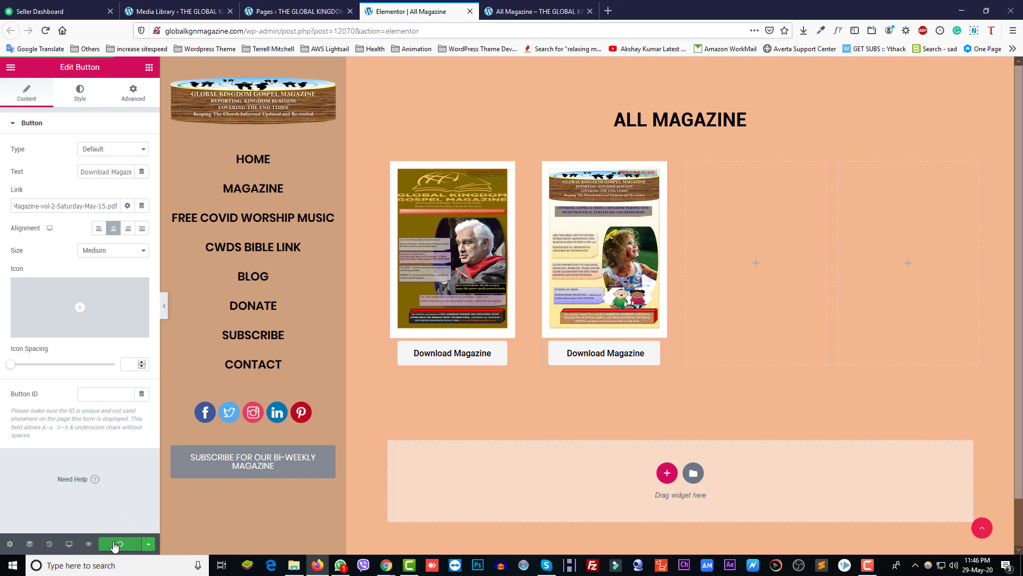
left_click(522, 11)
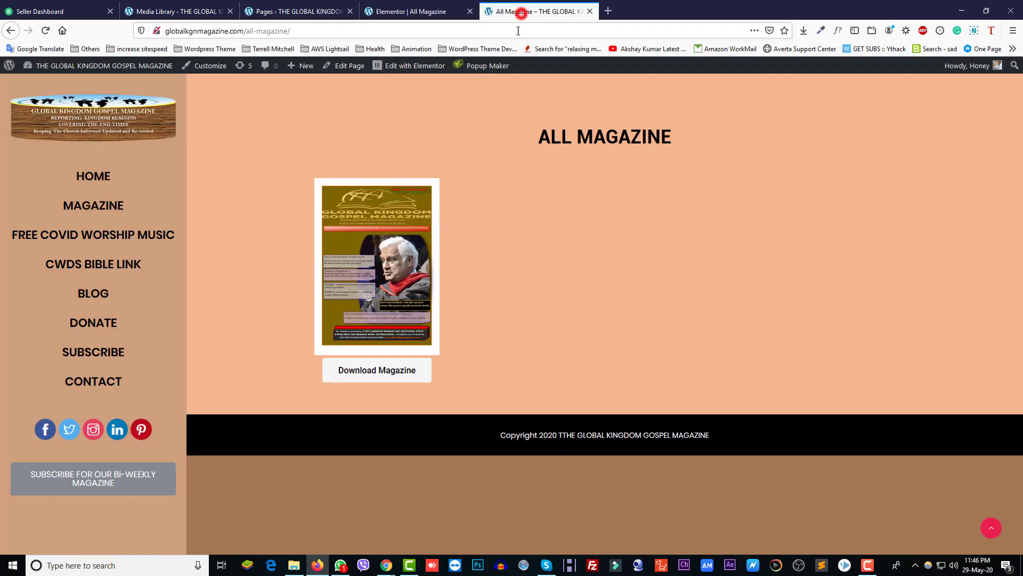
Step: Reload the live All Magazine page and test that Download Magazine offers the PDF
left_click(518, 30)
key("Return")
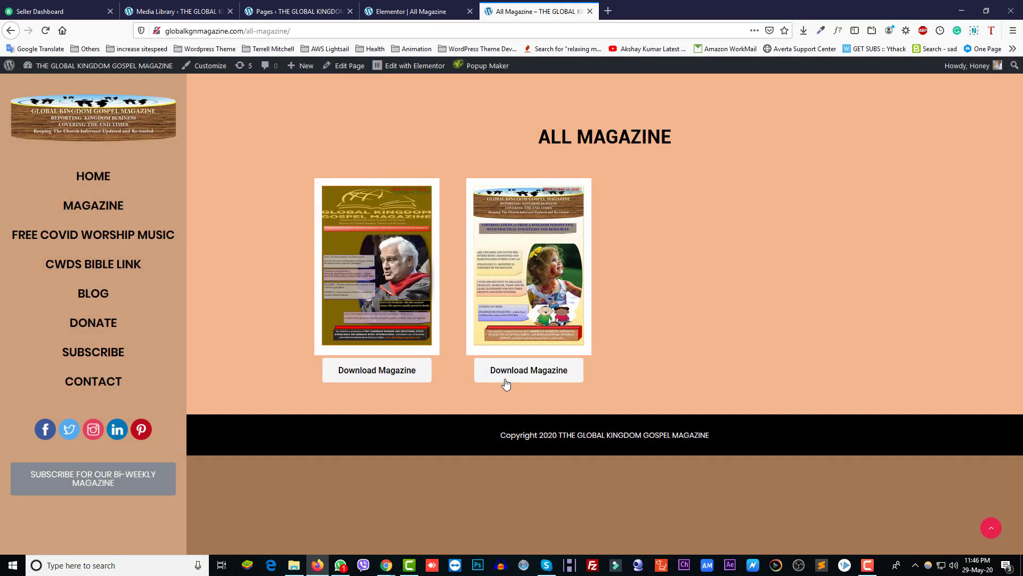
left_click(512, 377)
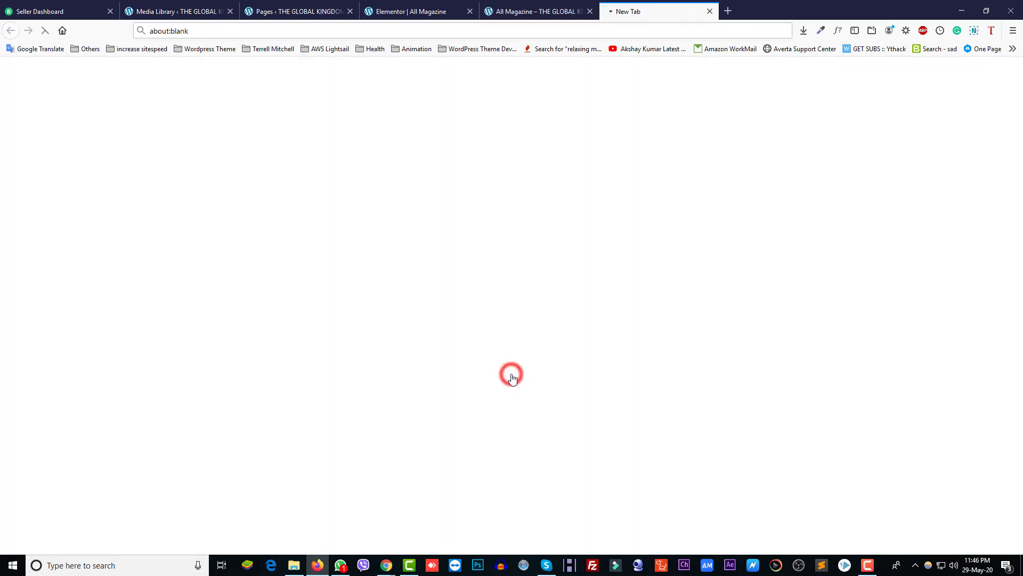
left_click(652, 232)
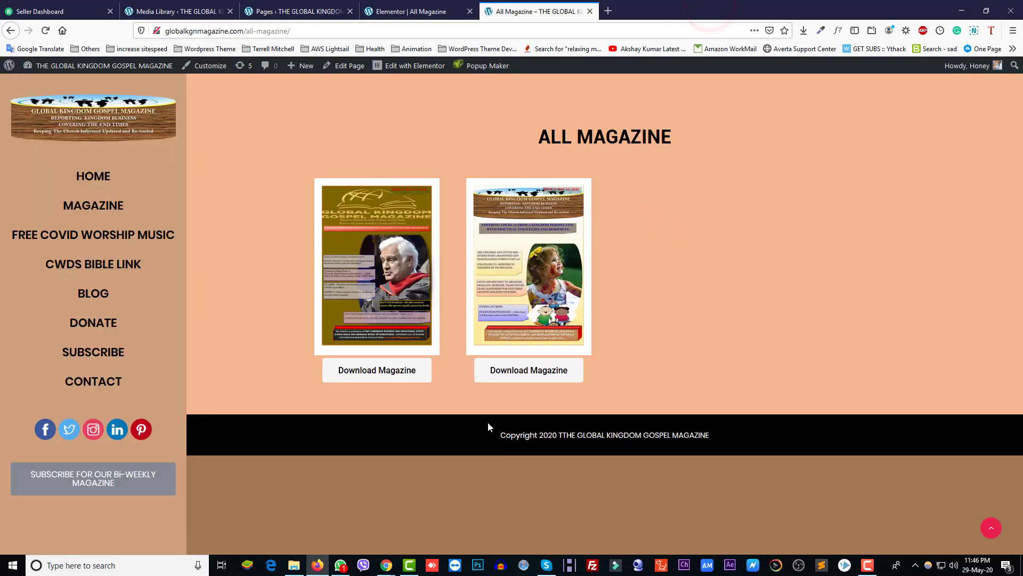
Step: Tick Open in new window on the second Download Magazine button's link and update the page
left_click(423, 11)
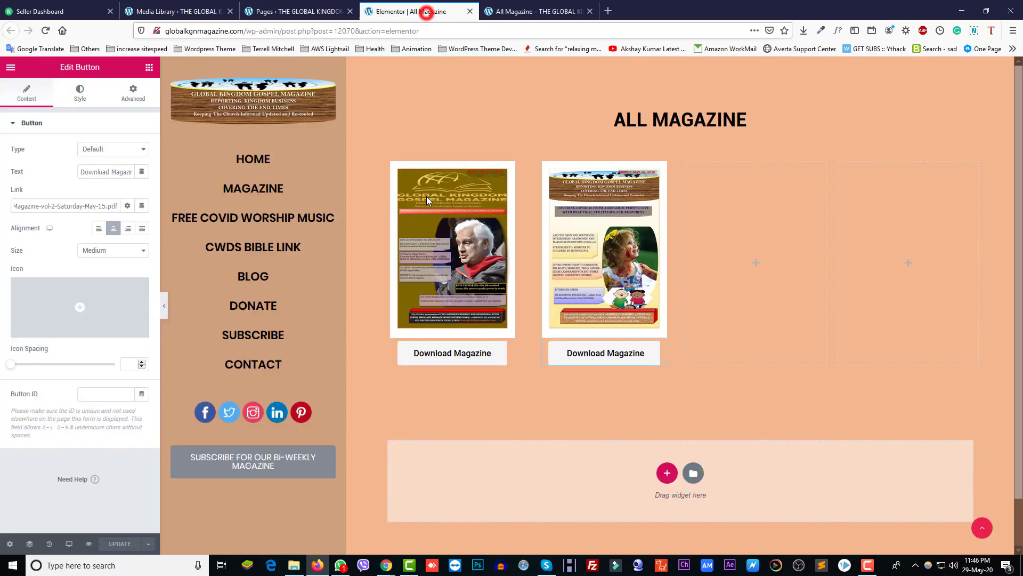
left_click(659, 347)
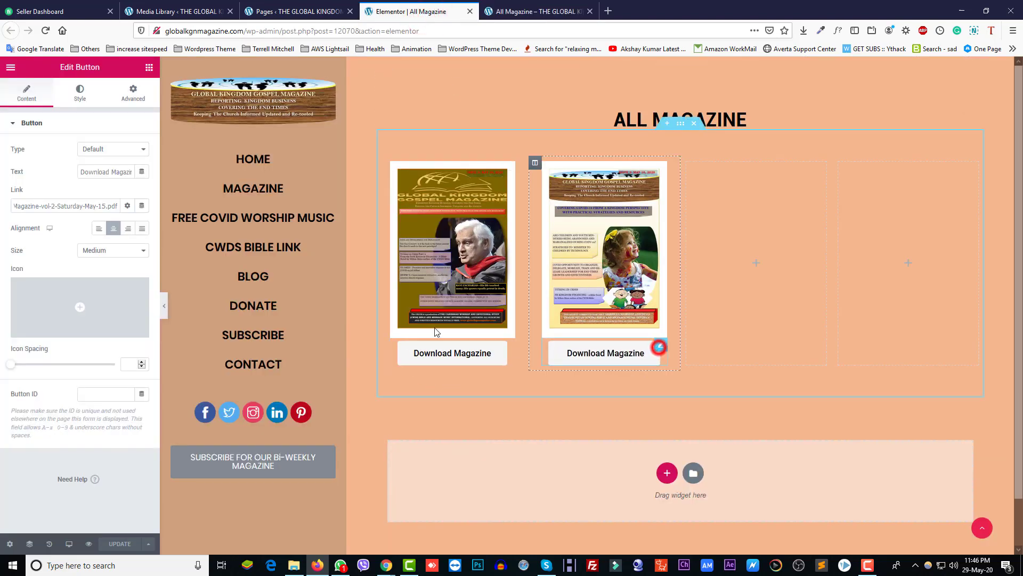
left_click(127, 205)
left_click(14, 223)
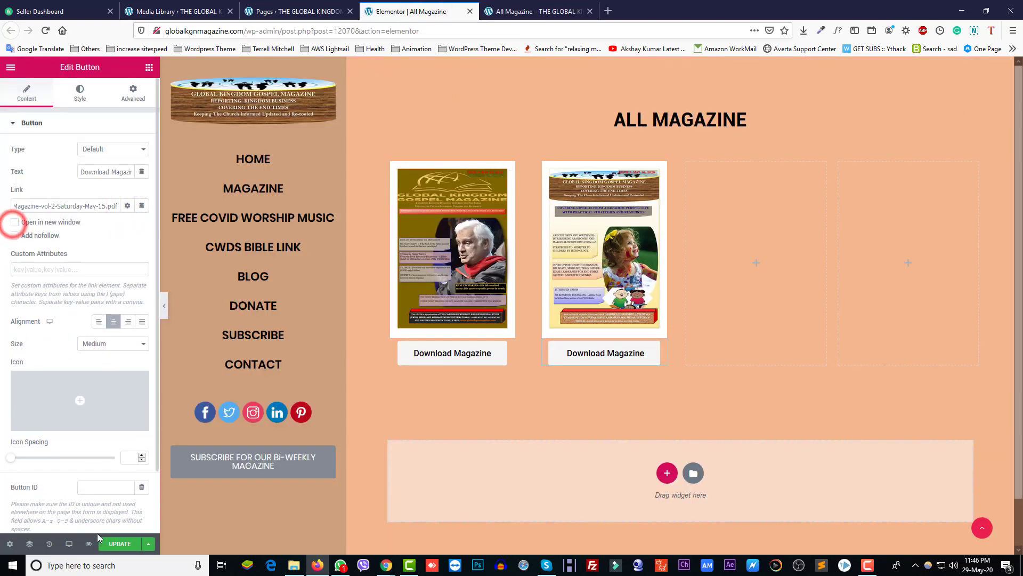
left_click(119, 544)
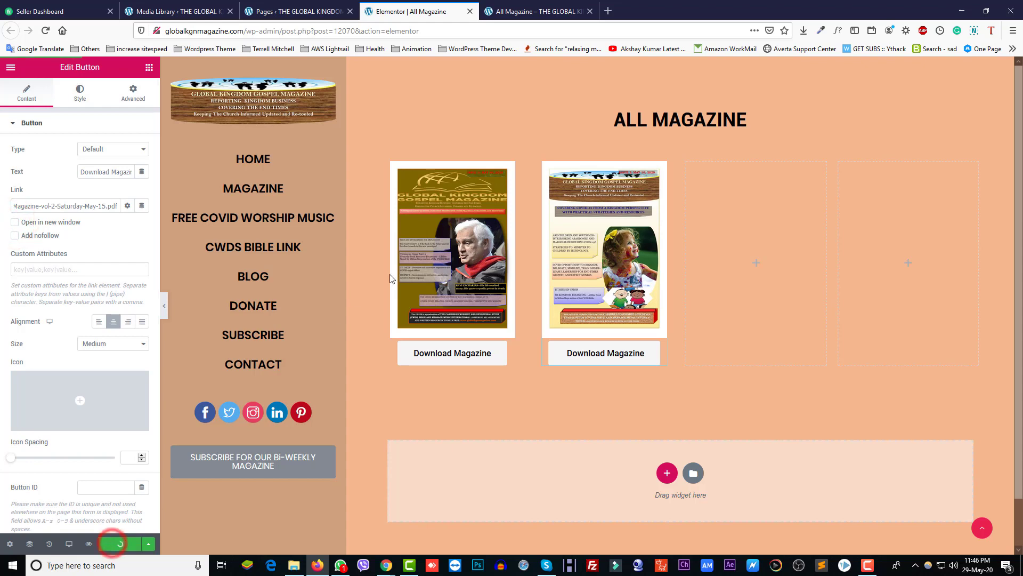
Step: Reload the live All Magazine page in its tab
left_click(525, 12)
left_click(523, 27)
key("F5")
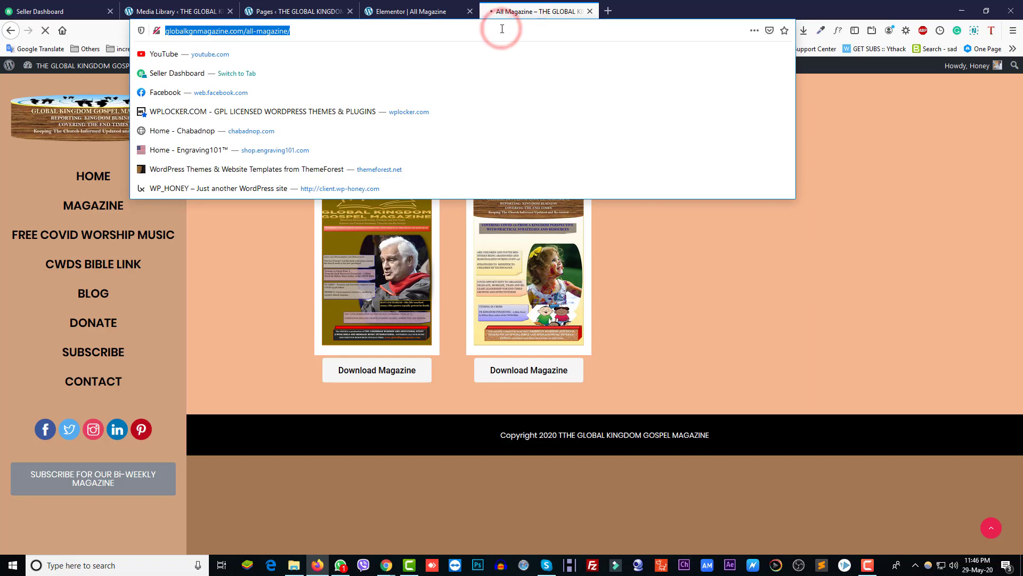
Step: Test the second button's vol-2 PDF download again, then go back to the Elementor editor
left_click(673, 299)
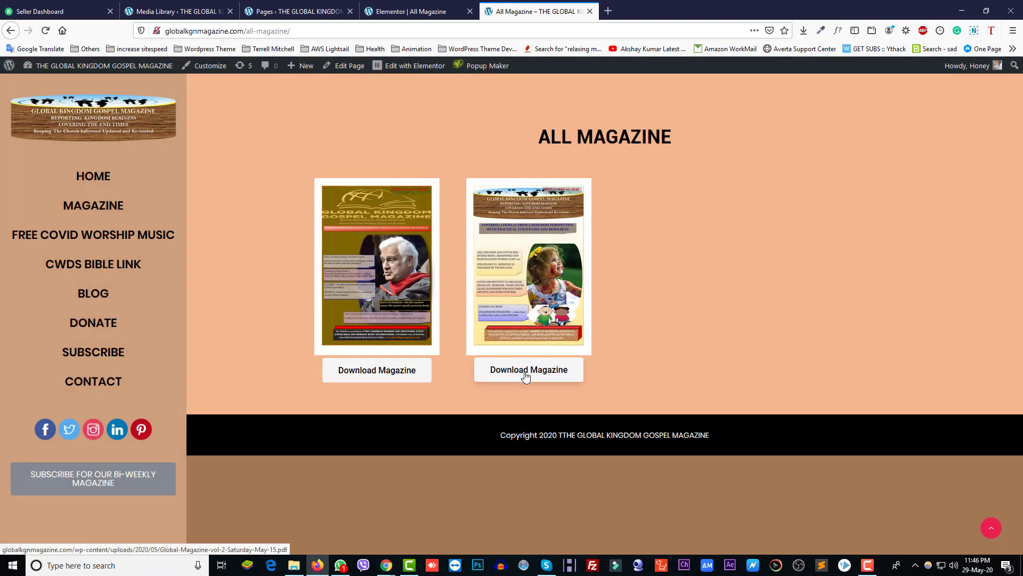
left_click(525, 375)
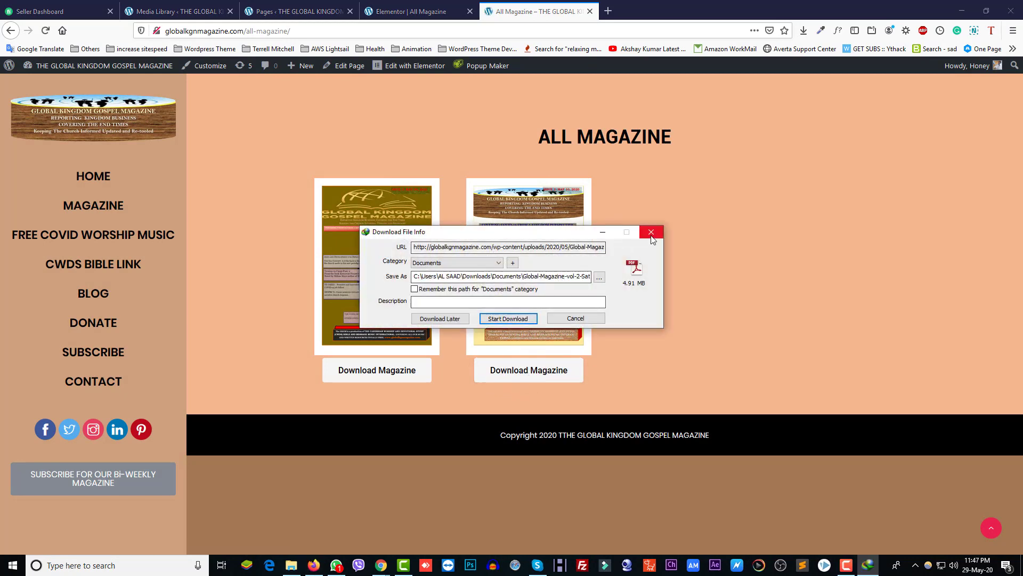
left_click(651, 234)
left_click(394, 11)
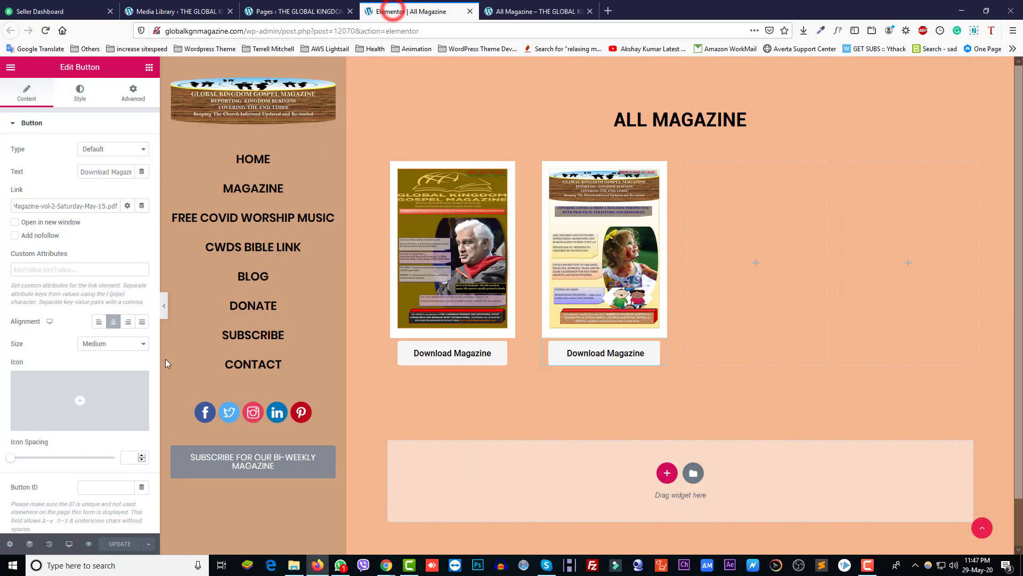
Step: Untick Open in new window on the second button's link and update the page
left_click(126, 205)
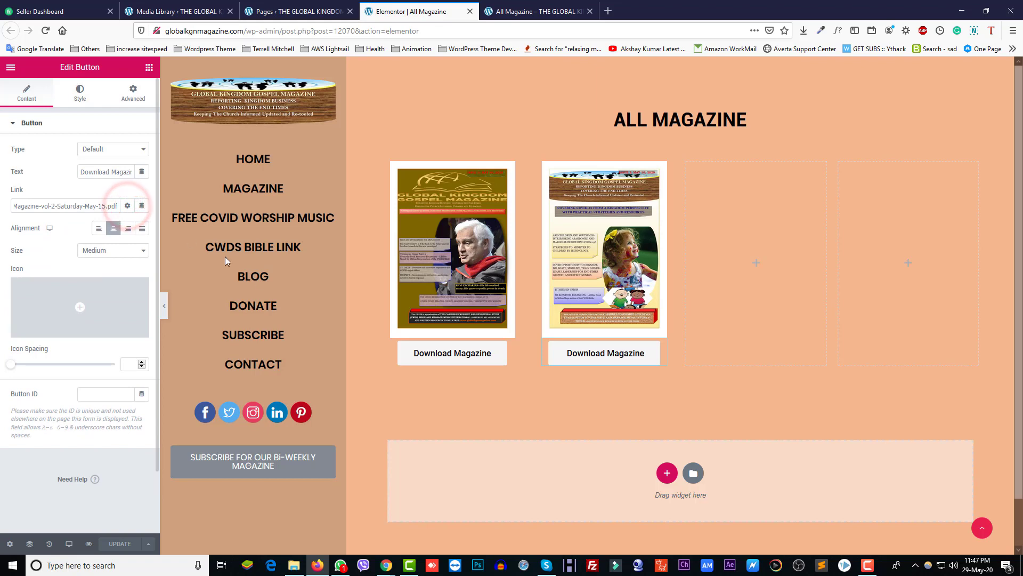
left_click(509, 347)
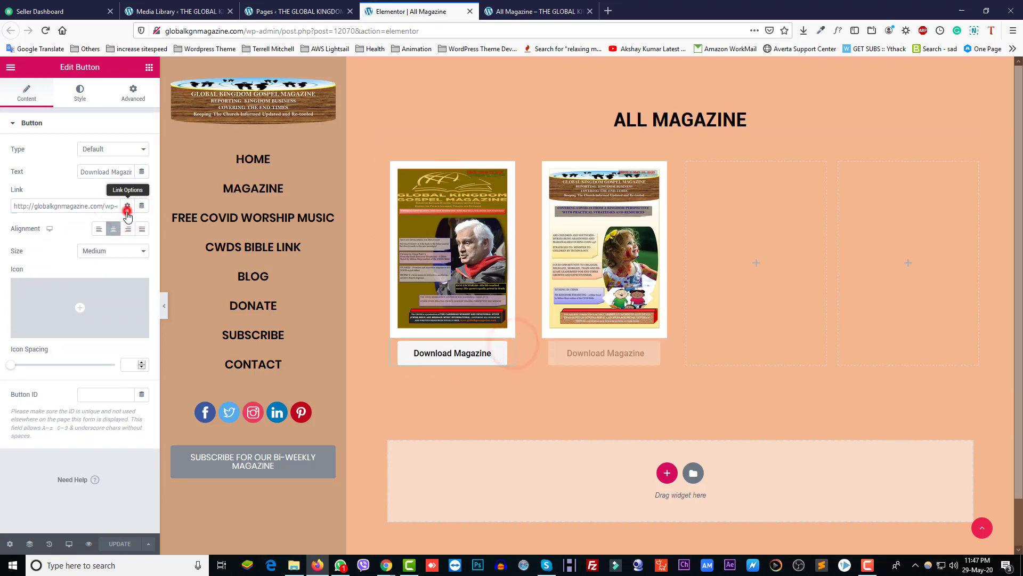
left_click(127, 205)
left_click(15, 222)
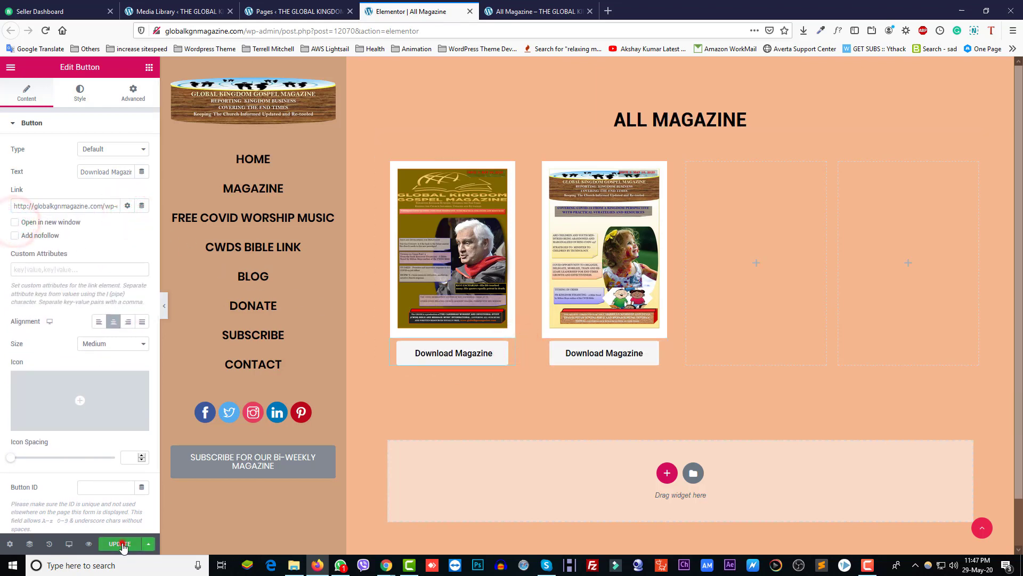
left_click(120, 543)
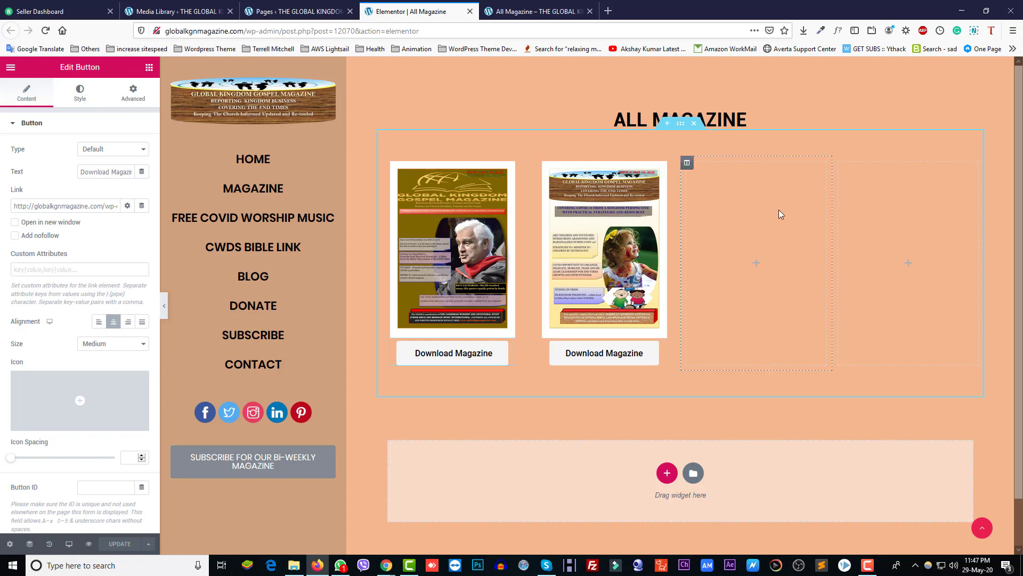
Step: Duplicate the second cover and its Download Magazine button into the third column
right_click(655, 164)
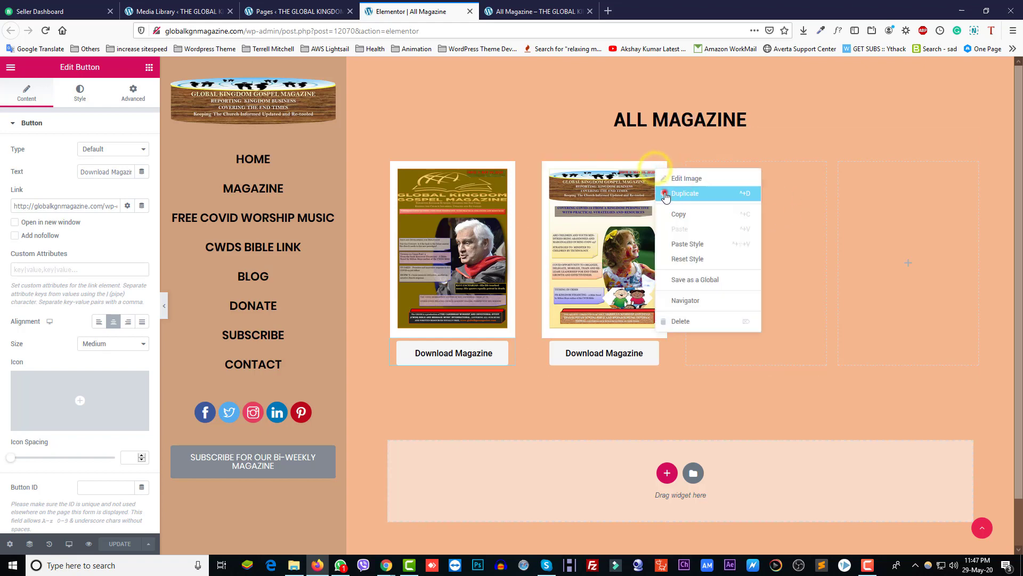
left_click(665, 194)
left_click_drag(662, 346, 745, 212)
right_click(665, 347)
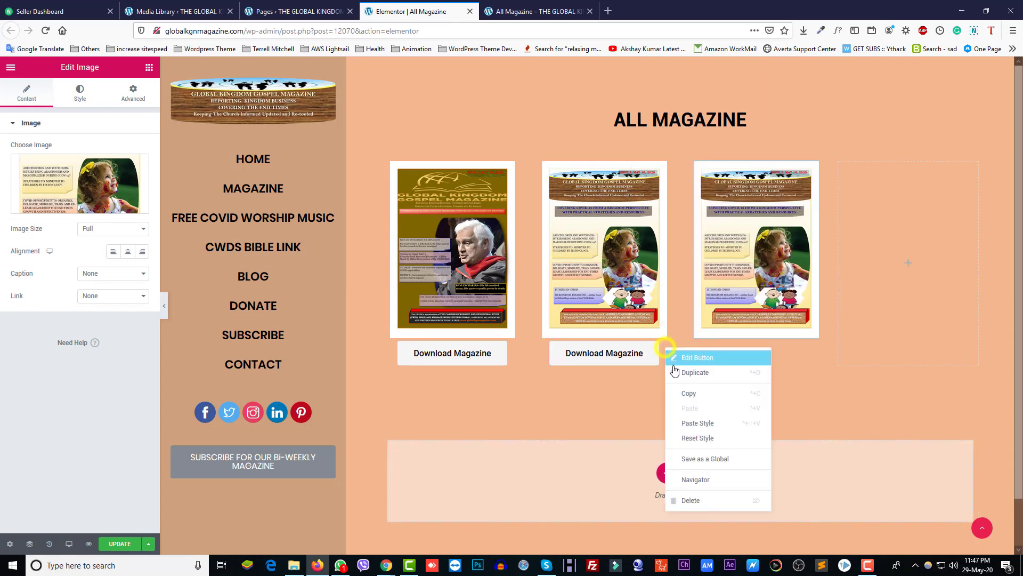
left_click(675, 371)
left_click_drag(661, 374, 730, 329)
Step: Duplicate the third column's cover and button into the fourth column
right_click(814, 172)
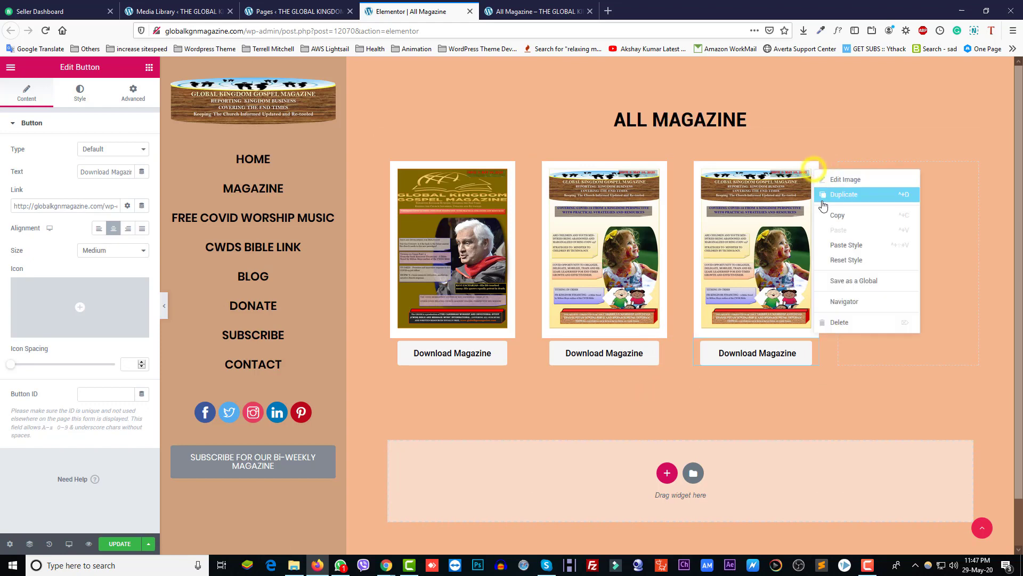
left_click(826, 197)
left_click_drag(831, 173, 869, 189)
right_click(810, 346)
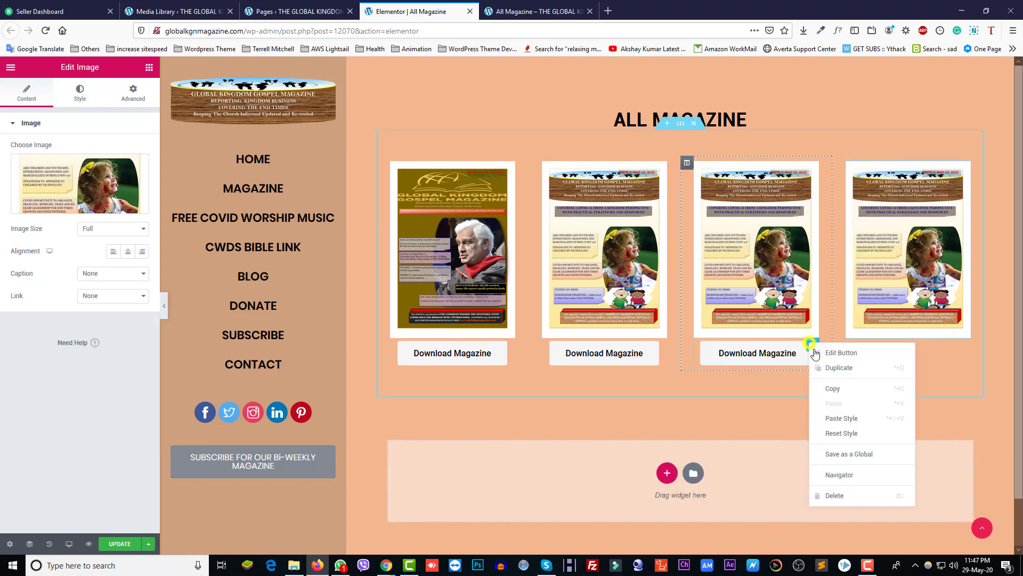
left_click(829, 367)
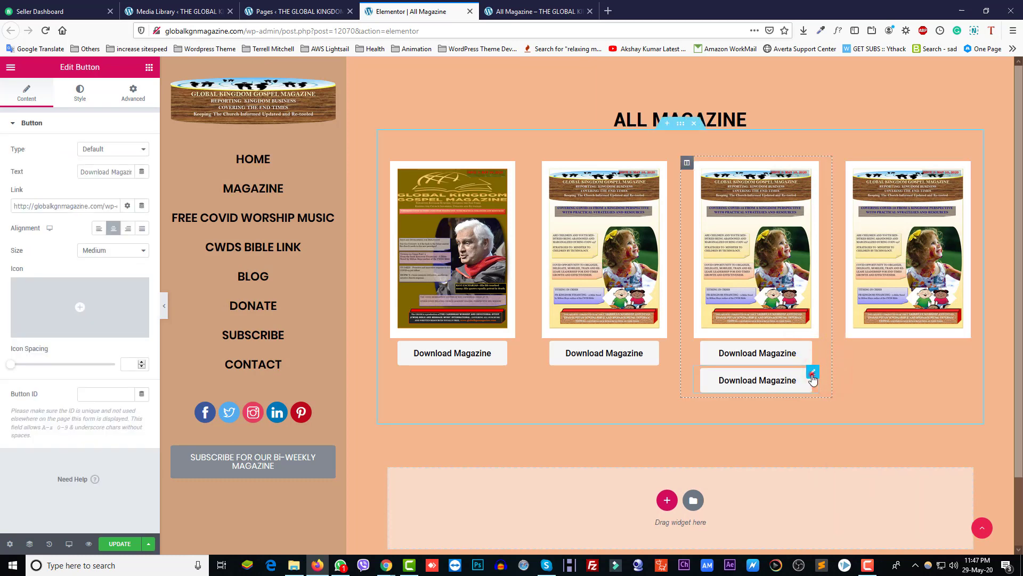
left_click_drag(811, 374, 890, 350)
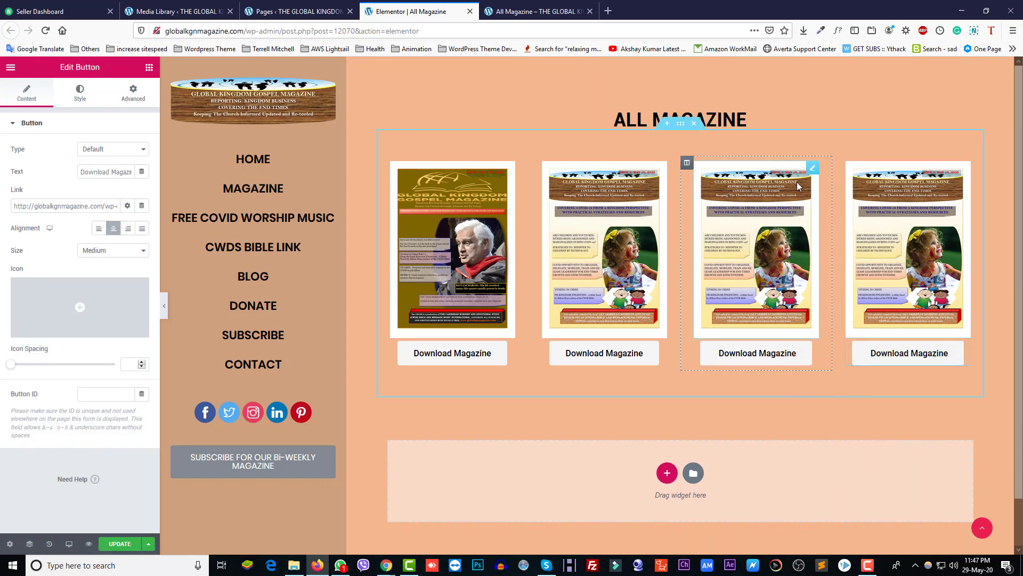
left_click(811, 172)
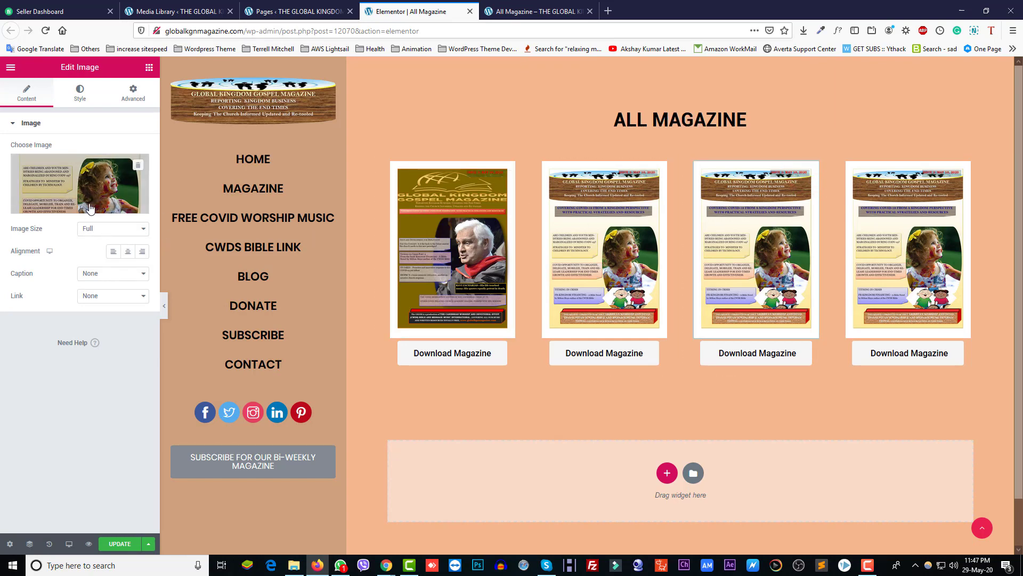
Step: Swap the third column's duplicated vol 2 cover for the children and youth ministries under Covid-19 image
left_click(81, 209)
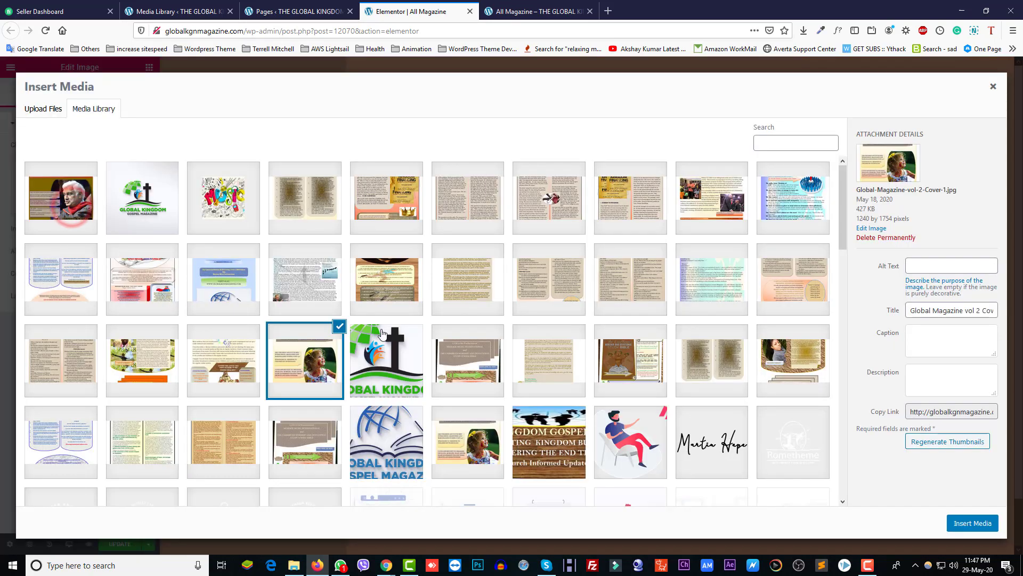
scroll(319, 318, "down", 5)
scroll(318, 318, "up", 3)
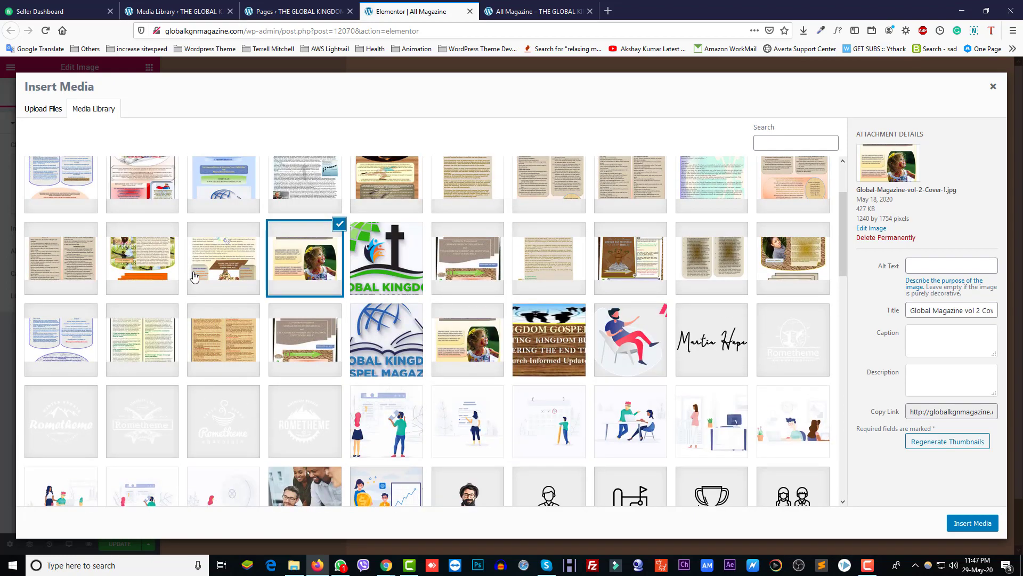
left_click(237, 265)
left_click(970, 523)
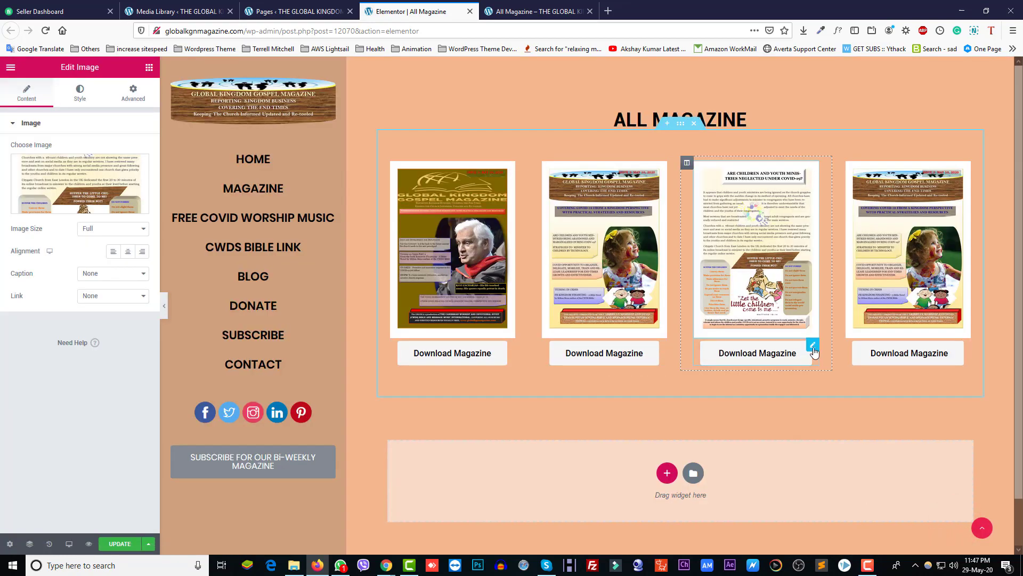
left_click(812, 347)
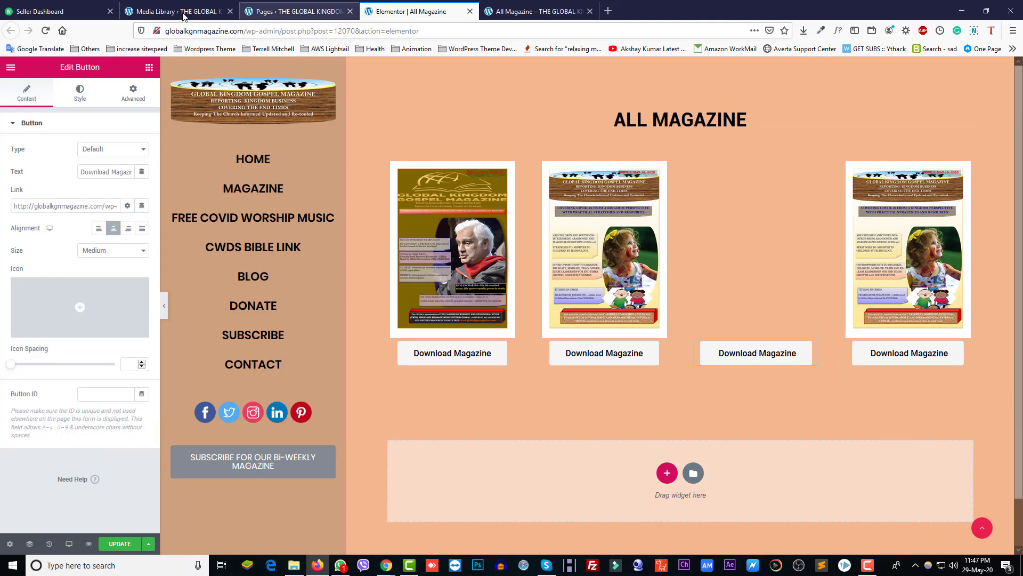
Step: Copy the file link of COVID19-GOSPEL-MAGAZINE-April-20_-2020.pdf from its Media Library attachment details
left_click(182, 11)
left_click(998, 84)
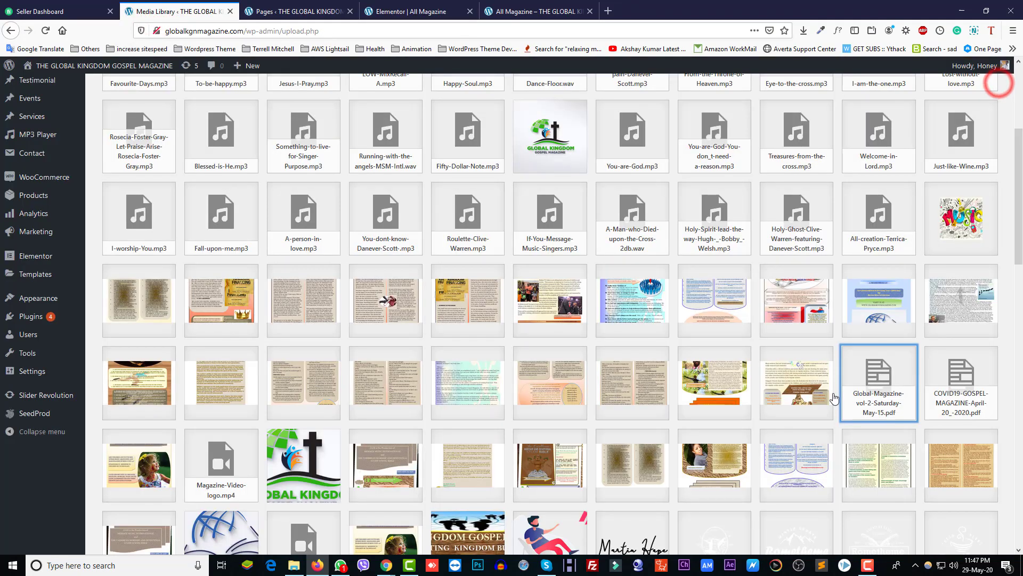
left_click(948, 400)
left_click(906, 295)
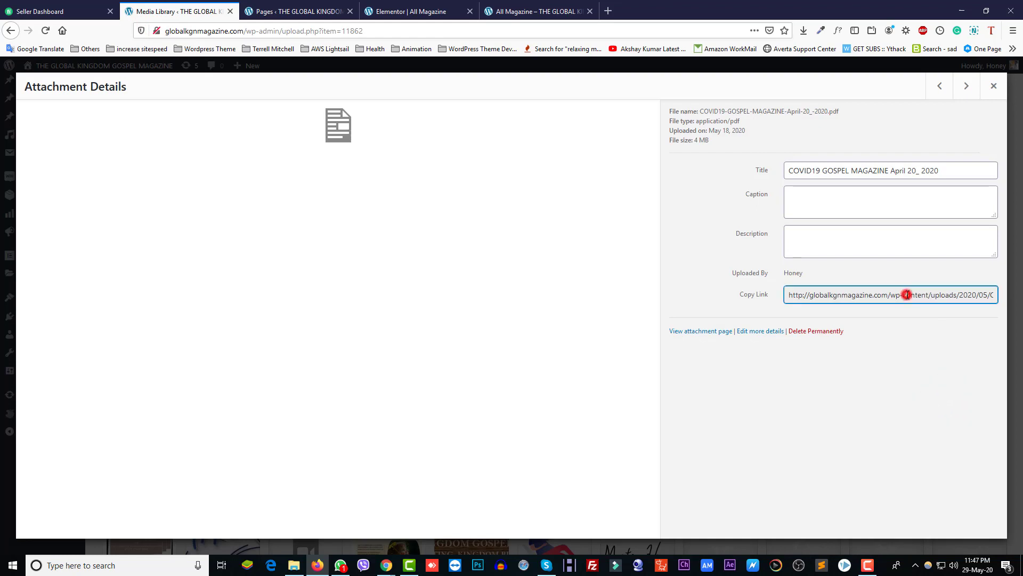
key("ctrl+a")
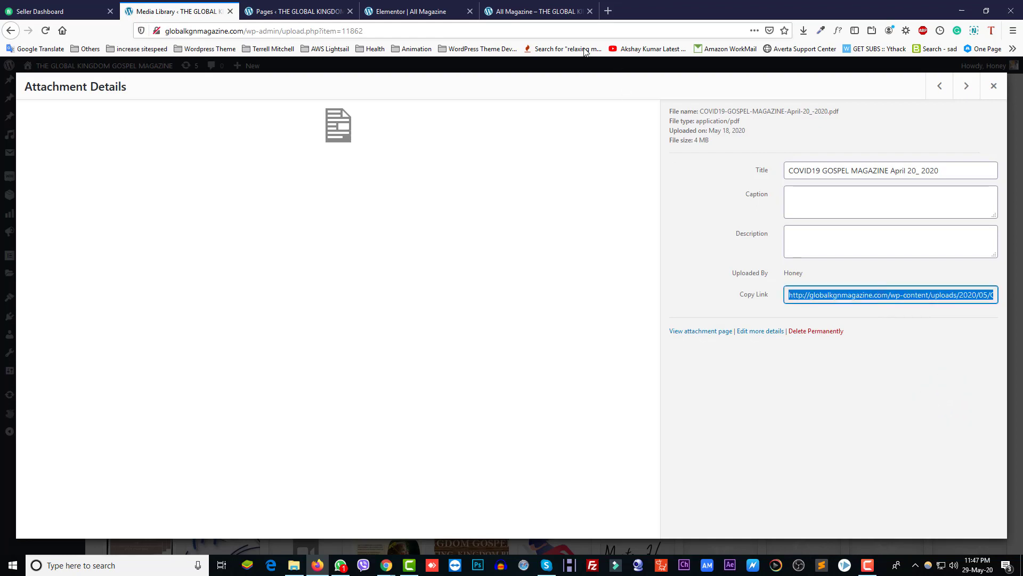
left_click(416, 12)
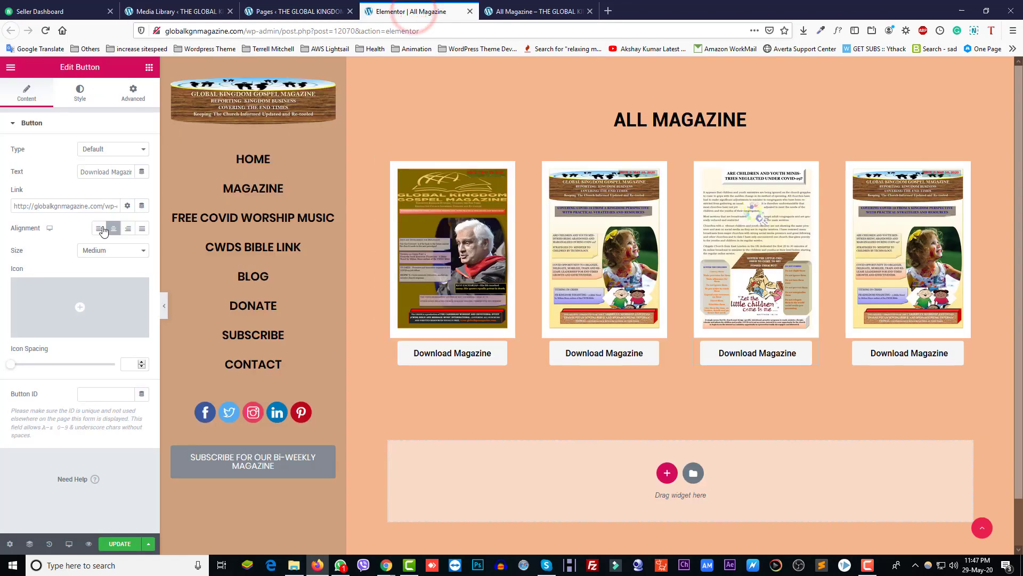
Step: Link the third Download Magazine button to the COVID19 April 20 PDF and update the page
left_click(93, 205)
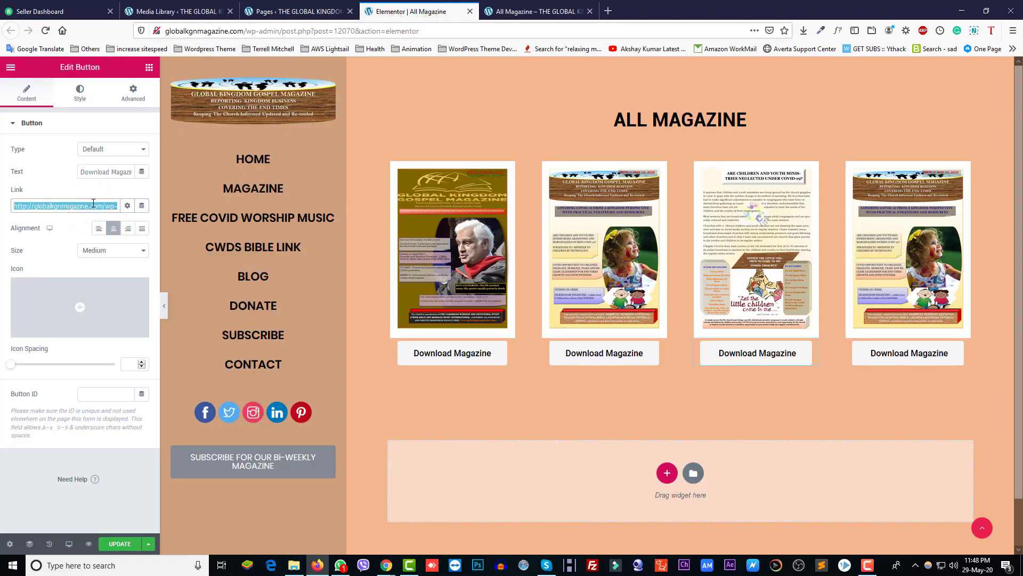
key("BackSpace")
left_click(119, 544)
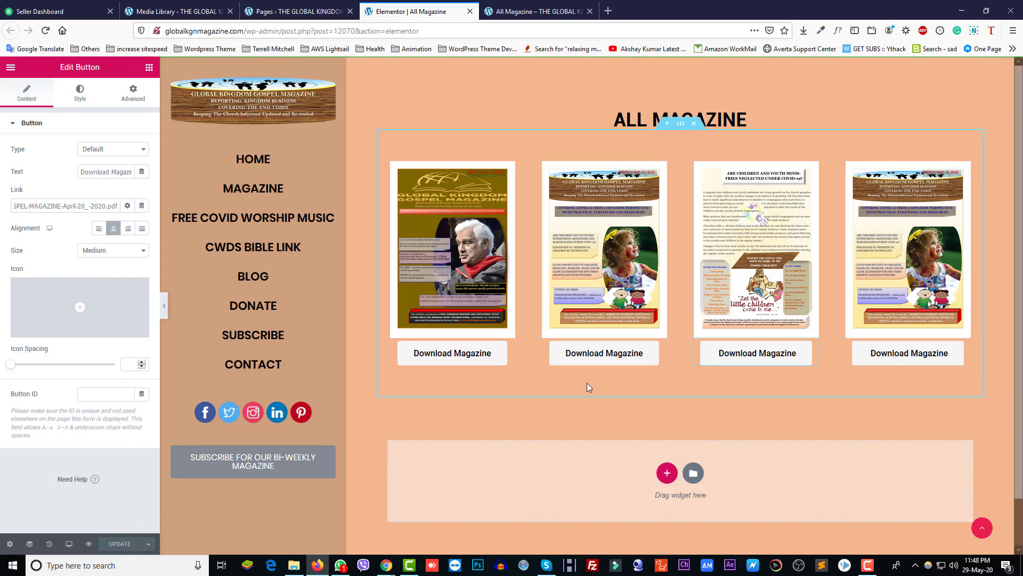
left_click(961, 171)
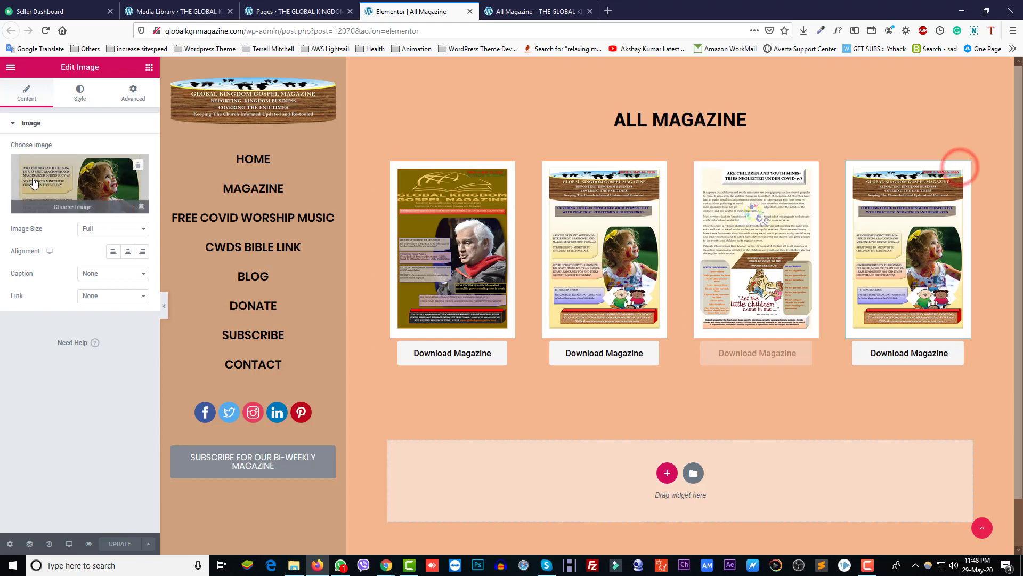
left_click(82, 194)
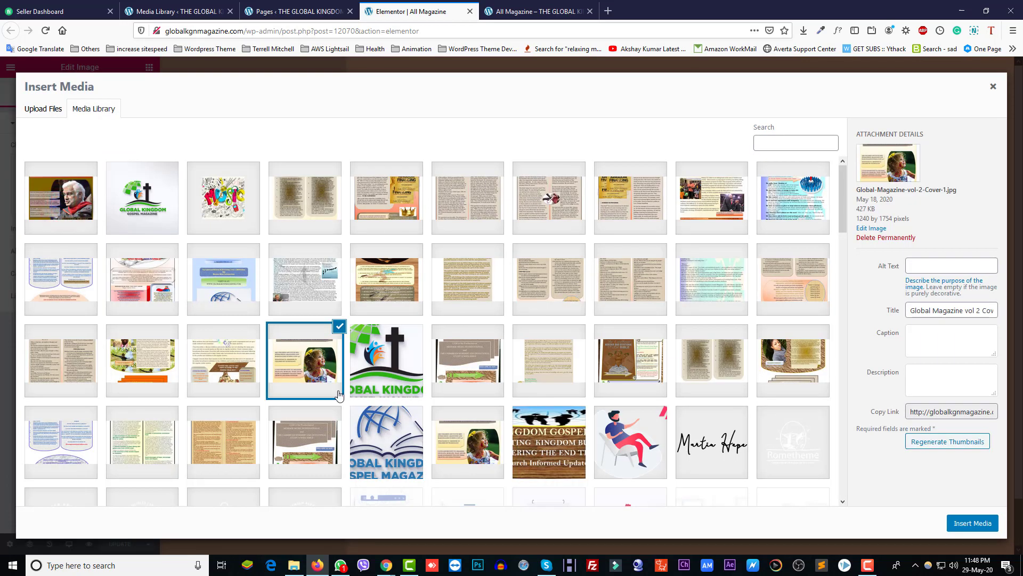
left_click(145, 366)
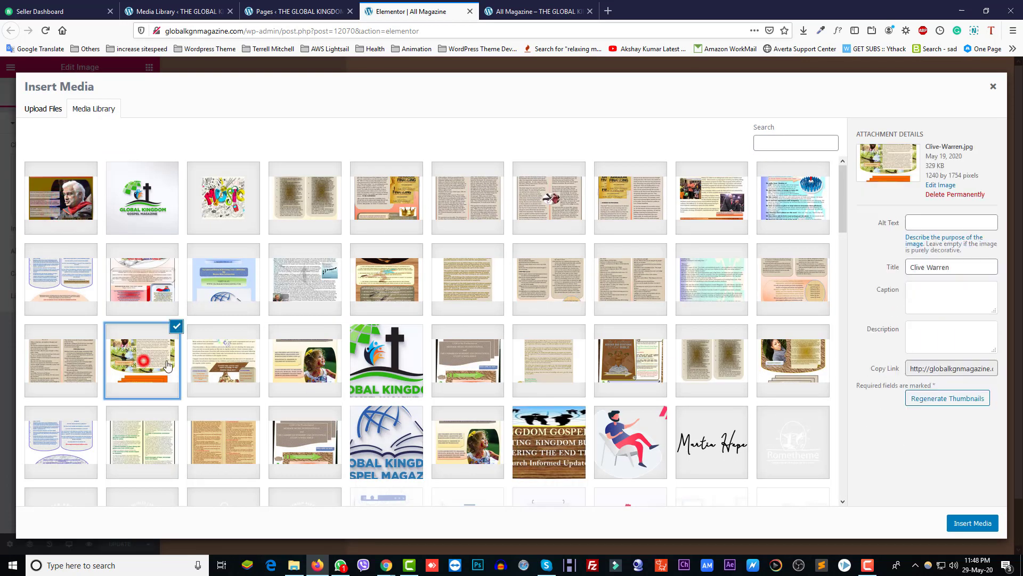
left_click(959, 525)
Step: Select the last Download Magazine button and return to the Media Library grid
left_click(964, 345)
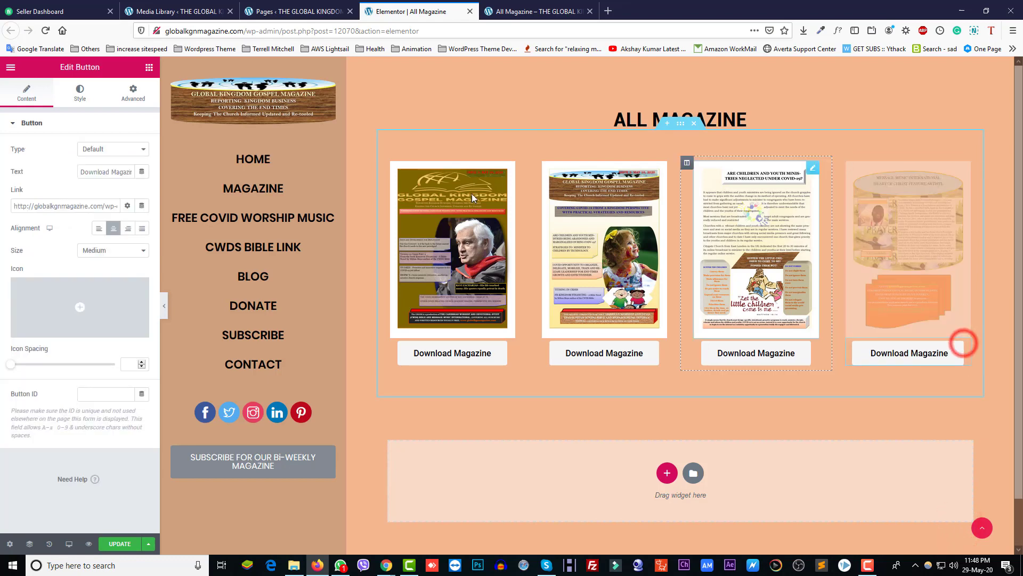
left_click(199, 12)
left_click(993, 84)
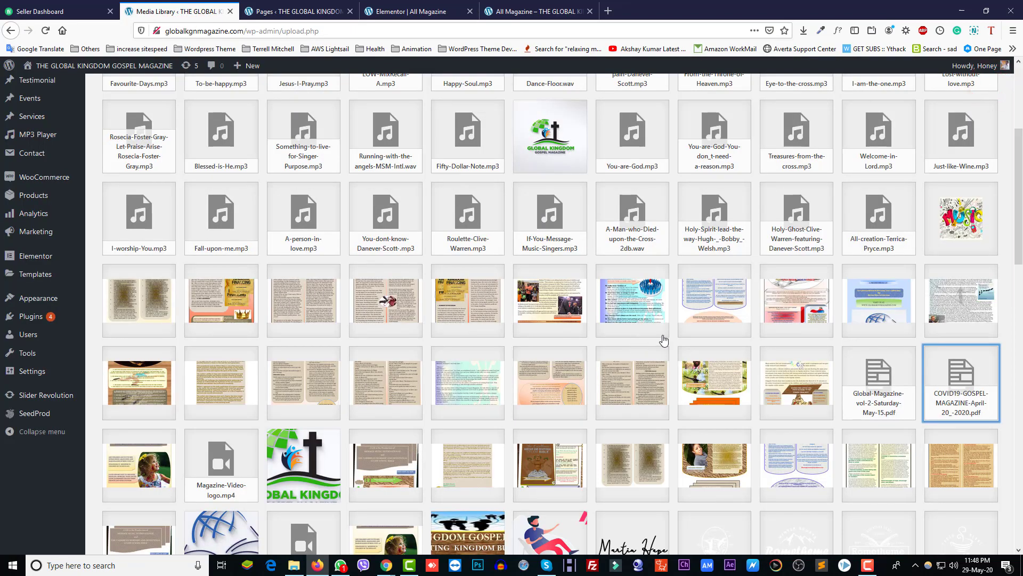
Step: Copy the file link of Global-Magazine-vol-2-Saturday-May-15.pdf from the Media Library
scroll(855, 394, "down", 5)
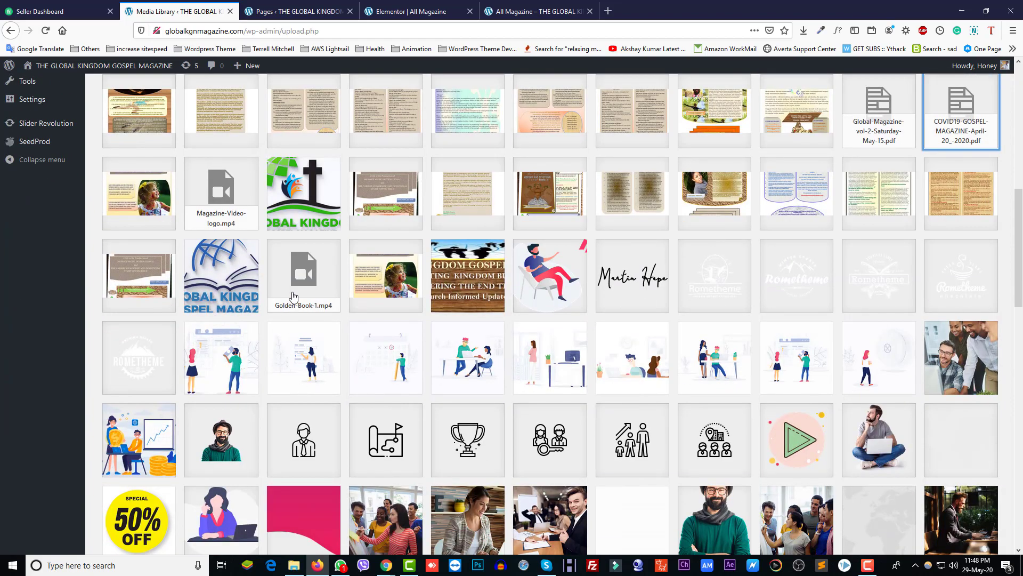
scroll(444, 409, "up", 5)
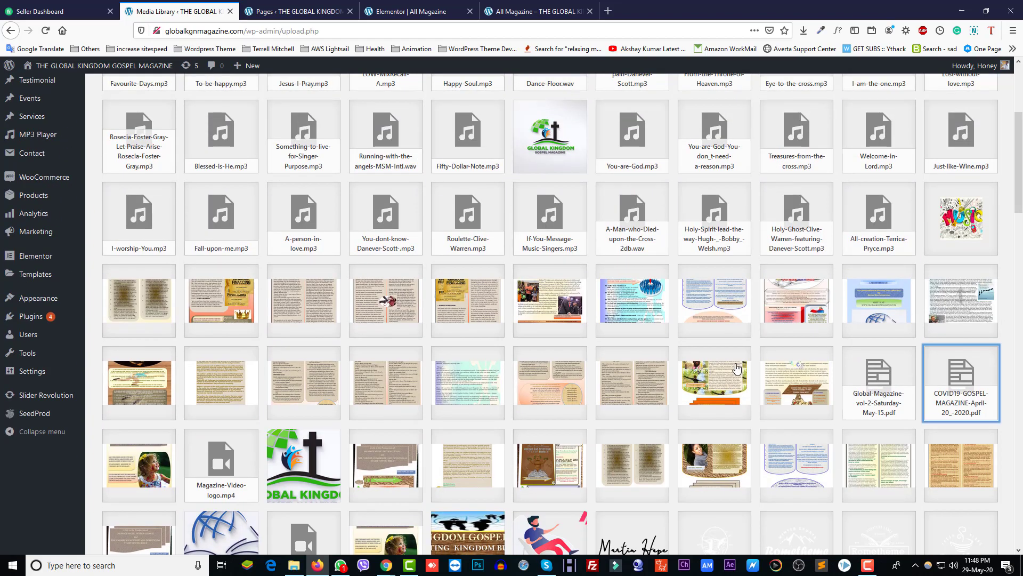
scroll(737, 367, "up", 4)
scroll(746, 394, "down", 5)
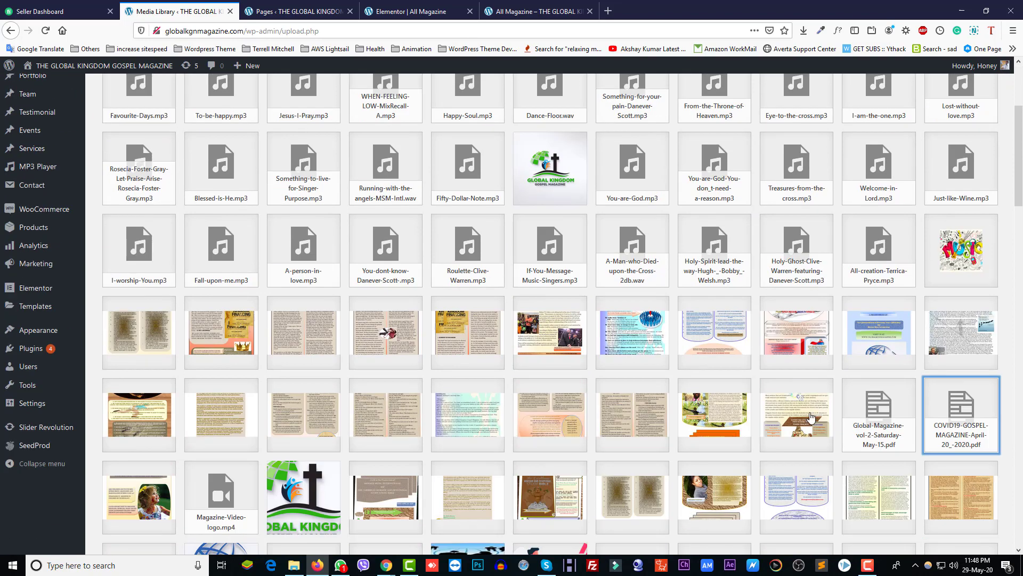
left_click(895, 400)
left_click(834, 295)
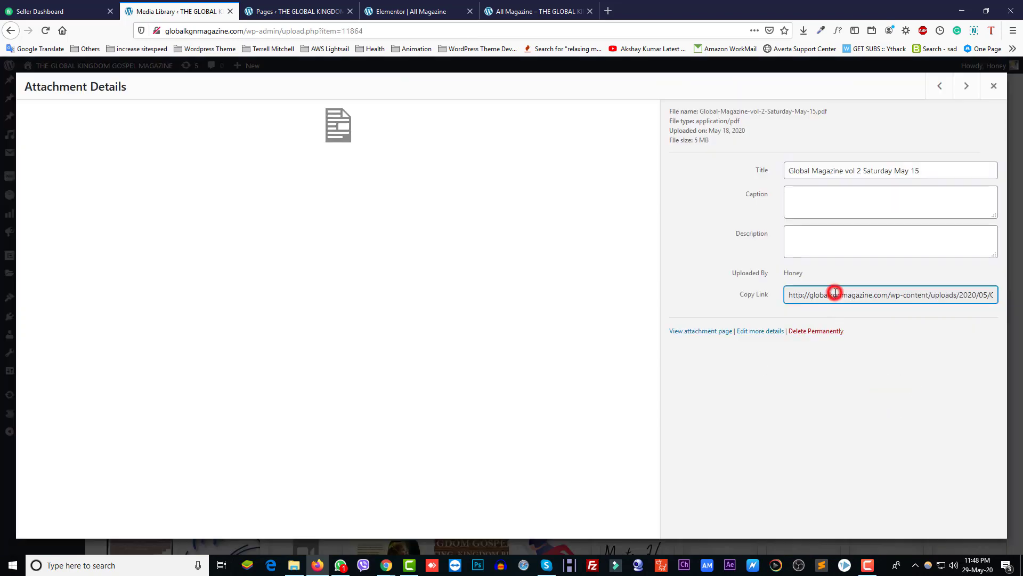
key("ctrl+a")
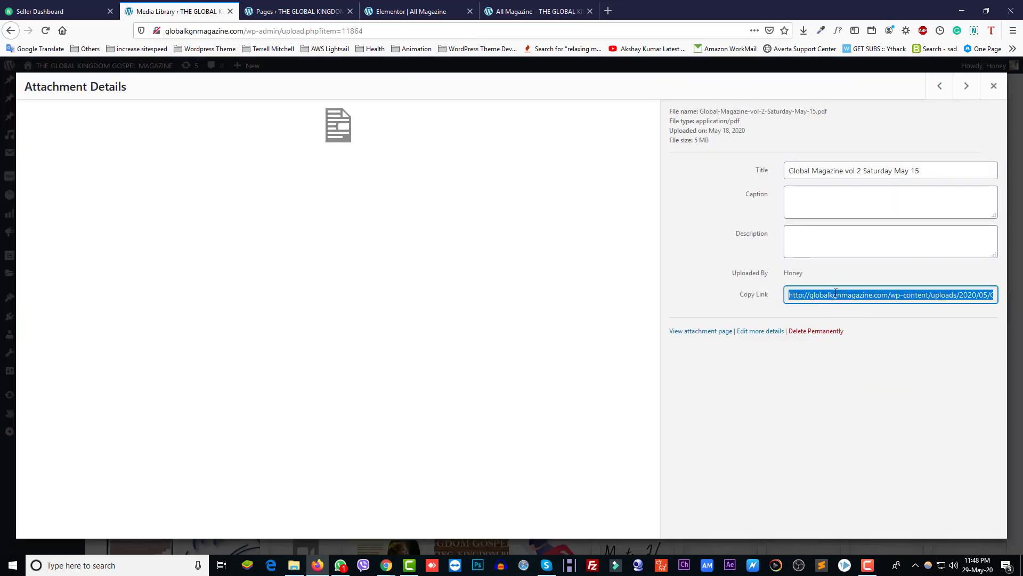
Step: Point the last button's link to the vol 2 May 15 PDF, update, and reload the live page
left_click(409, 11)
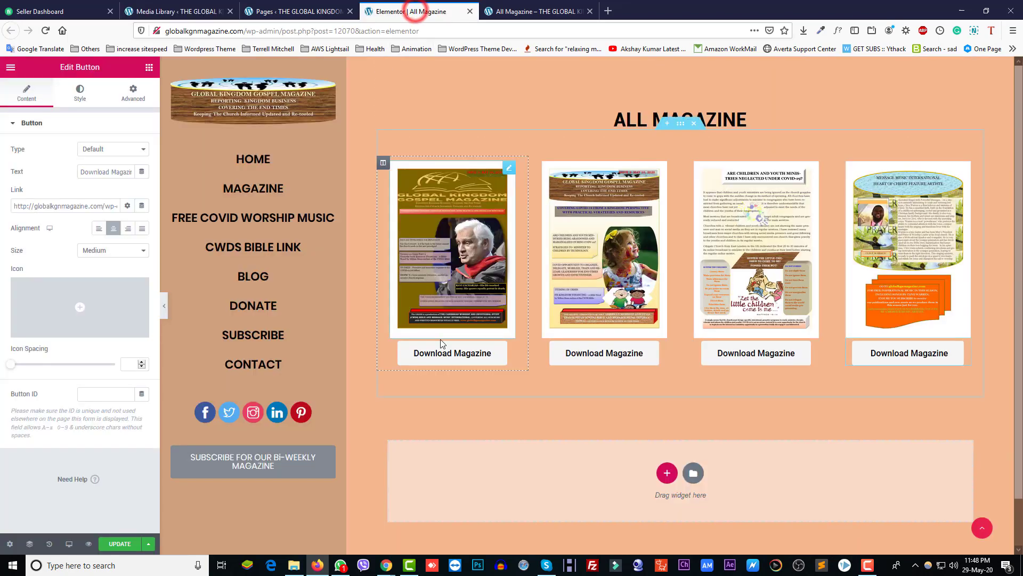
left_click(63, 211)
key("ctrl+a")
key("ctrl+v")
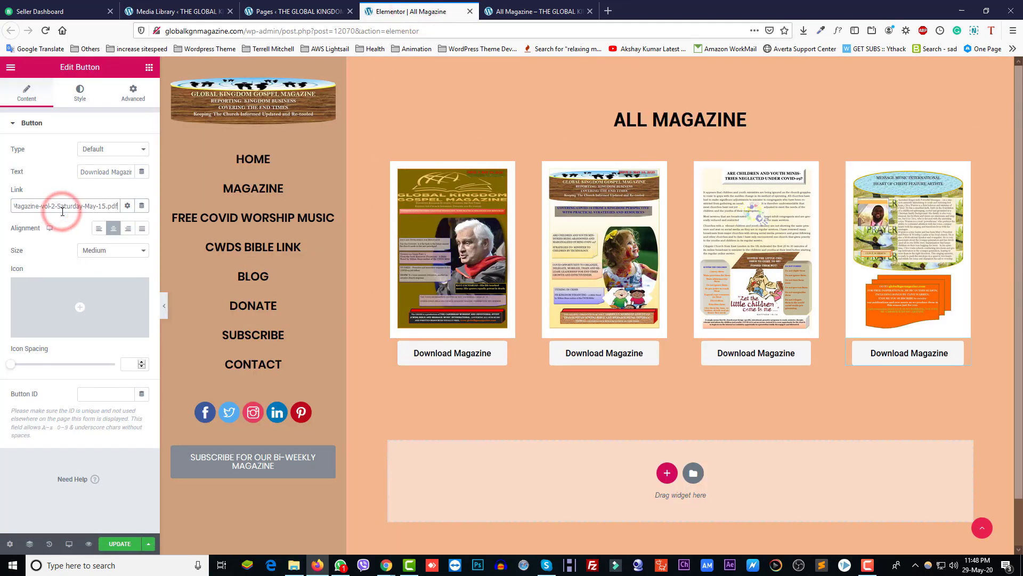
left_click(113, 544)
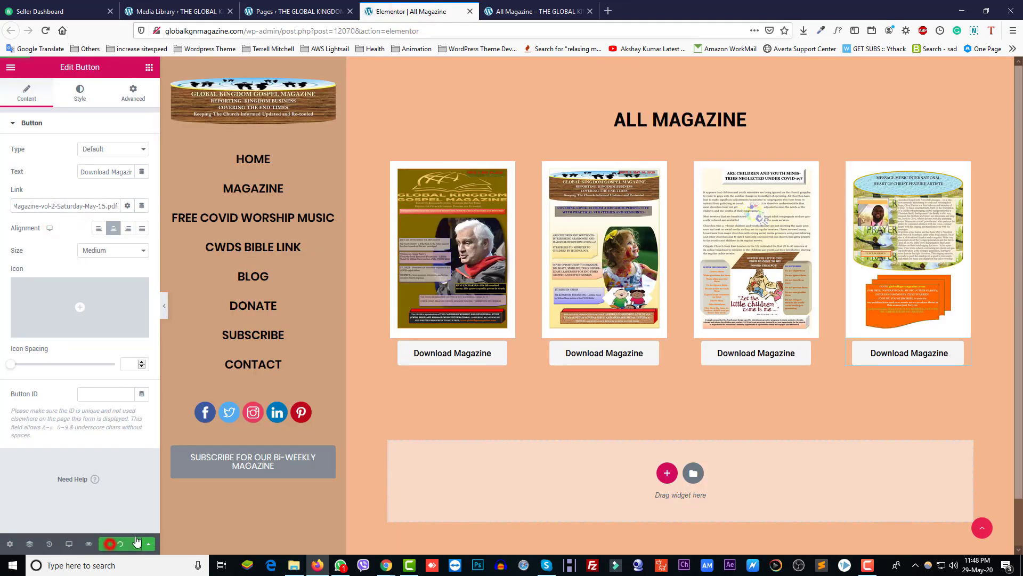
left_click(529, 13)
key("F5")
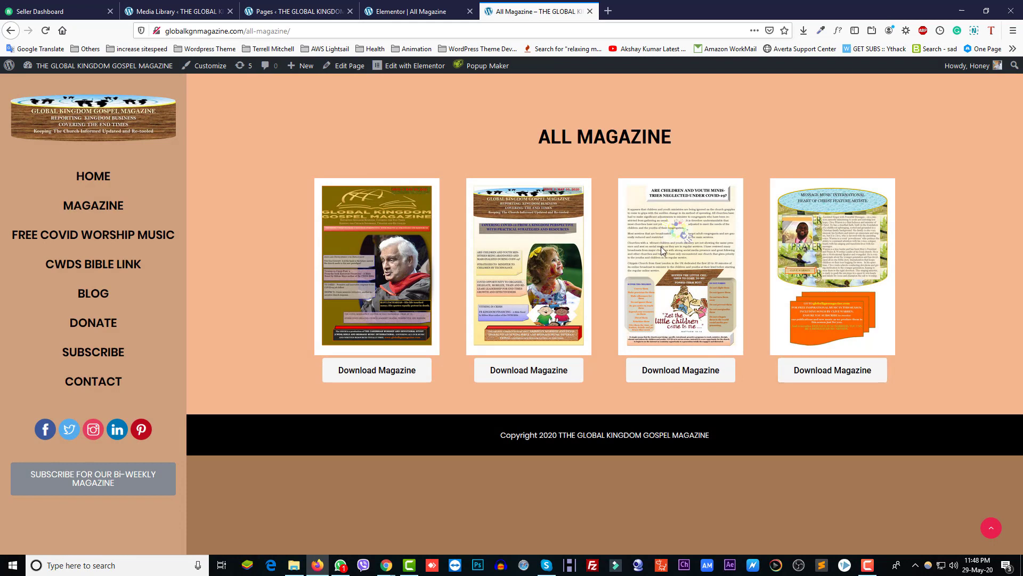
Step: Confirm the live page shows four covers with Download Magazine buttons, then return to the Elementor editor
left_click(390, 13)
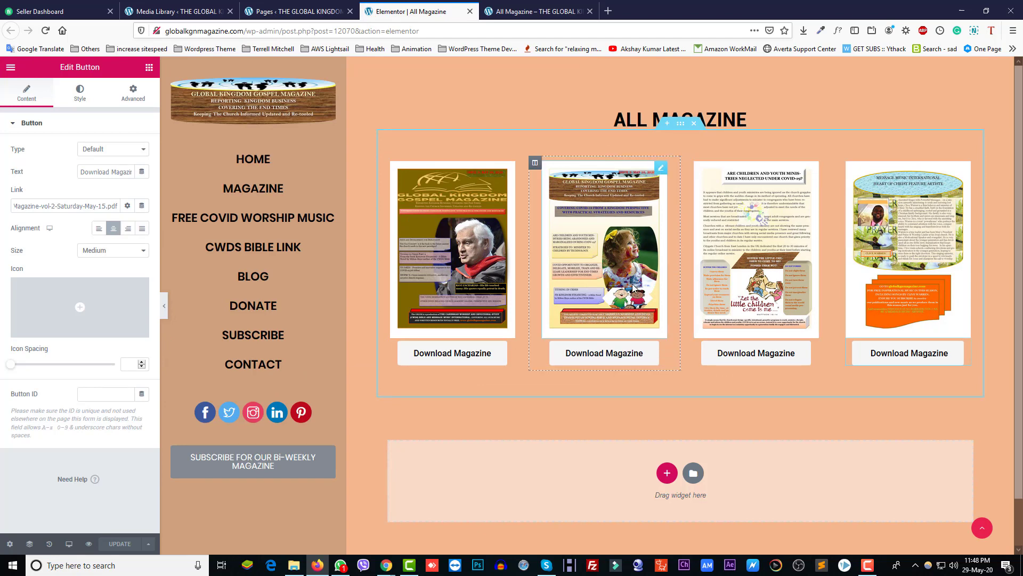
Step: Duplicate the magazine section into a second row of four covers and open its Advanced spacing settings
right_click(681, 128)
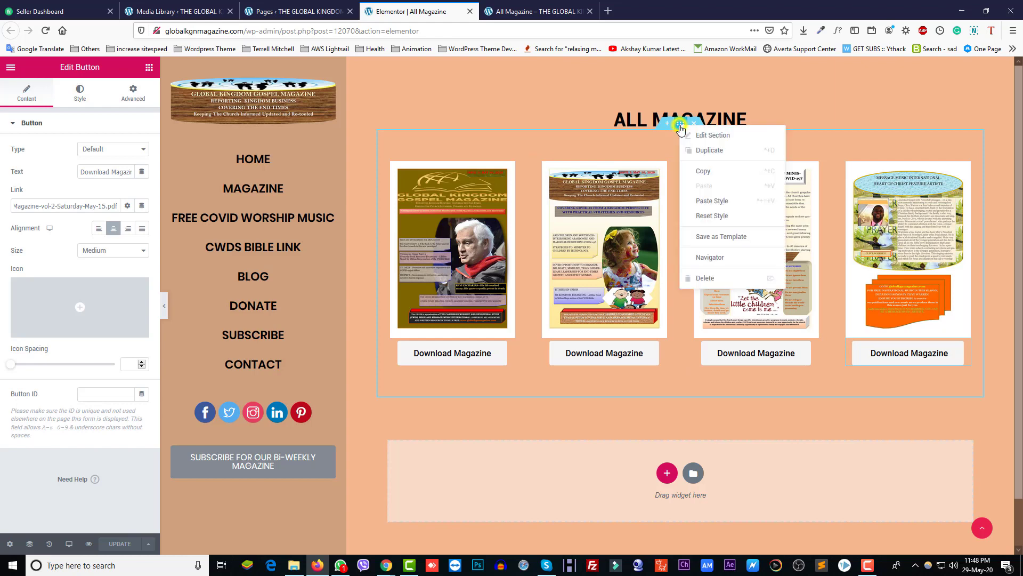
left_click(700, 152)
scroll(721, 402, "down", 3)
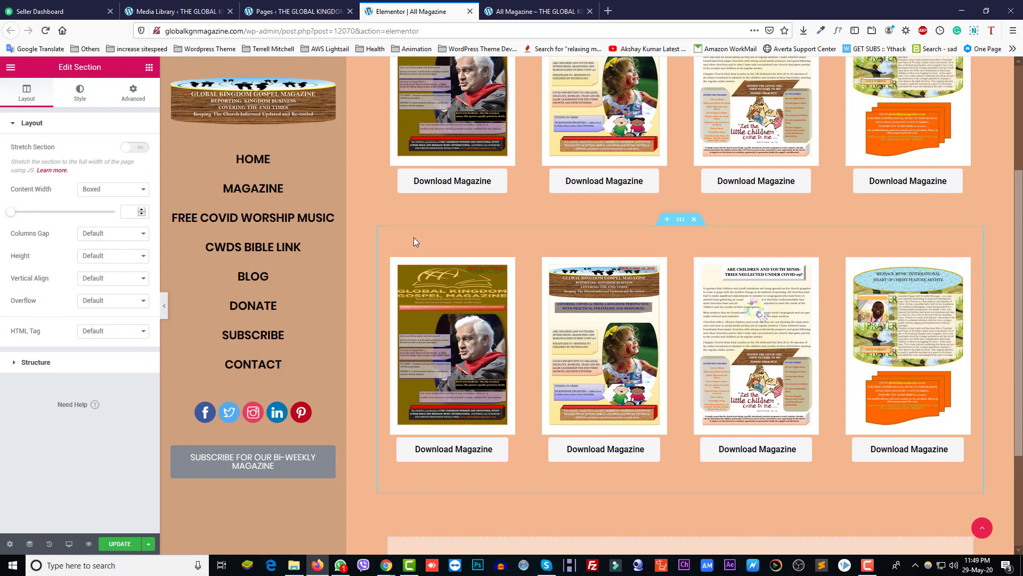
right_click(414, 238)
left_click(430, 243)
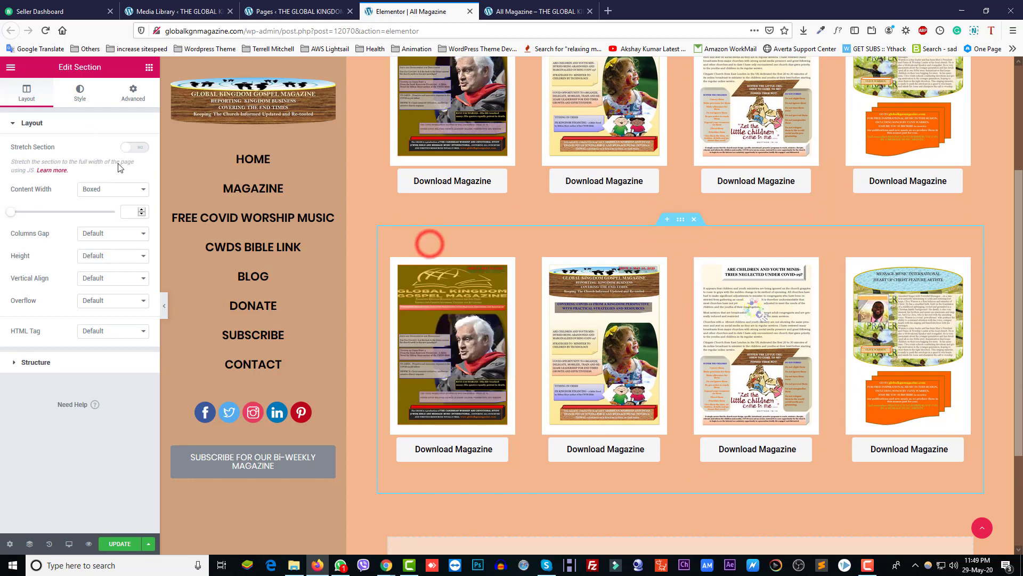
left_click(131, 101)
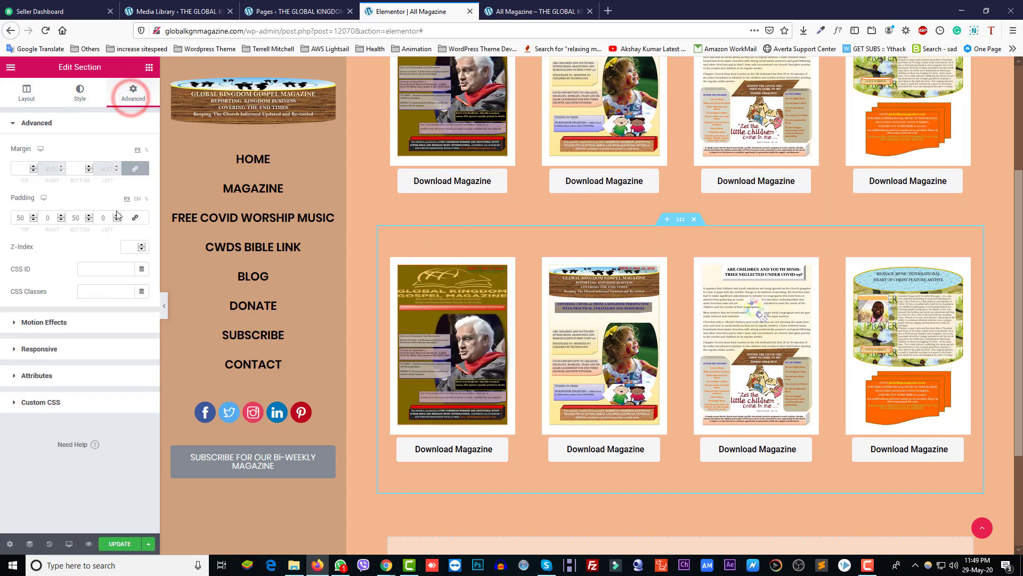
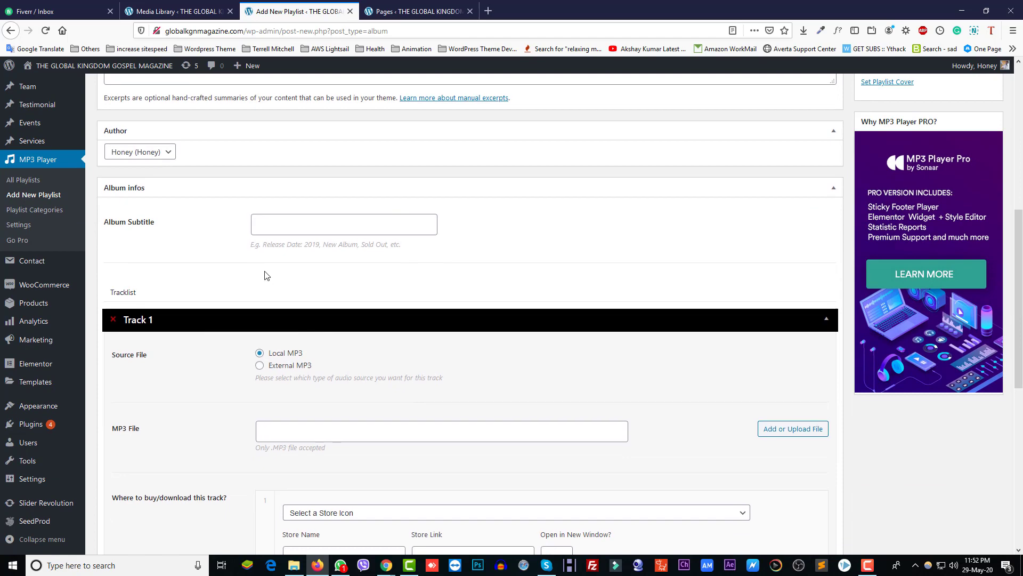
Step: Set Track 1's file to Joy-and-Peace-and-Righteousness.mp3 from the media library
scroll(277, 266, "down", 3)
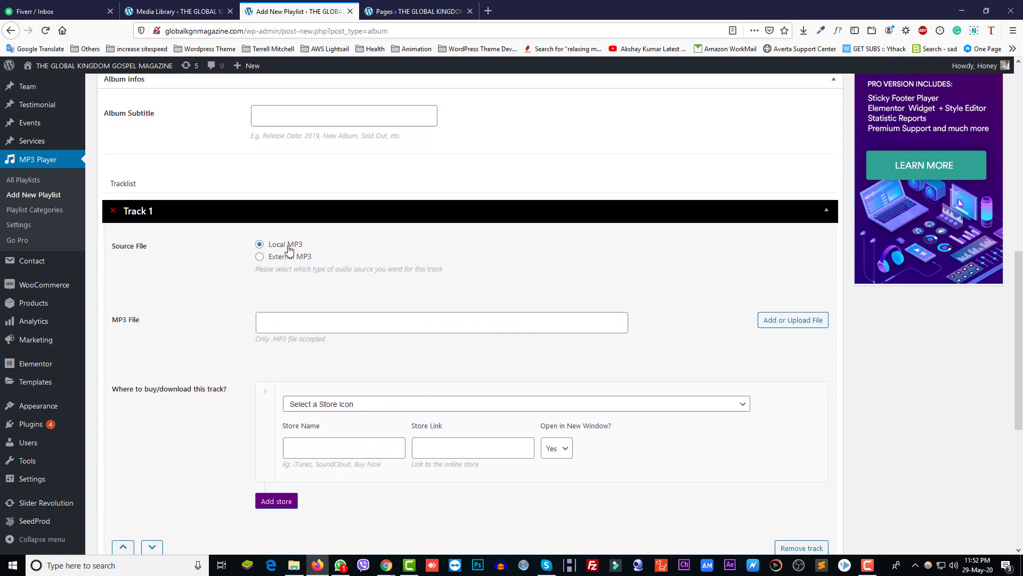
scroll(464, 426, "up", 10)
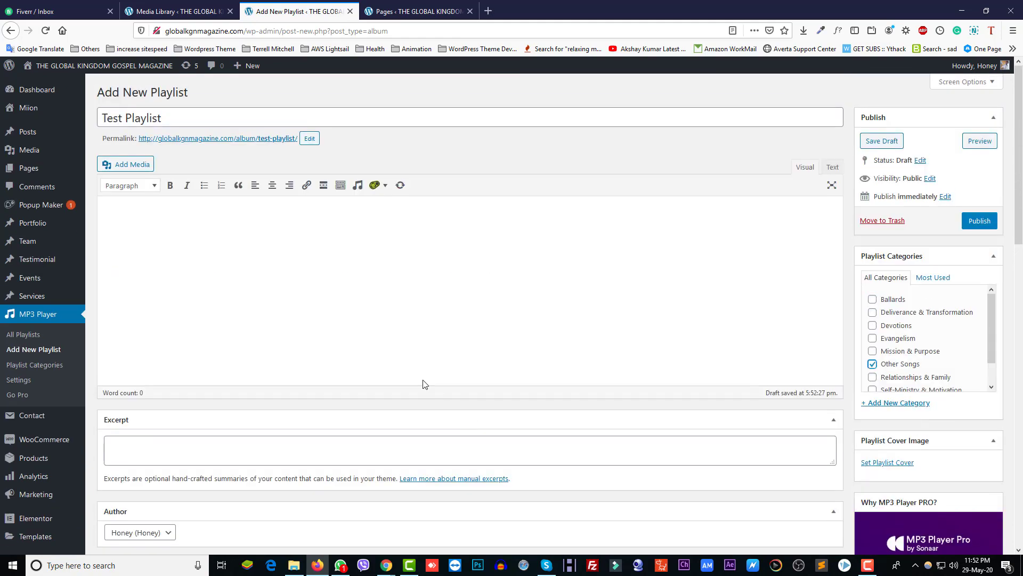
scroll(586, 437, "down", 15)
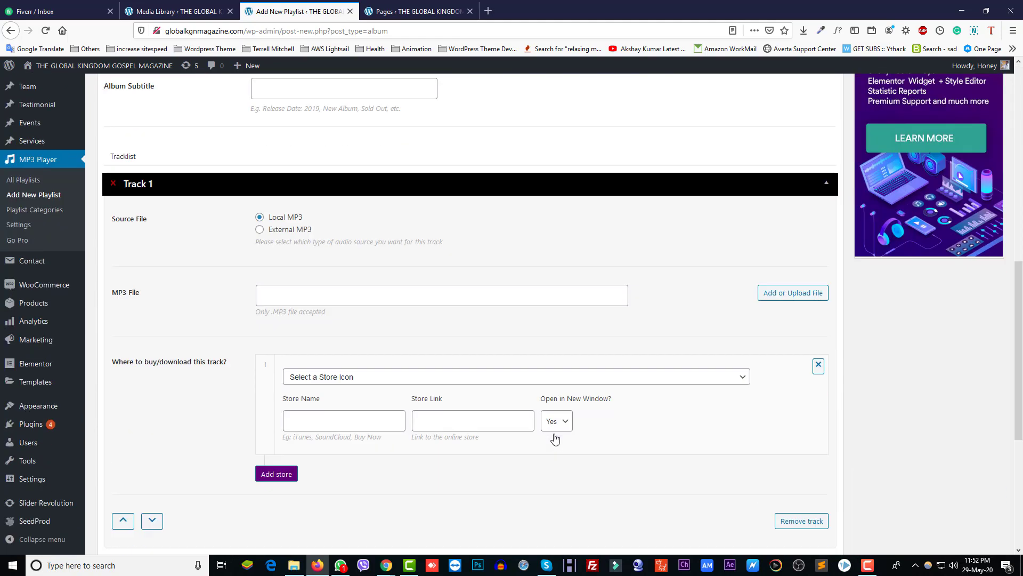
scroll(543, 431, "up", 7)
scroll(521, 418, "up", 1)
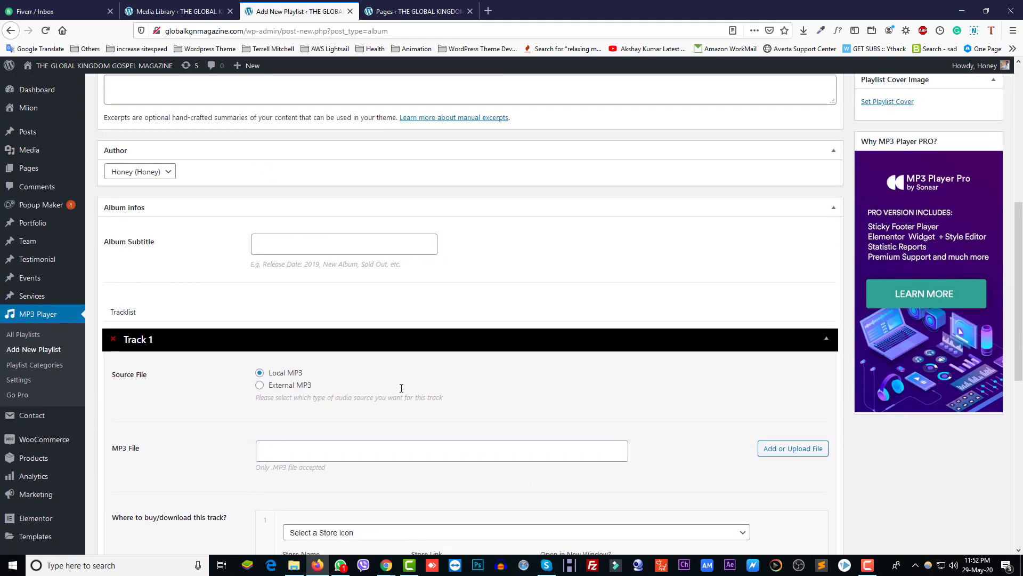
scroll(521, 314, "down", 3)
left_click(789, 287)
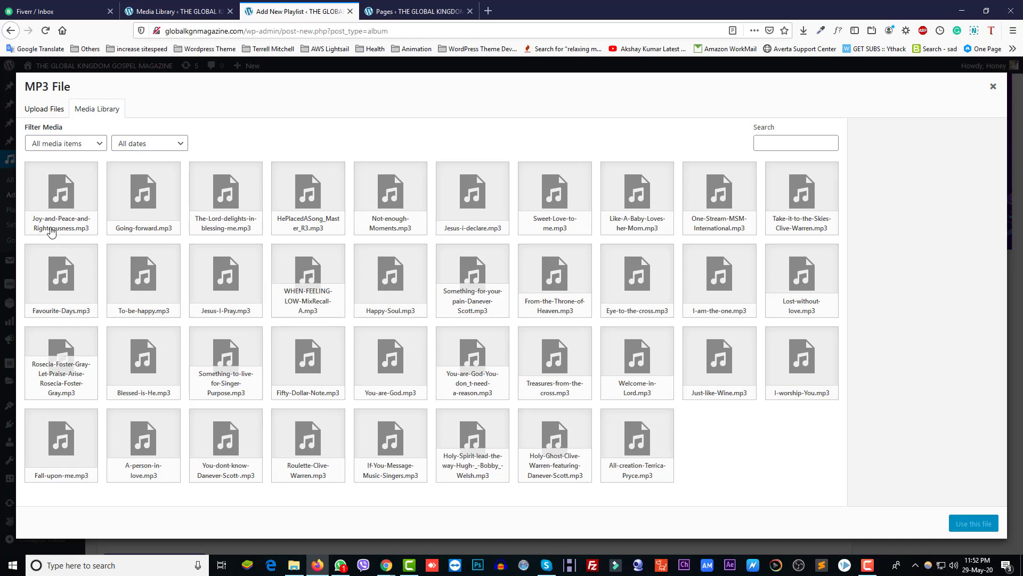
left_click(54, 220)
left_click(966, 522)
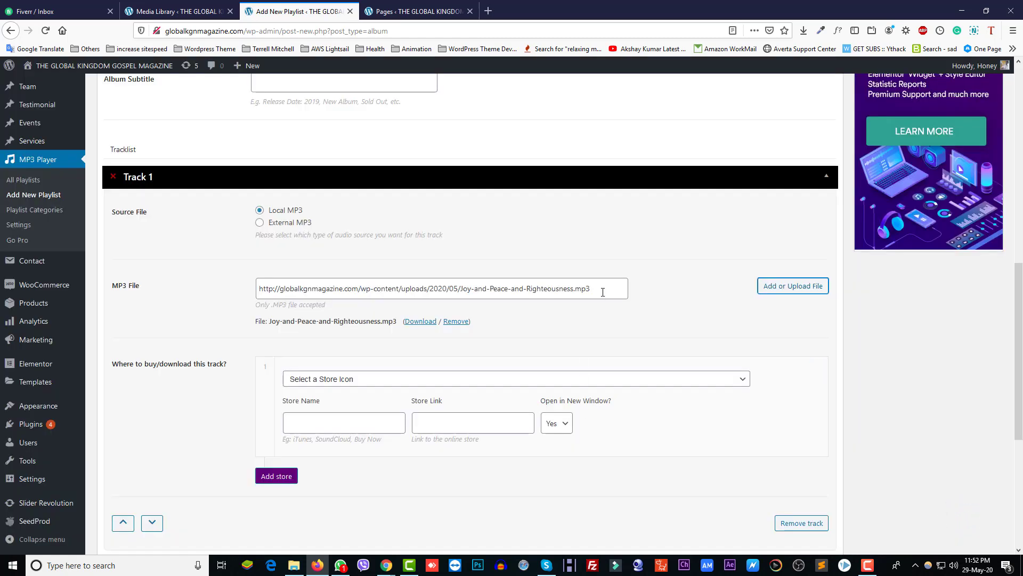
Step: Give Track 1 a Download store icon whose Store Link is the same MP3 URL
triple_click(603, 289)
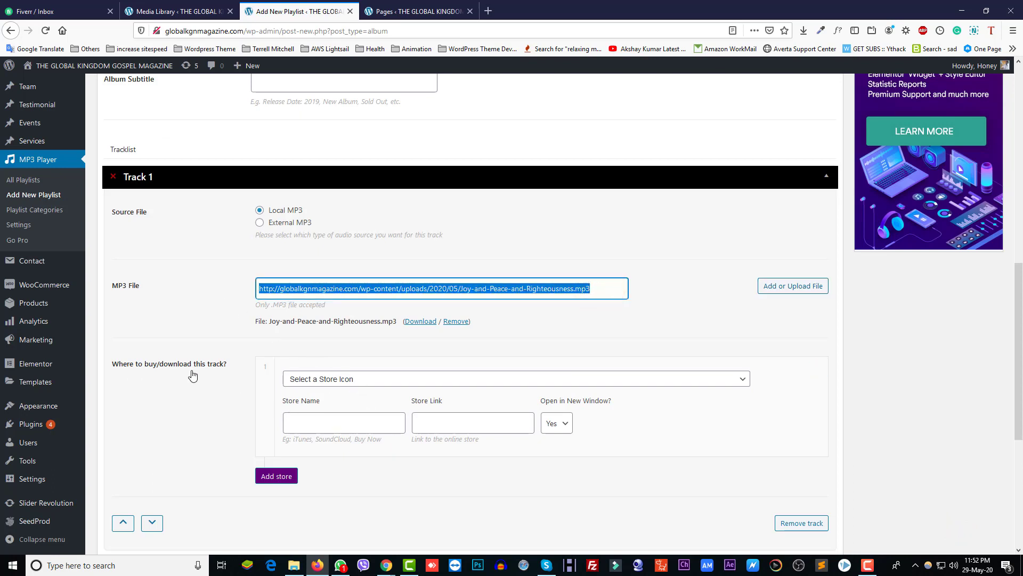
left_click(314, 379)
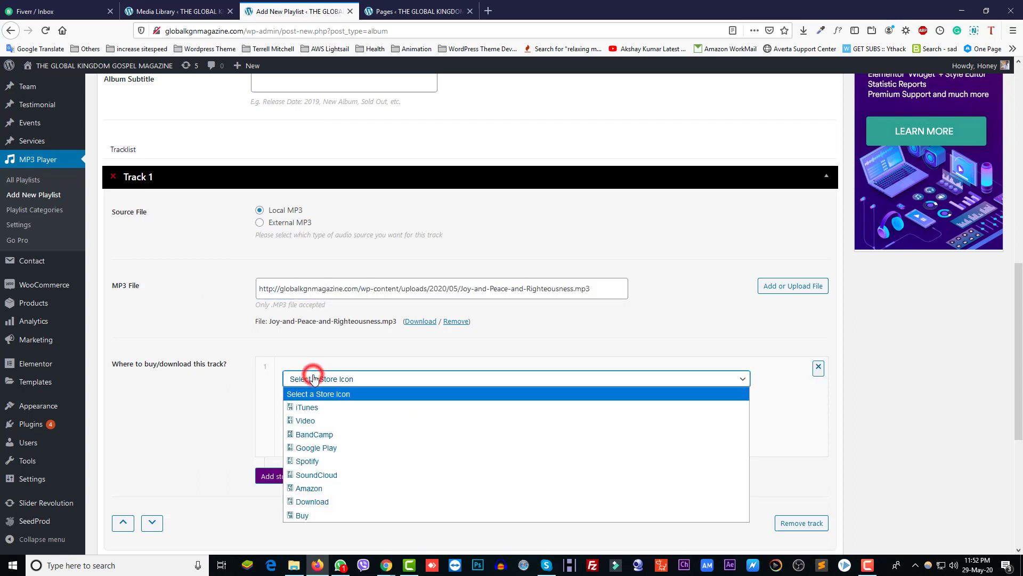
left_click(331, 499)
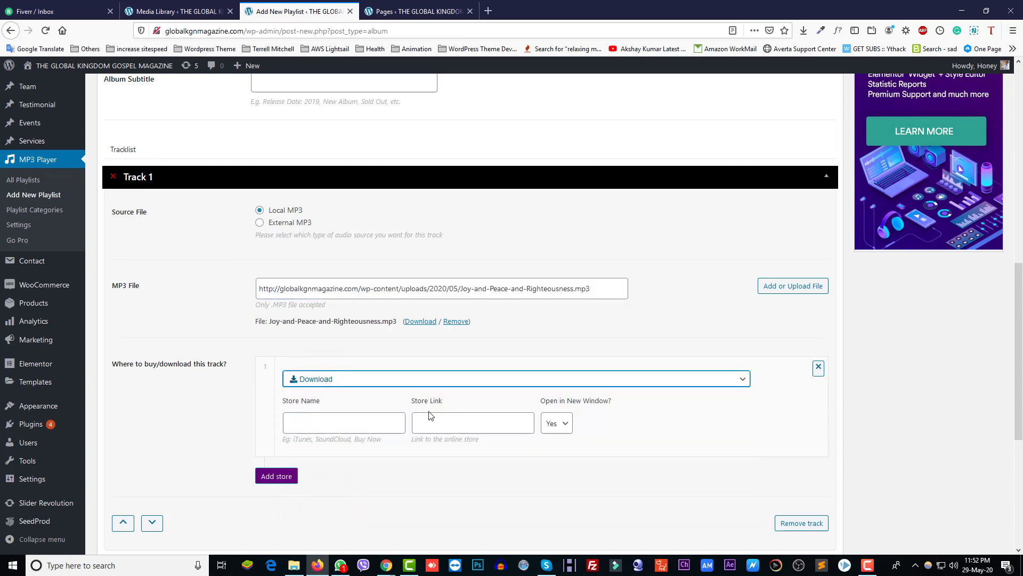
left_click(446, 426)
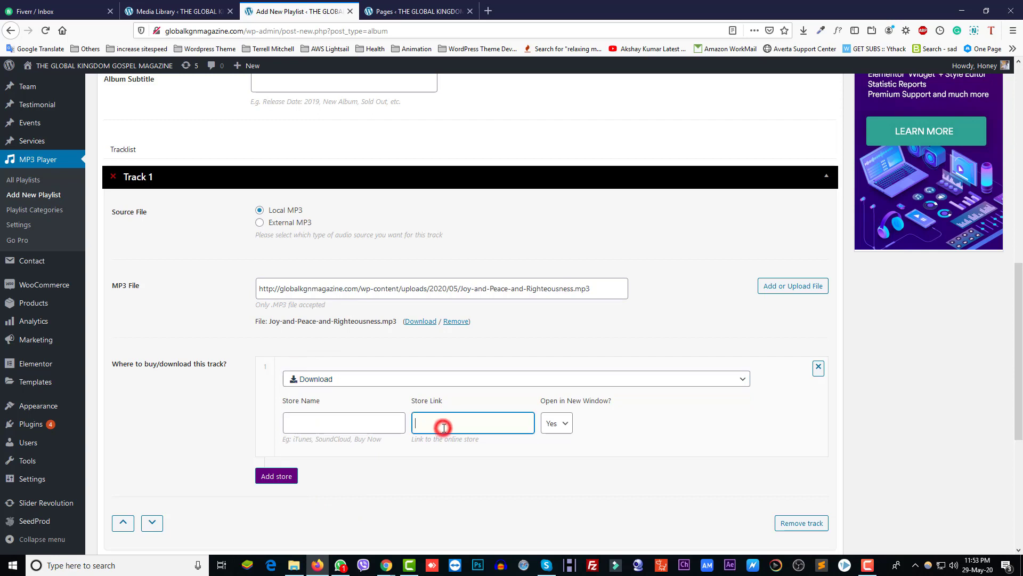
key("ctrl+v")
left_click_drag(597, 290, 206, 290)
key("ctrl+c")
left_click(437, 427)
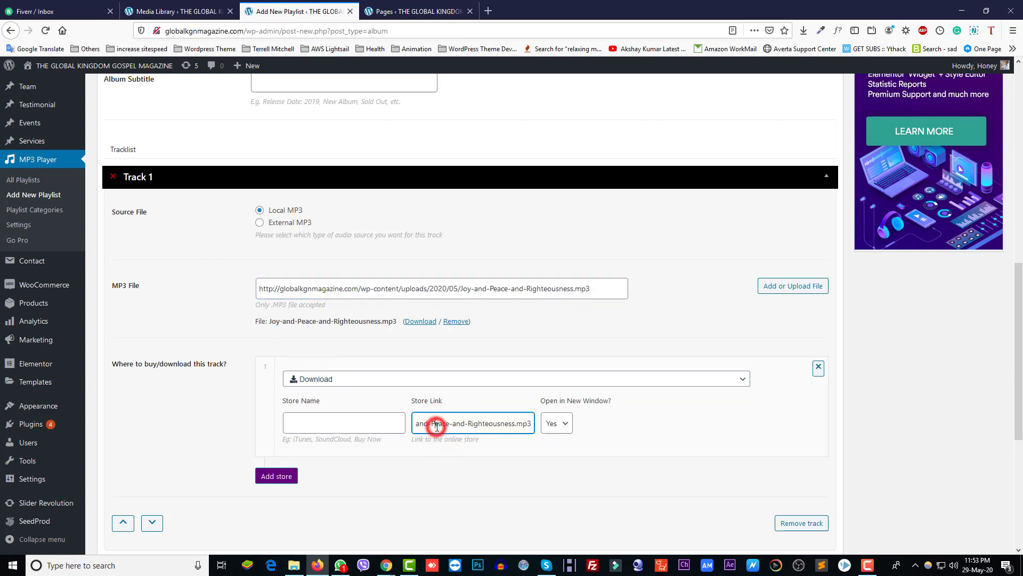
key("ctrl+a")
key("ctrl+v")
Step: Add a second track to the playlist
scroll(326, 359, "down", 2)
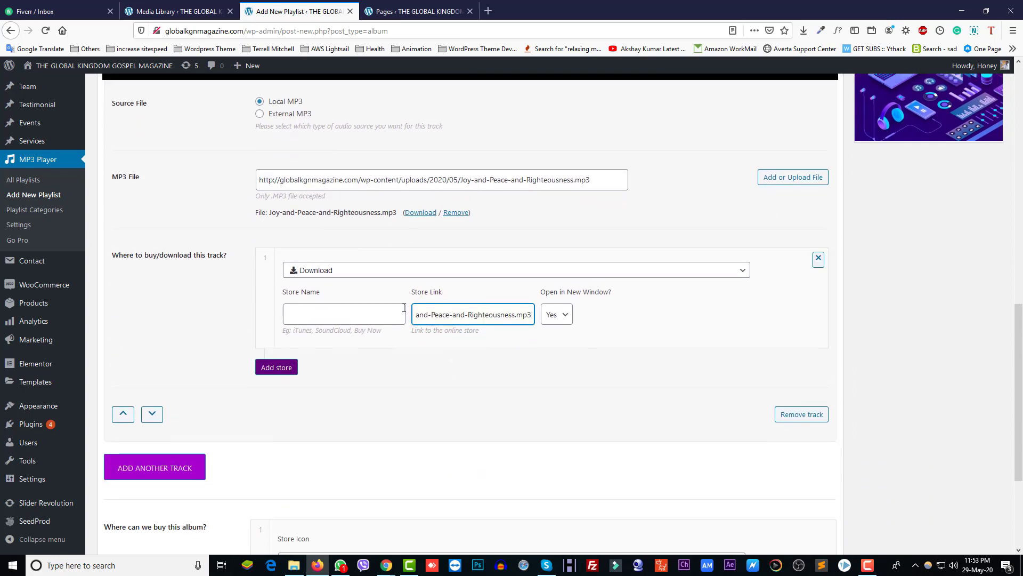
scroll(288, 421, "down", 2)
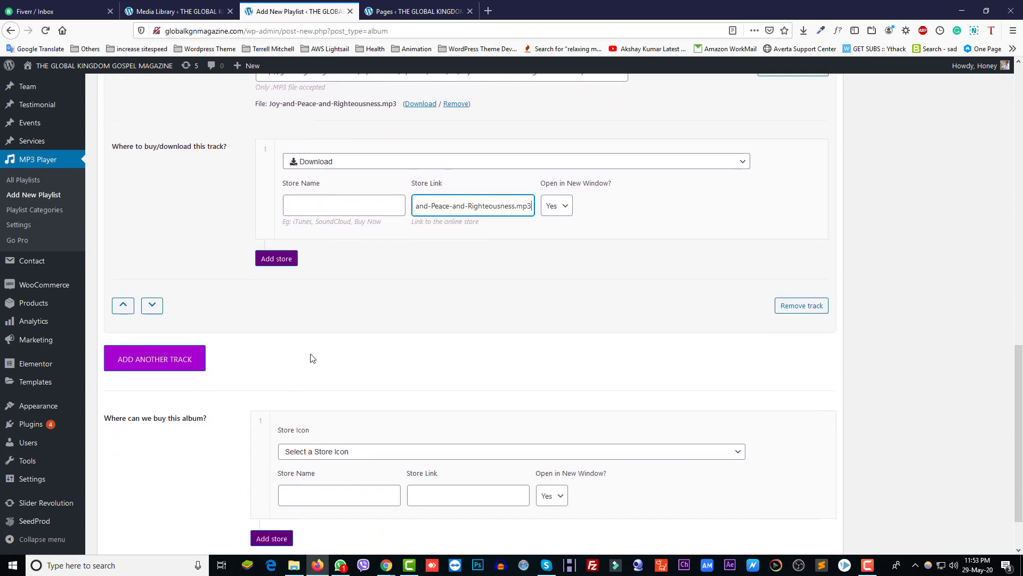
scroll(312, 359, "down", 2)
left_click(158, 303)
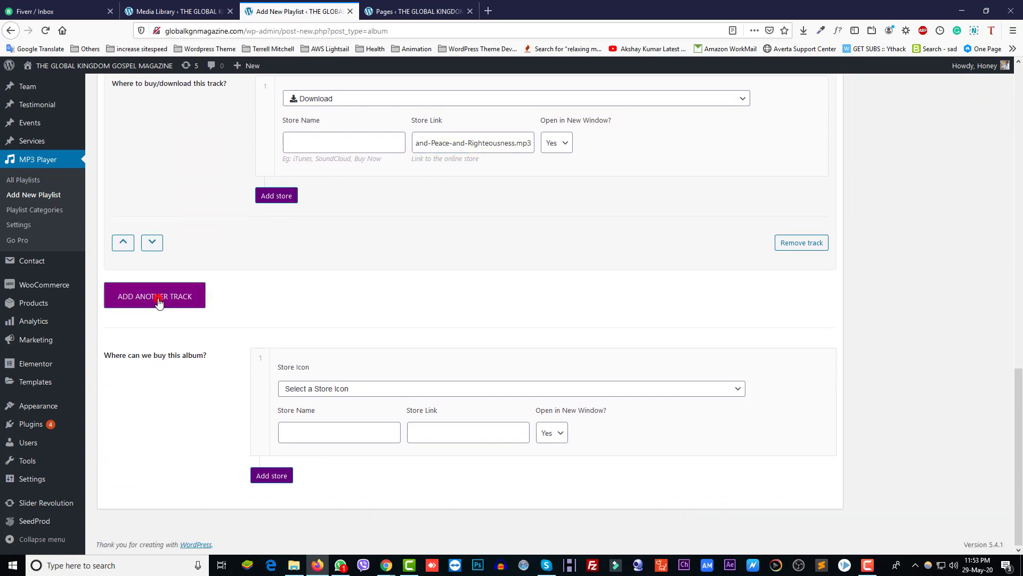
Step: Set Track 2 to the local file Going-forward.mp3 with a Download store icon
left_click(258, 321)
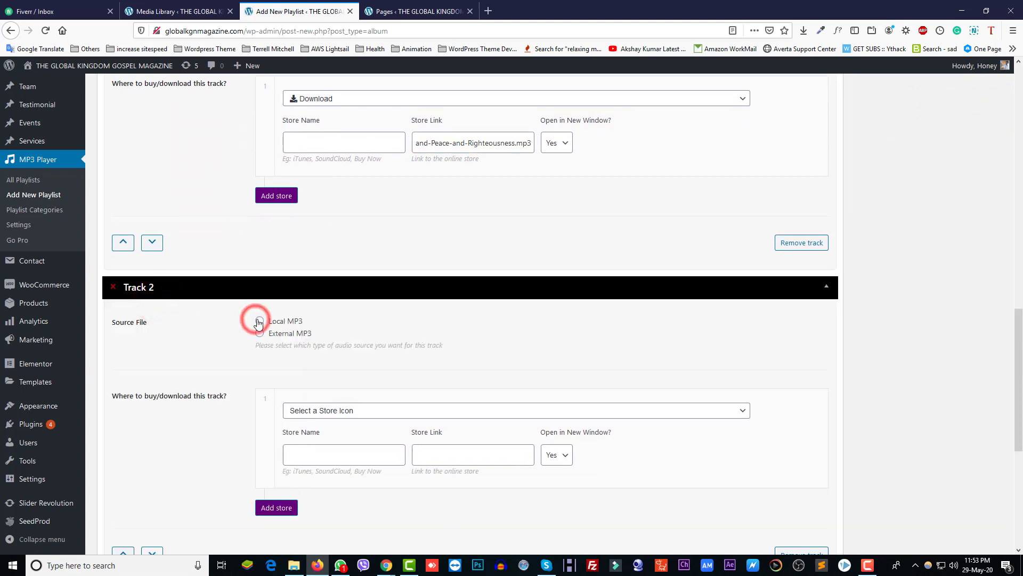
scroll(255, 320, "down", 3)
left_click(786, 233)
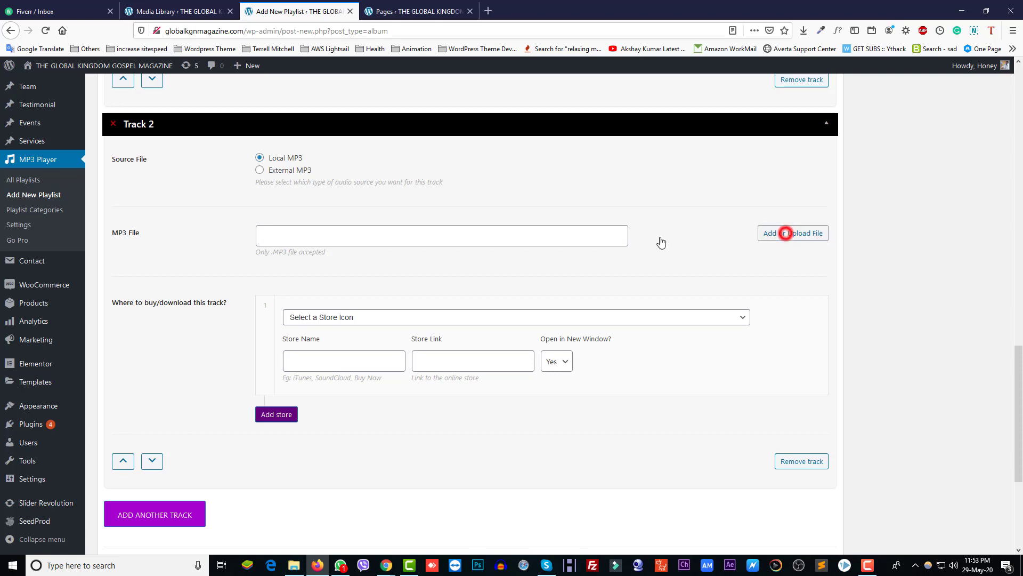
left_click(142, 205)
left_click(973, 524)
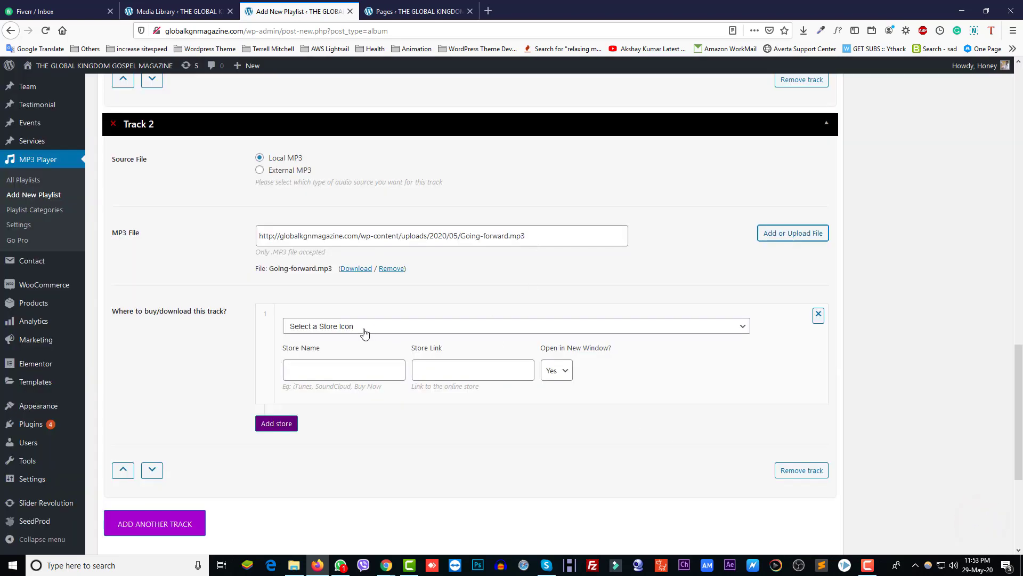
left_click(364, 329)
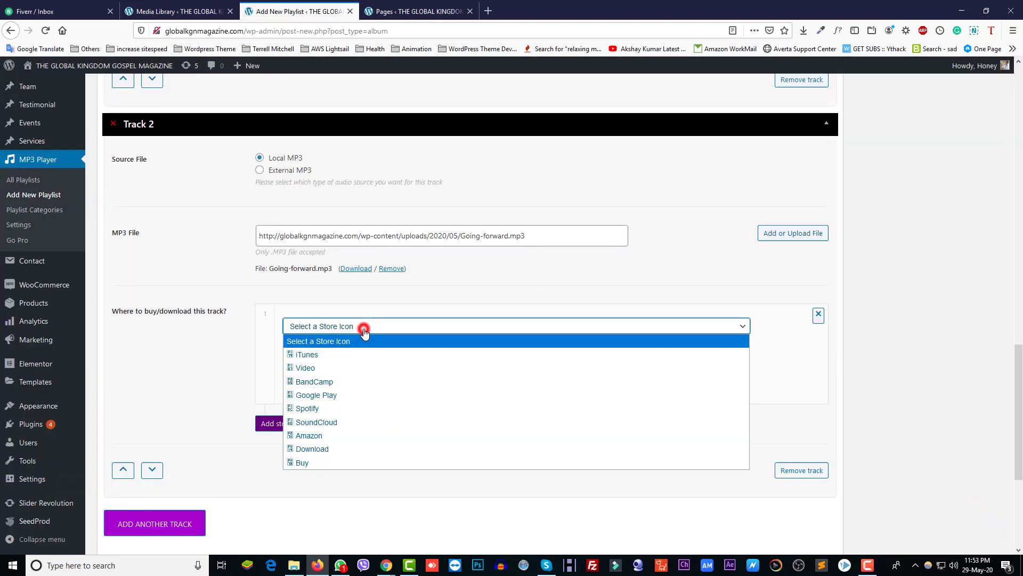
left_click(343, 450)
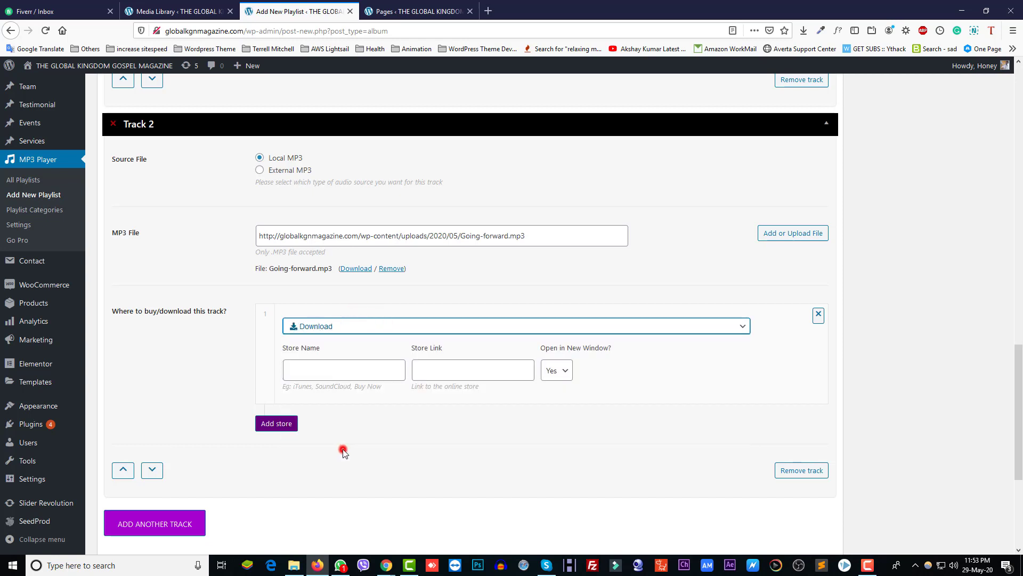
triple_click(549, 240)
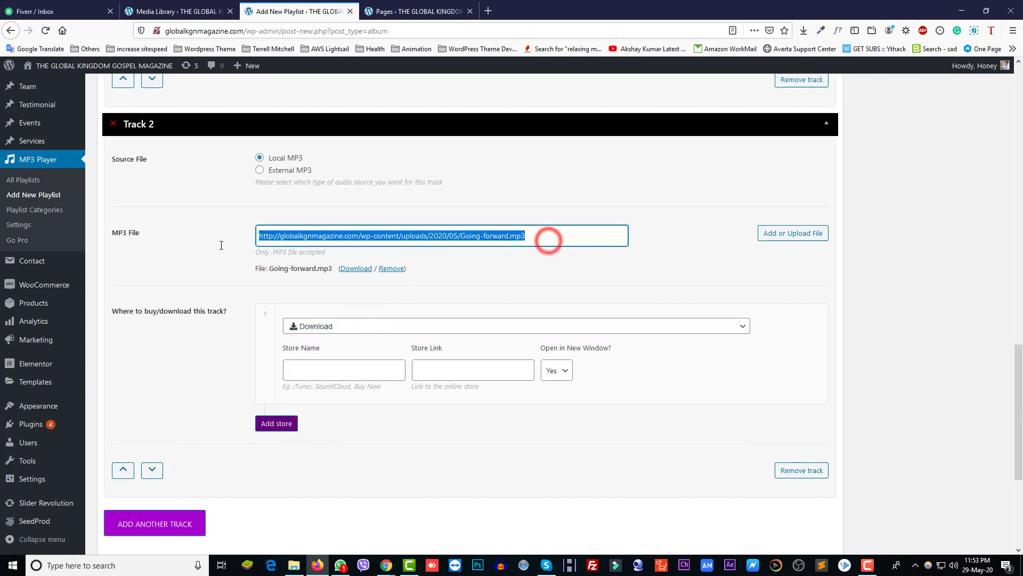
left_click(436, 372)
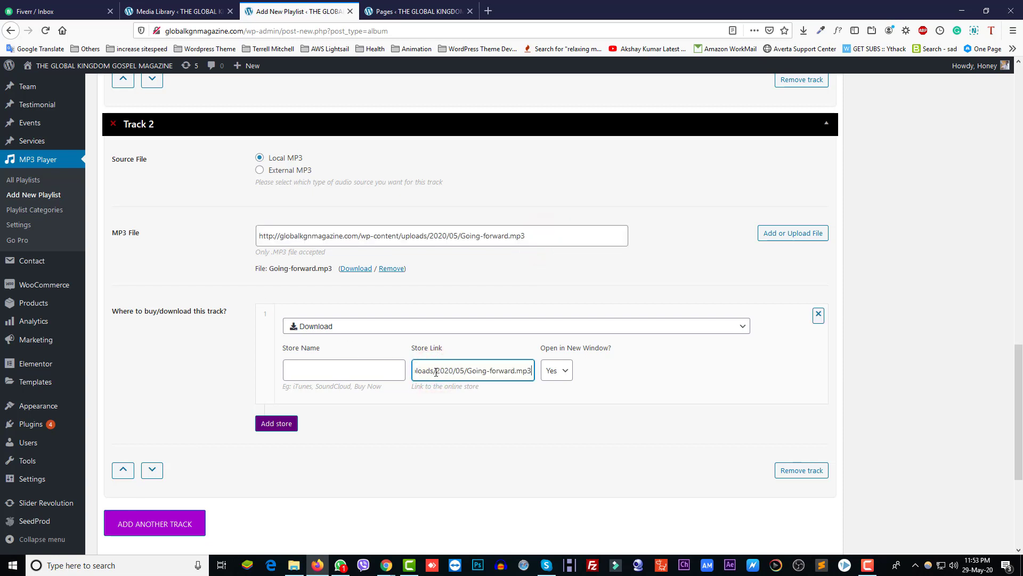
Step: Add a third track using the local file HePlacedASong_Master_R3.mp3
scroll(299, 450, "down", 2)
left_click(185, 419)
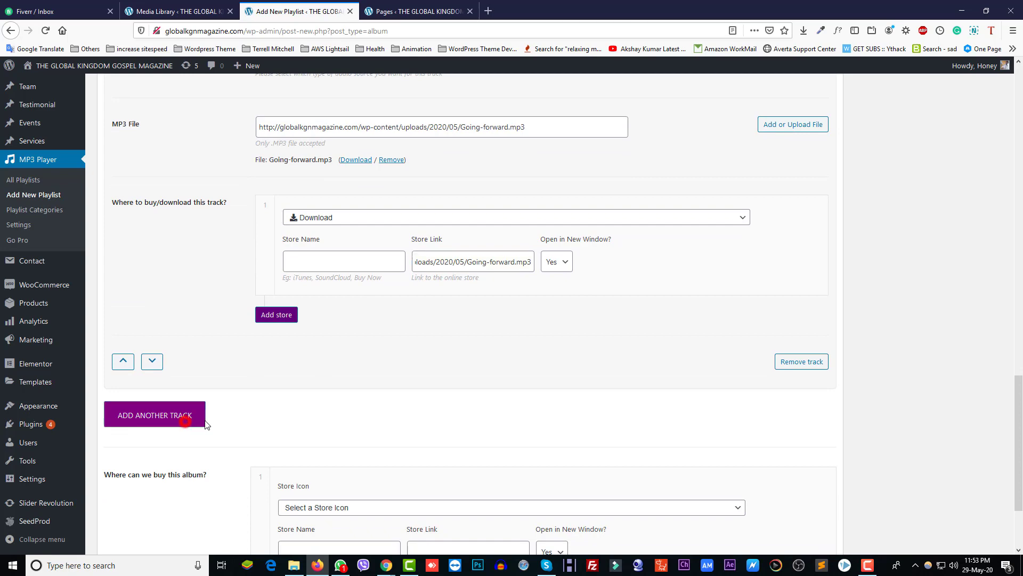
scroll(320, 319, "down", 4)
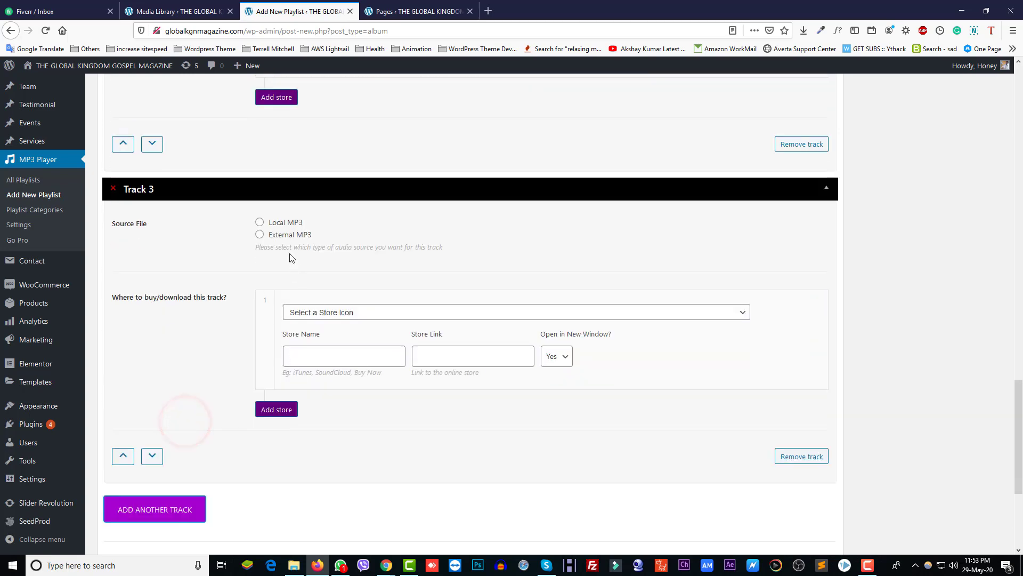
left_click(260, 224)
left_click(788, 301)
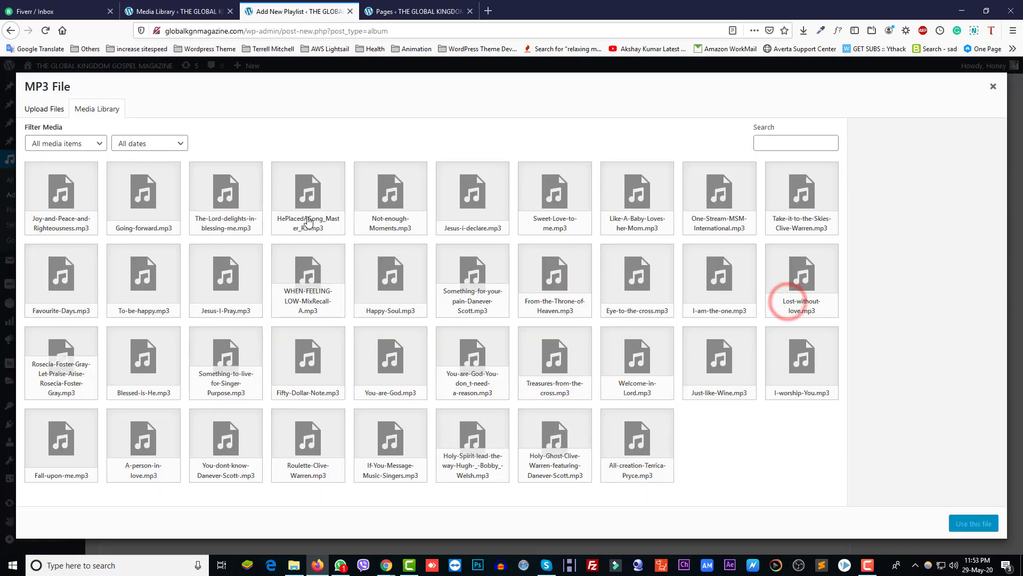
left_click(308, 221)
left_click(962, 524)
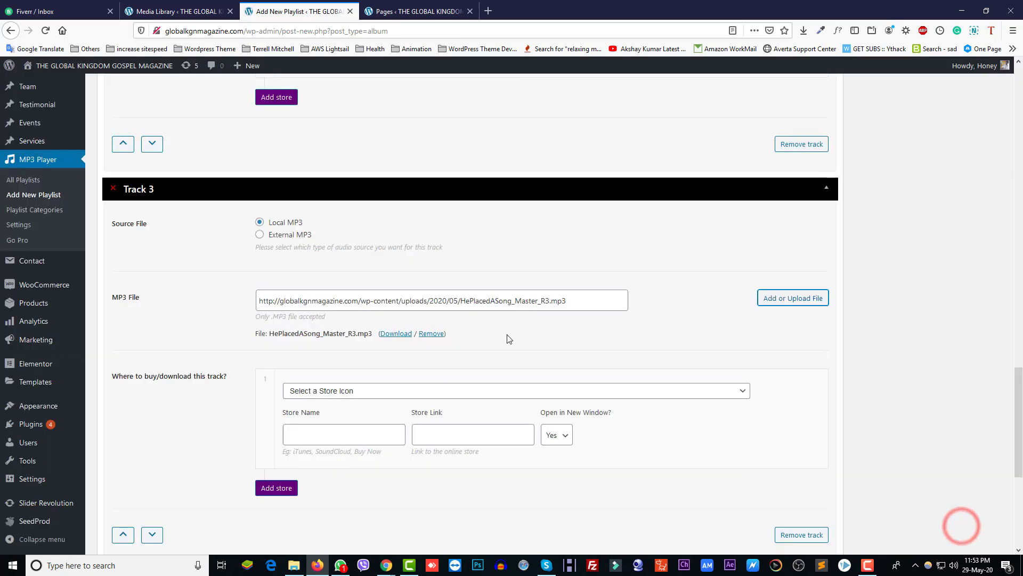
Step: Give Track 3 a Download store whose link is its HePlacedASong_Master_R3.mp3 URL
left_click_drag(566, 301, 242, 299)
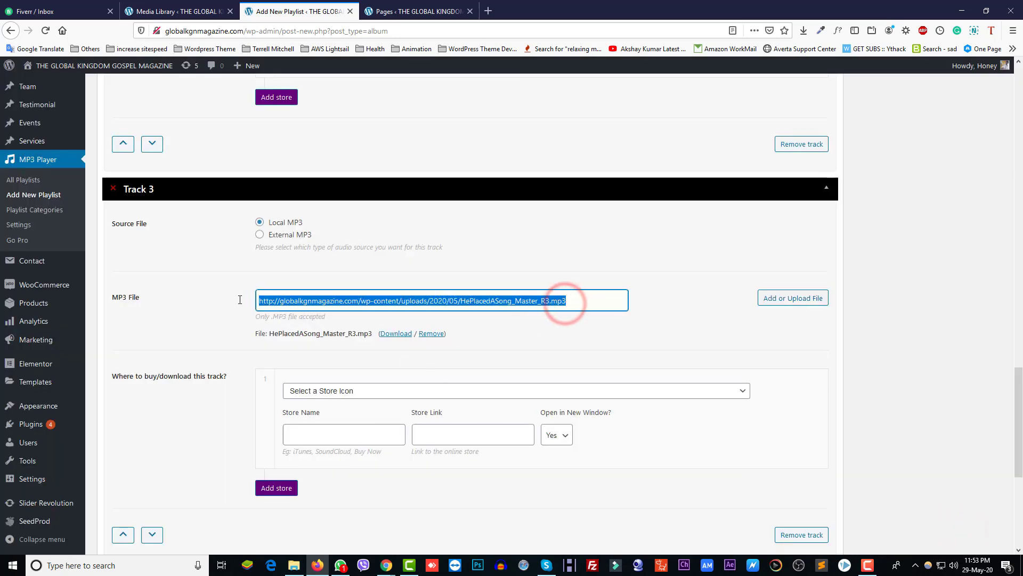
left_click(355, 397)
left_click(327, 513)
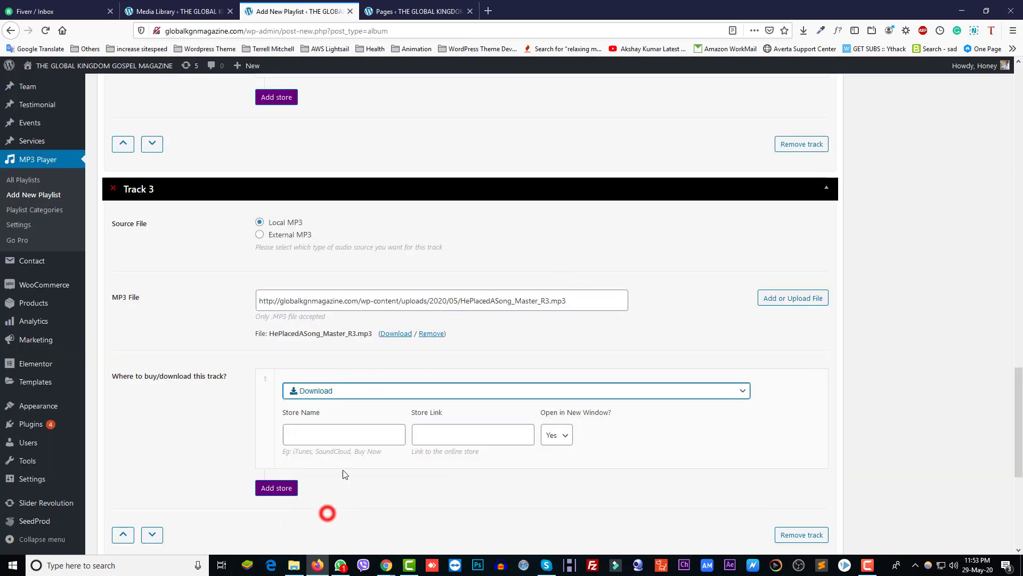
left_click(427, 433)
left_click_drag(574, 299, 226, 312)
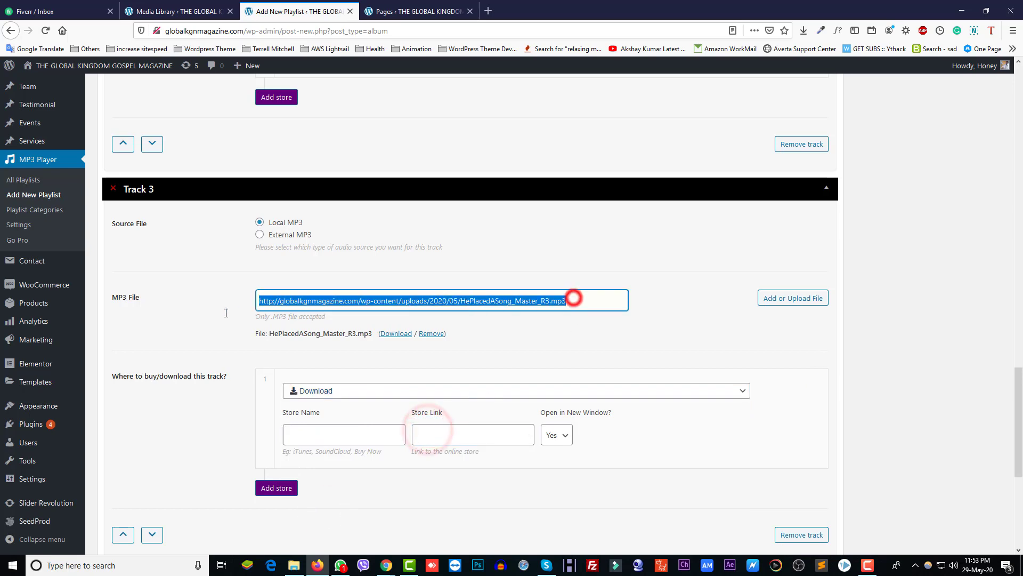
key("ctrl+c")
left_click(456, 435)
key("ctrl+v")
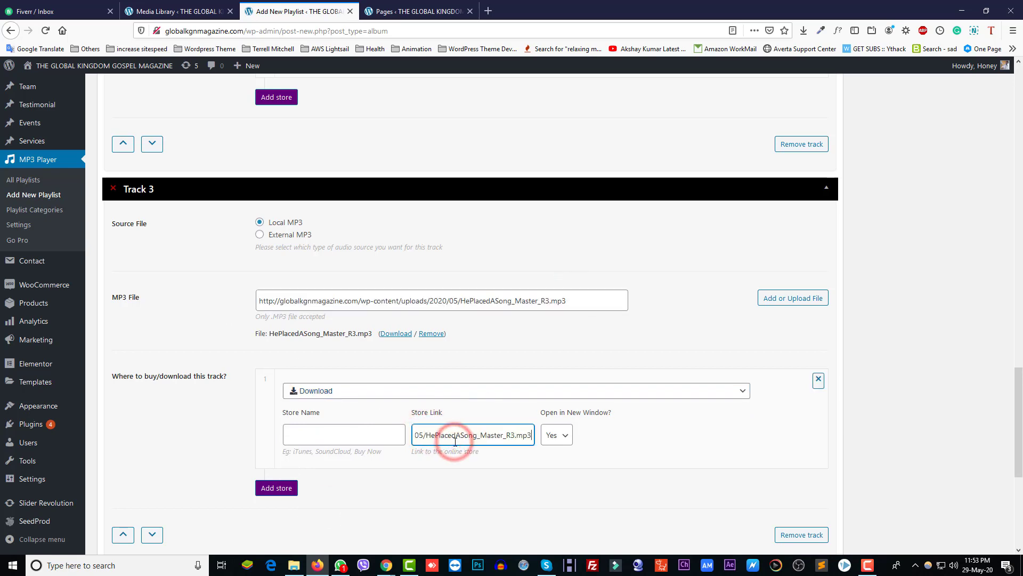
scroll(559, 471, "down", 5)
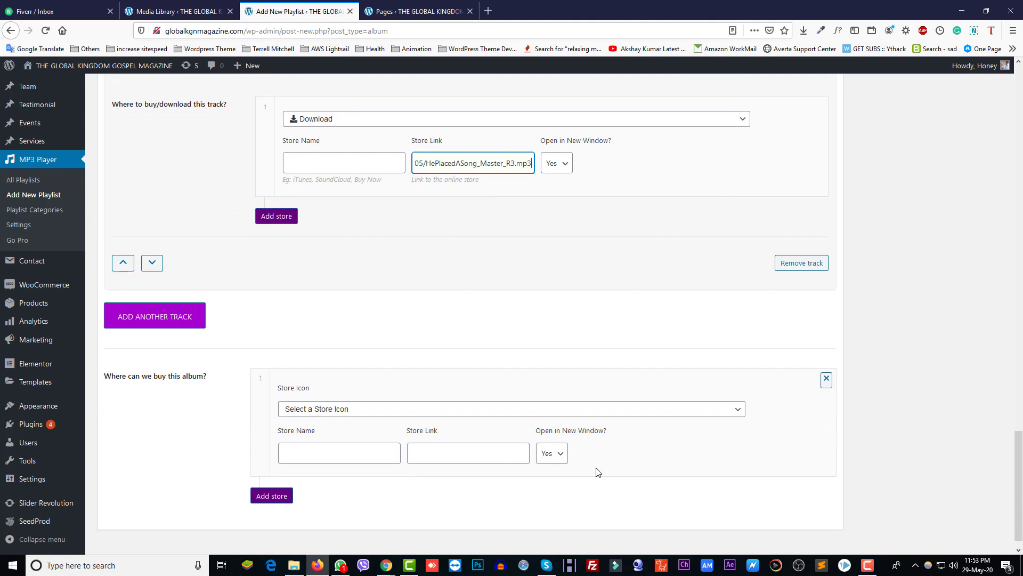
scroll(598, 472, "up", 20)
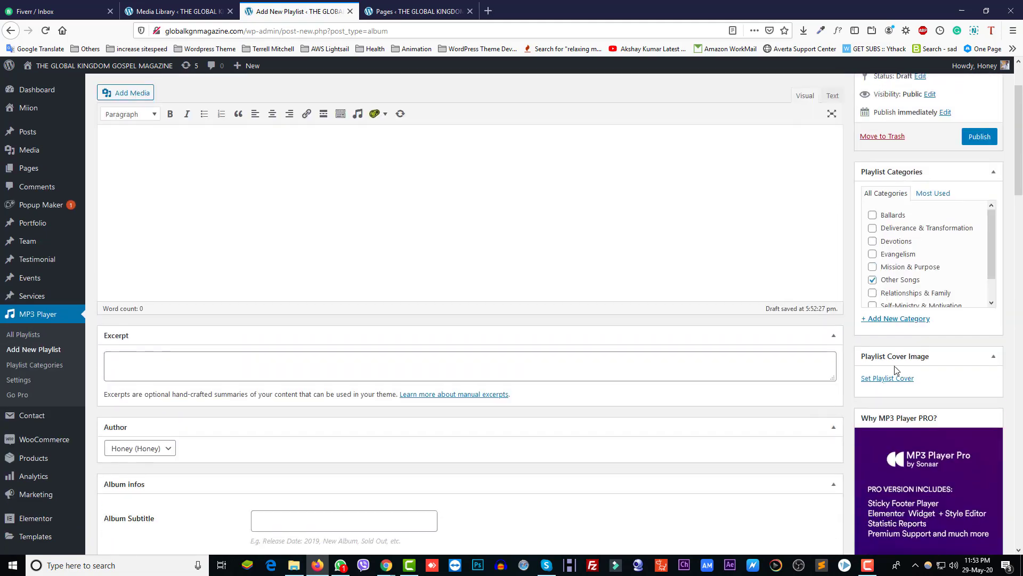
scroll(897, 370, "up", 2)
Step: Publish Test Playlist, then open the Home page's Elementor editor in a new tab from Pages
left_click(980, 220)
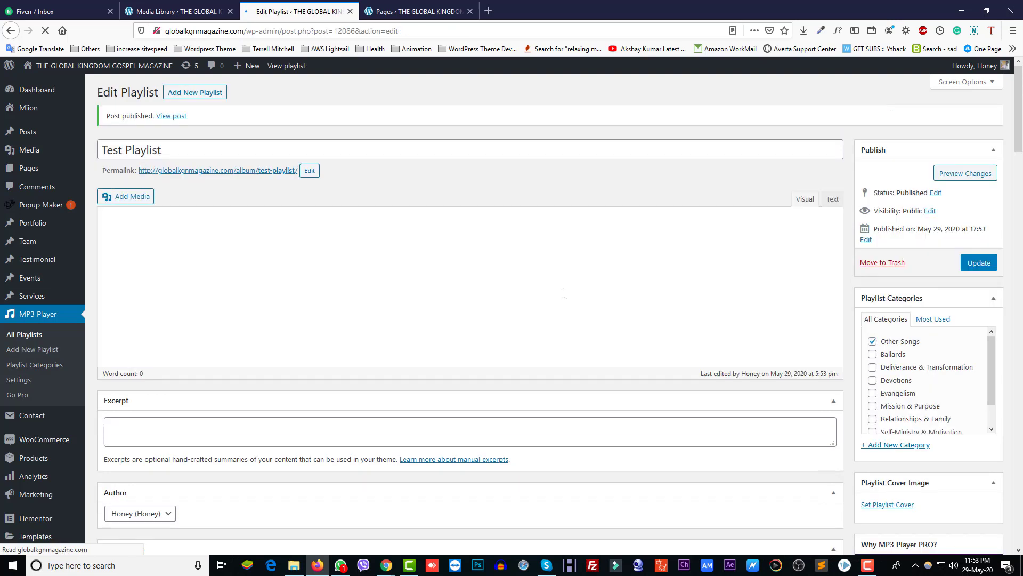
left_click(26, 334)
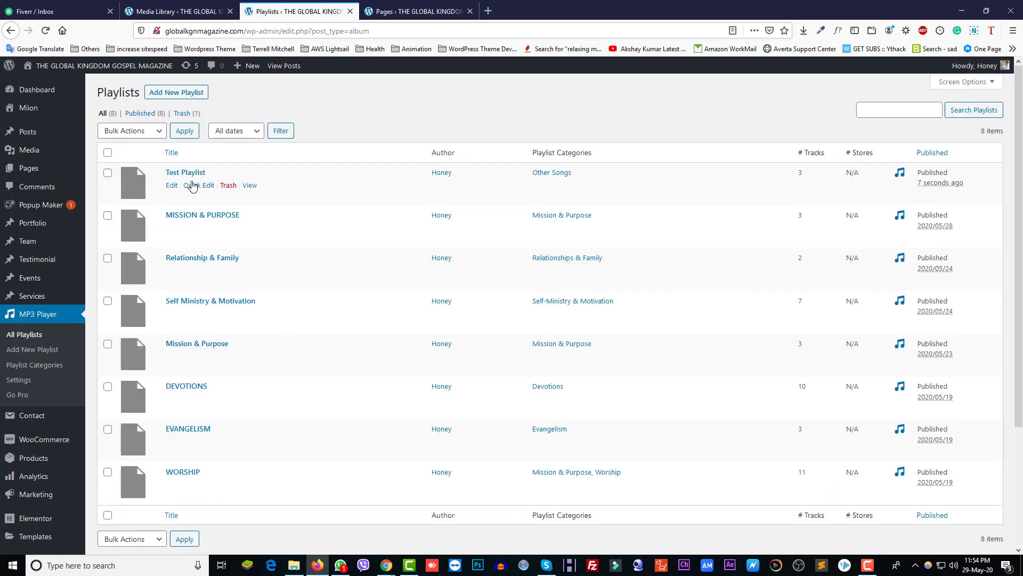
left_click(400, 11)
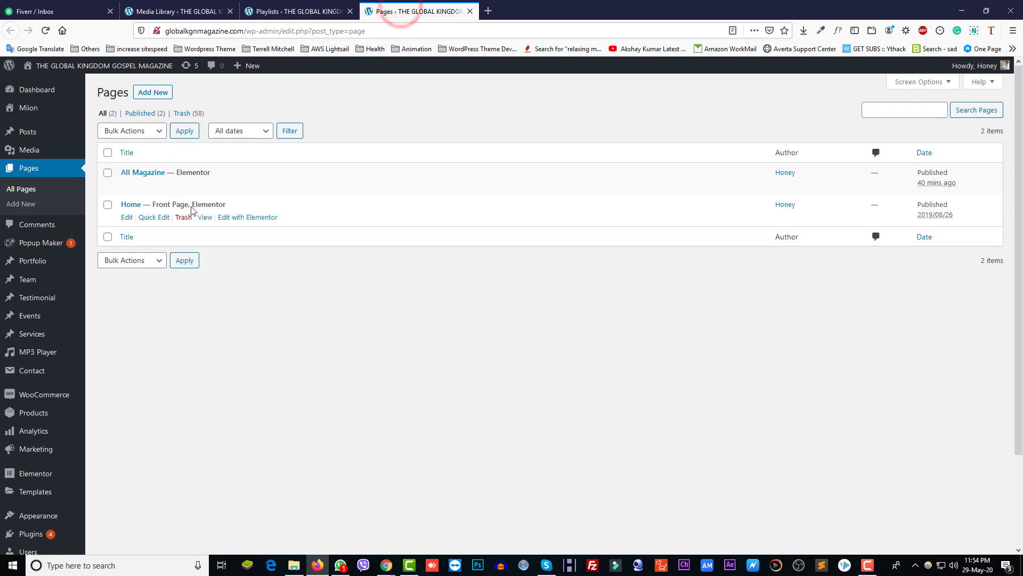
right_click(245, 220)
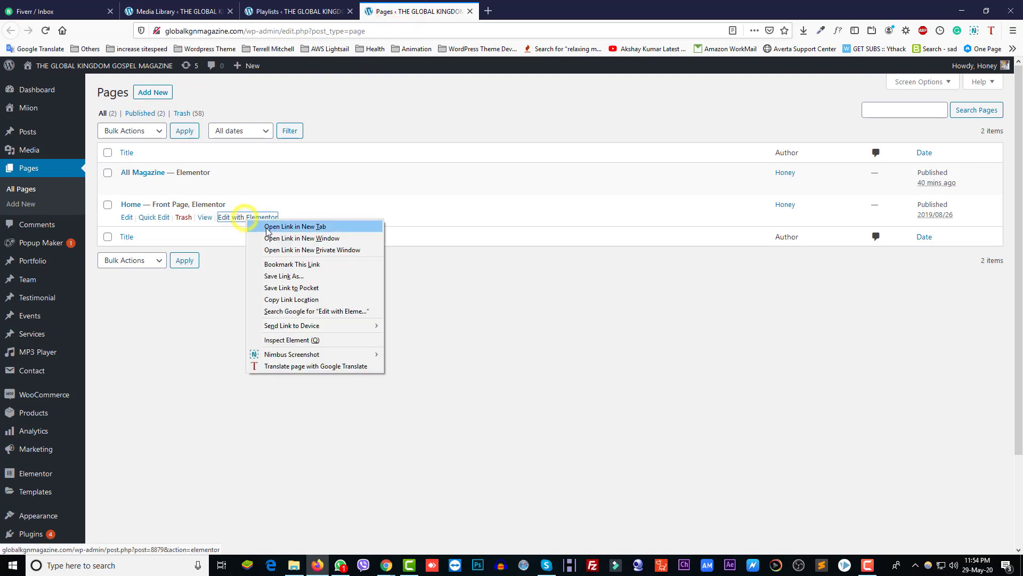
left_click(295, 227)
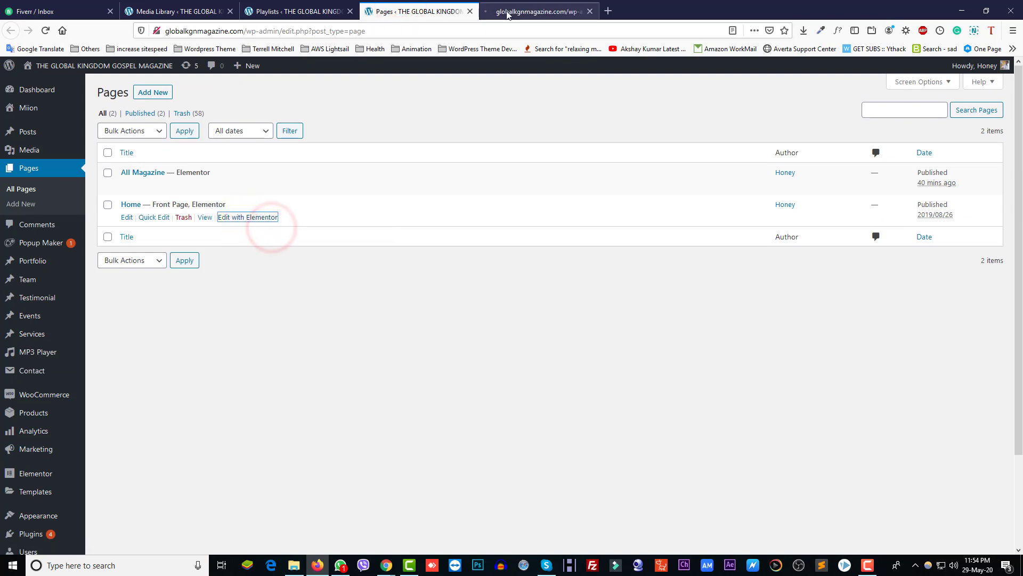
Step: Check the Listen and Download boxes on the live home page, then return to the Elementor Home tab
mouse_move(387, 564)
left_click(419, 515)
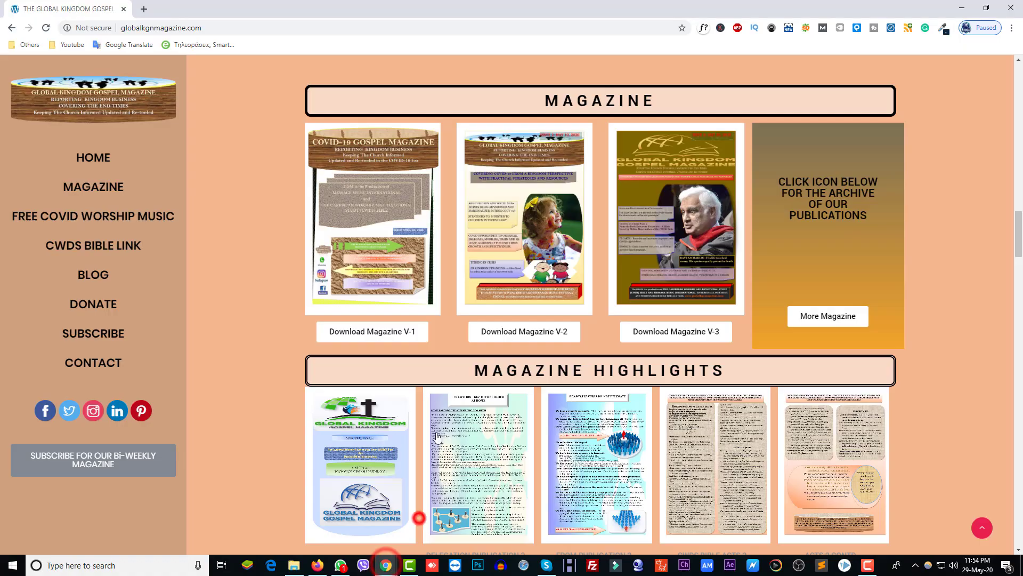
scroll(530, 398, "down", 6)
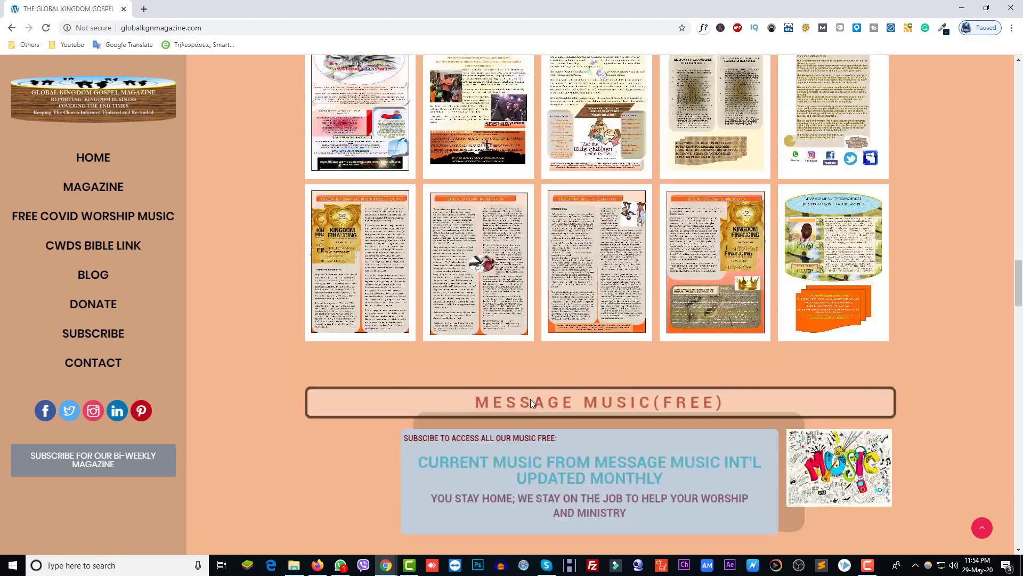
scroll(530, 400, "up", 8)
scroll(531, 400, "up", 3)
scroll(533, 399, "down", 20)
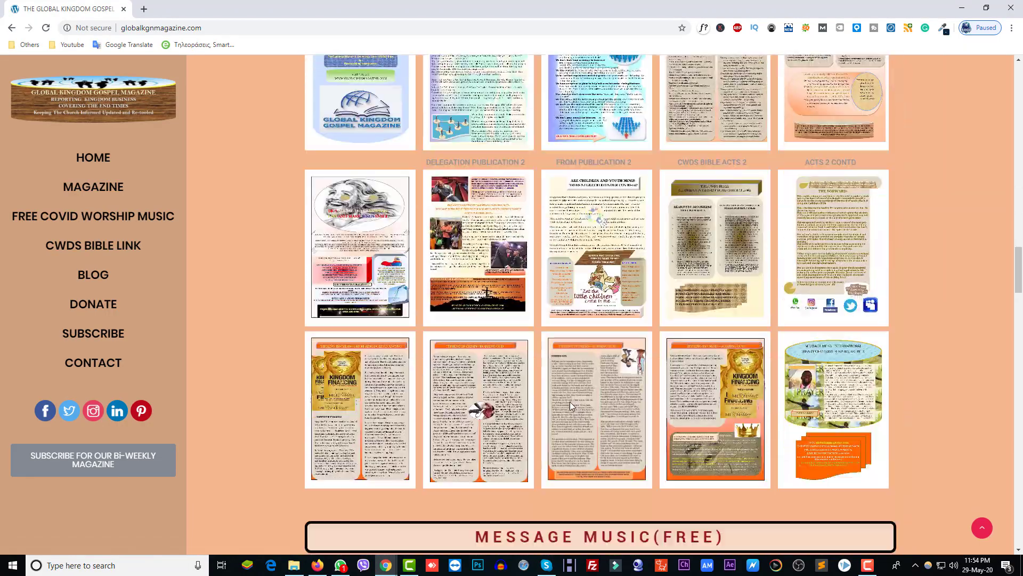
scroll(573, 386, "up", 1)
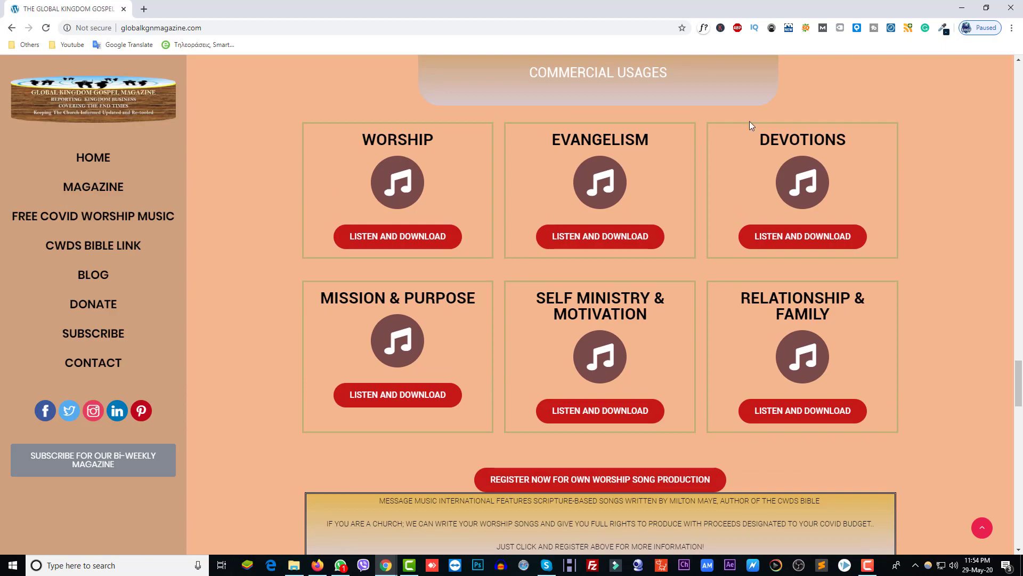
left_click(963, 9)
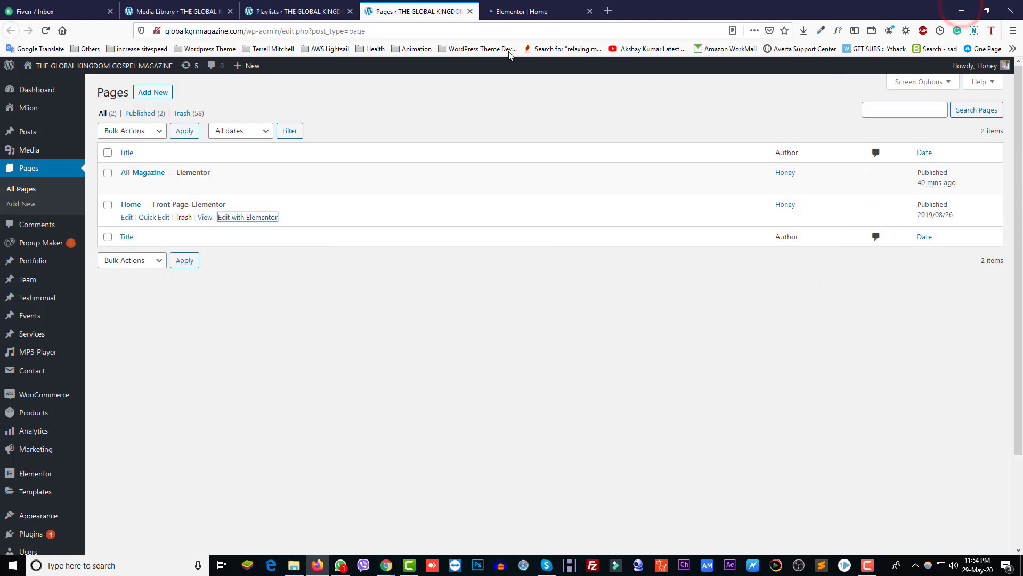
left_click(522, 11)
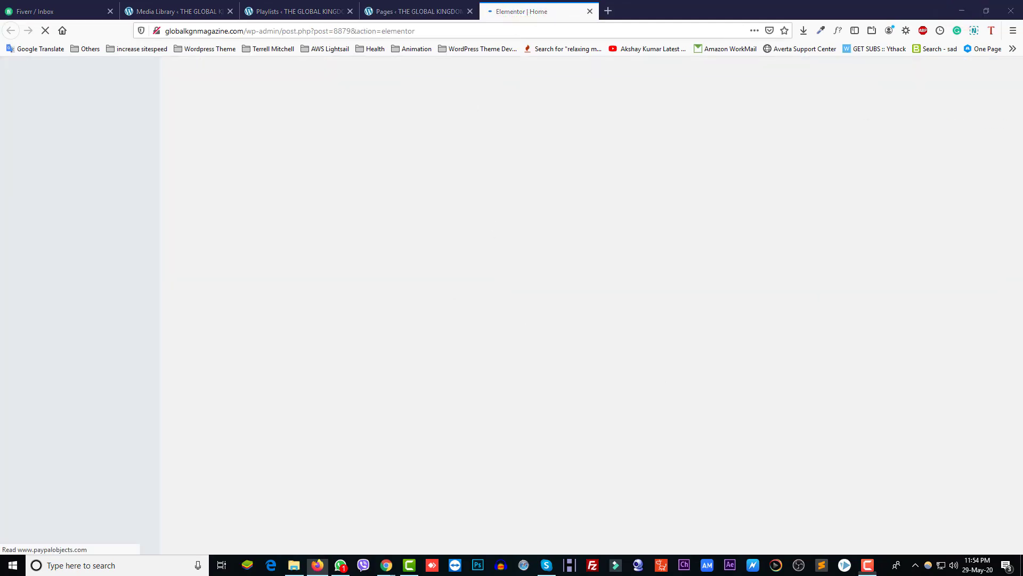
Step: Duplicate the lower row of music category boxes
scroll(718, 274, "down", 1)
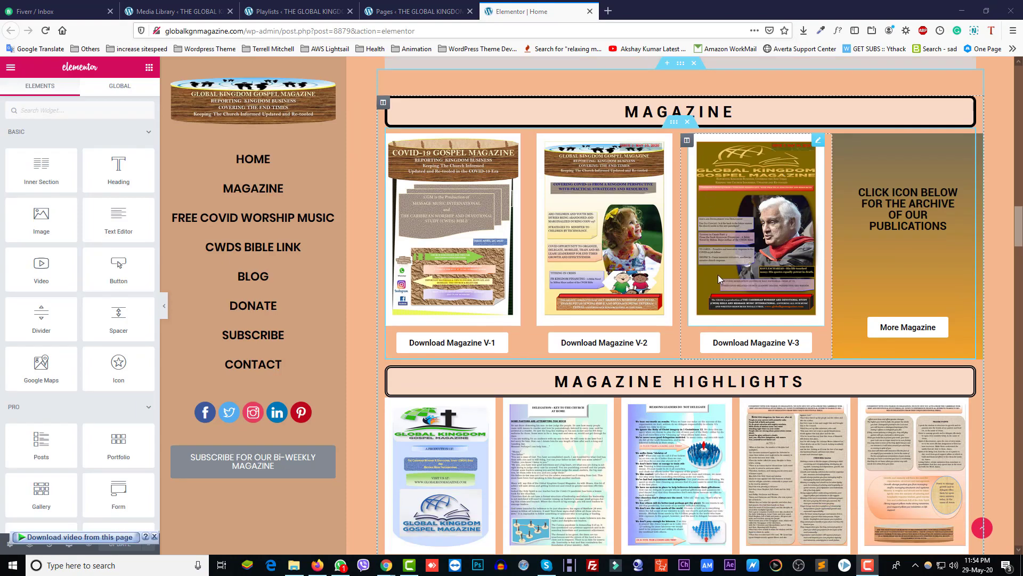
scroll(718, 274, "down", 15)
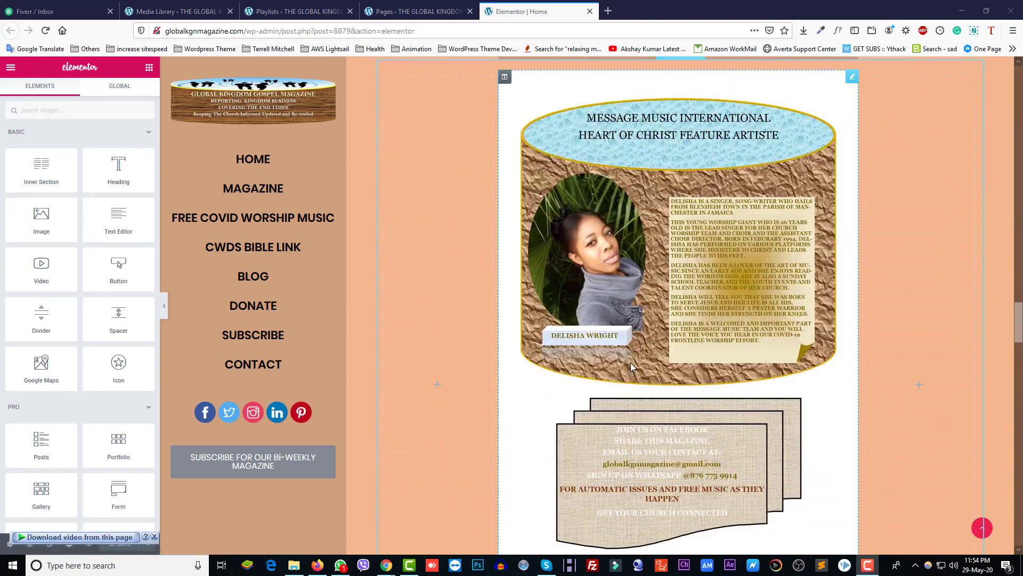
scroll(631, 362, "down", 12)
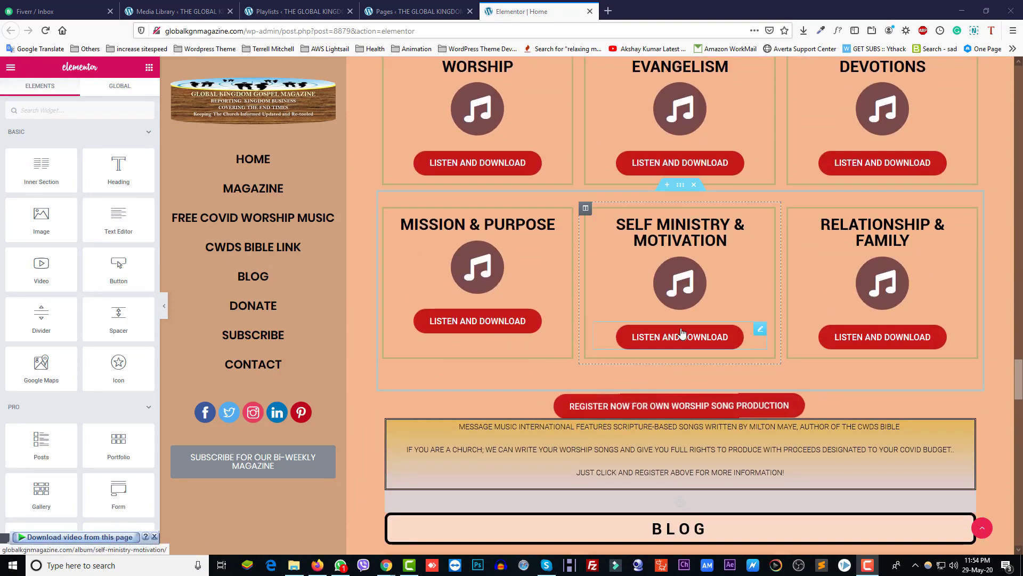
right_click(683, 191)
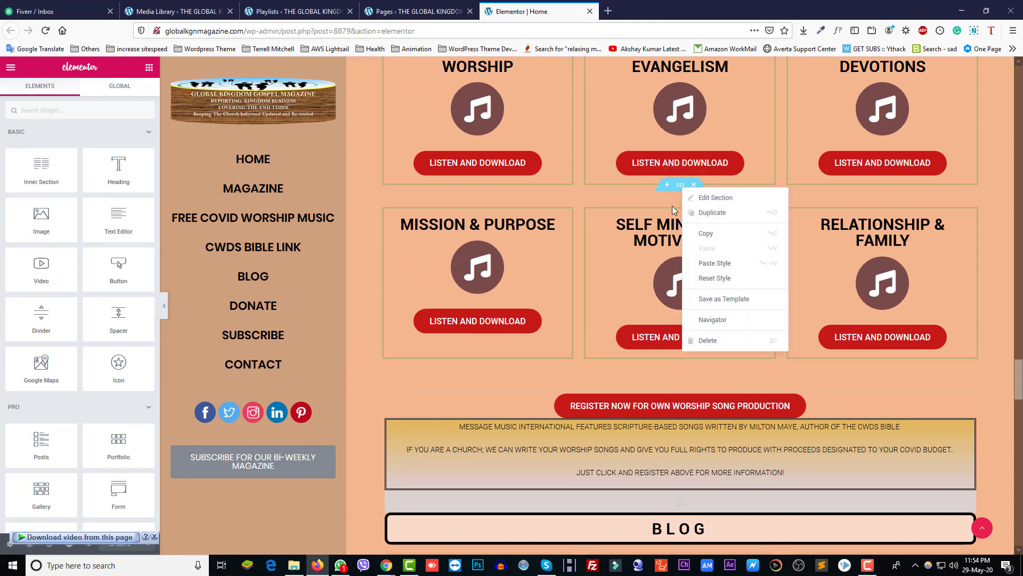
right_click(677, 186)
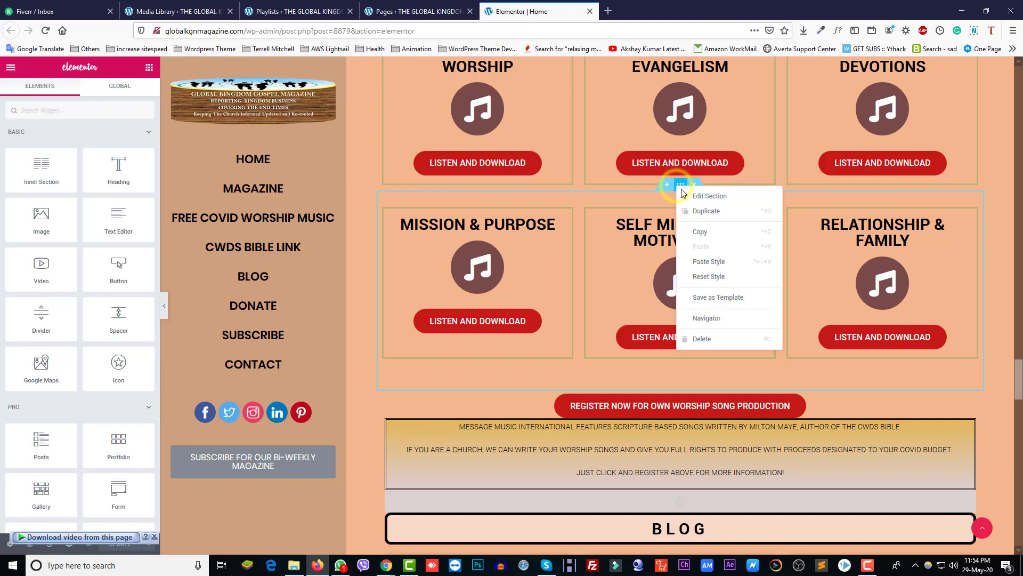
left_click(700, 210)
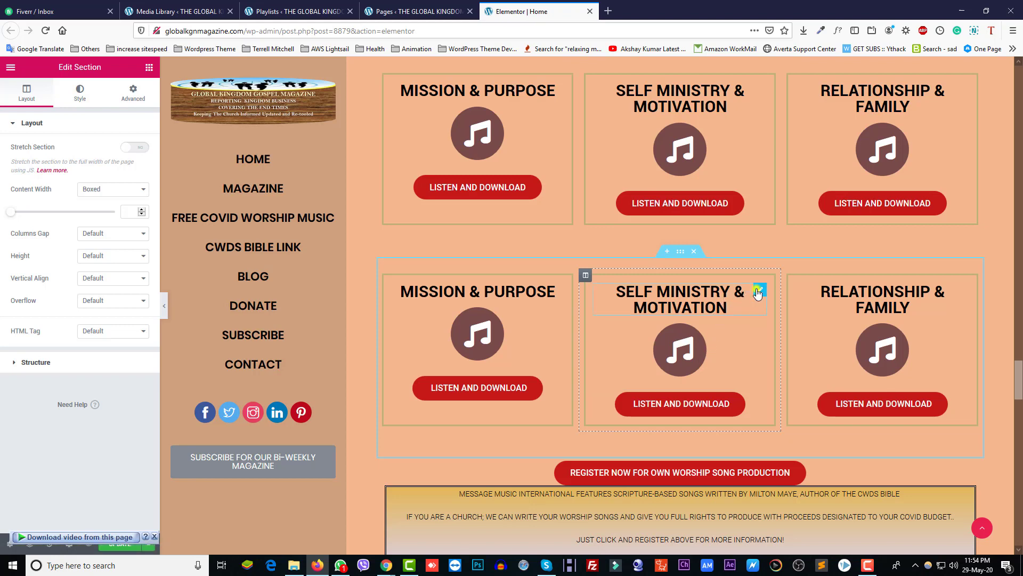
Step: Delete the heading, icon and LISTEN AND DOWNLOAD button from the copy's middle and right columns
right_click(757, 292)
left_click(794, 442)
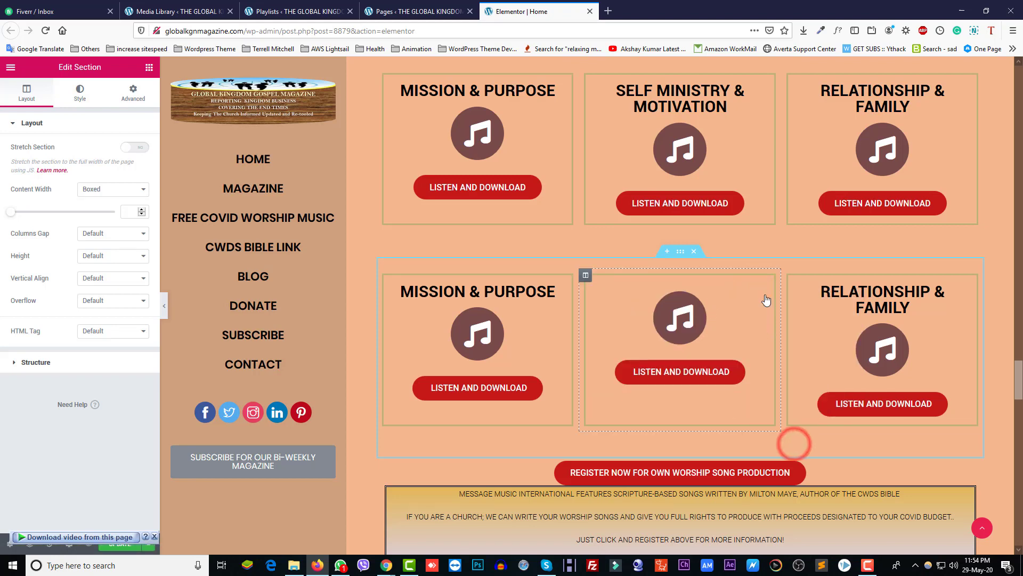
right_click(762, 291)
left_click(793, 442)
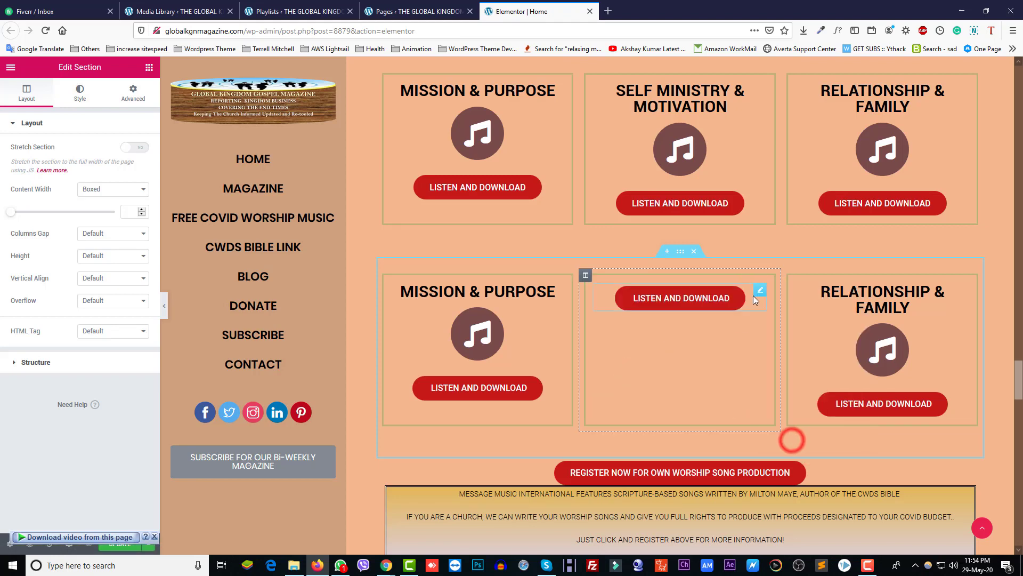
right_click(757, 290)
left_click(794, 443)
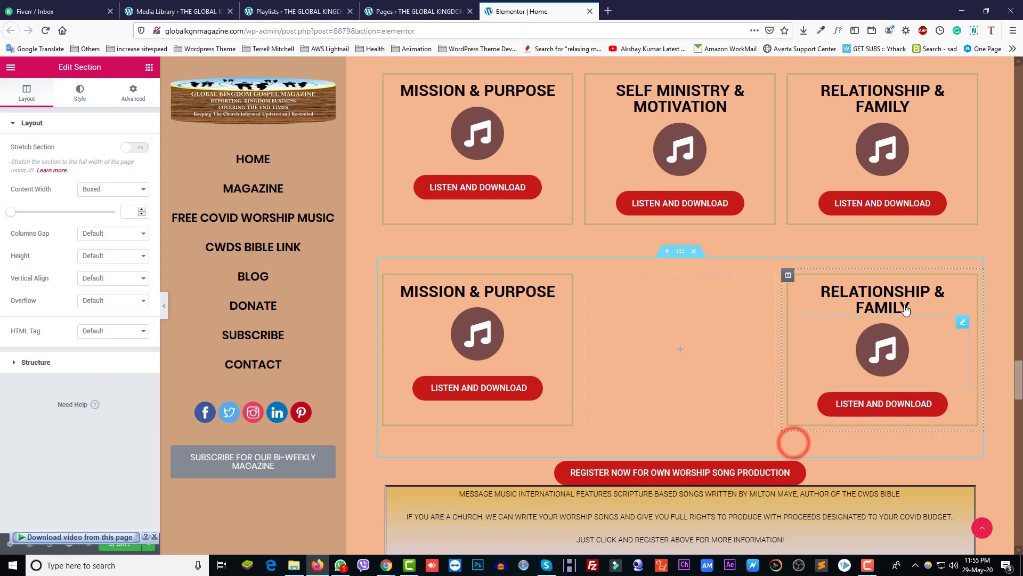
right_click(962, 294)
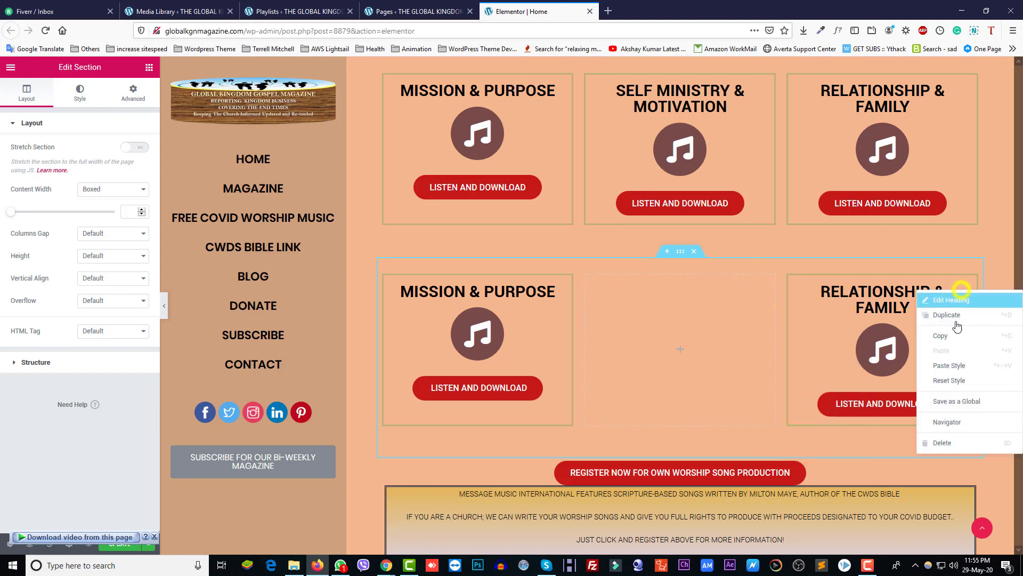
left_click(953, 442)
right_click(963, 292)
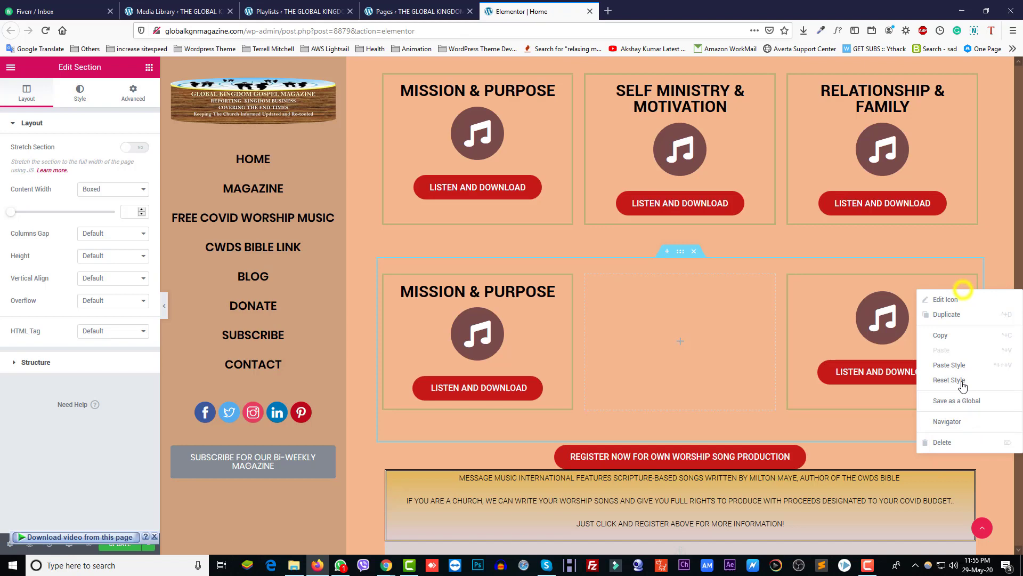
left_click(948, 442)
right_click(965, 292)
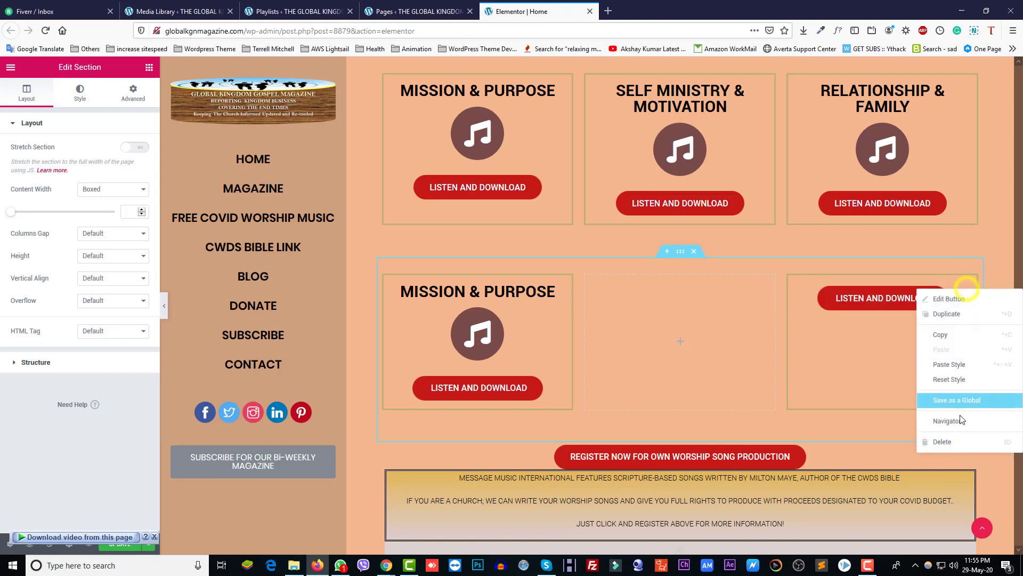
left_click(948, 441)
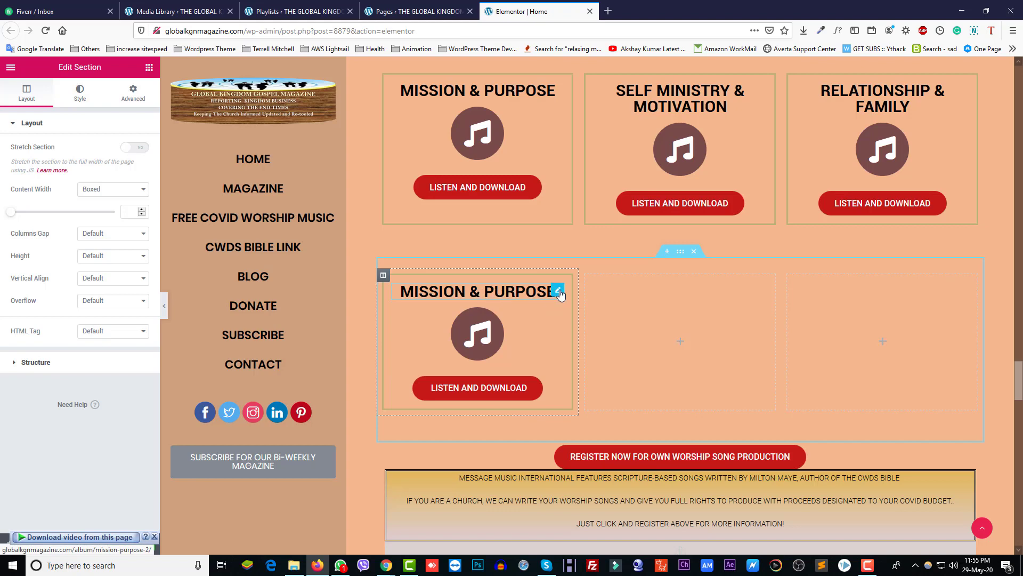
Step: Replace the copied MISSION & PURPOSE heading text with 'Other Songs'
left_click(558, 291)
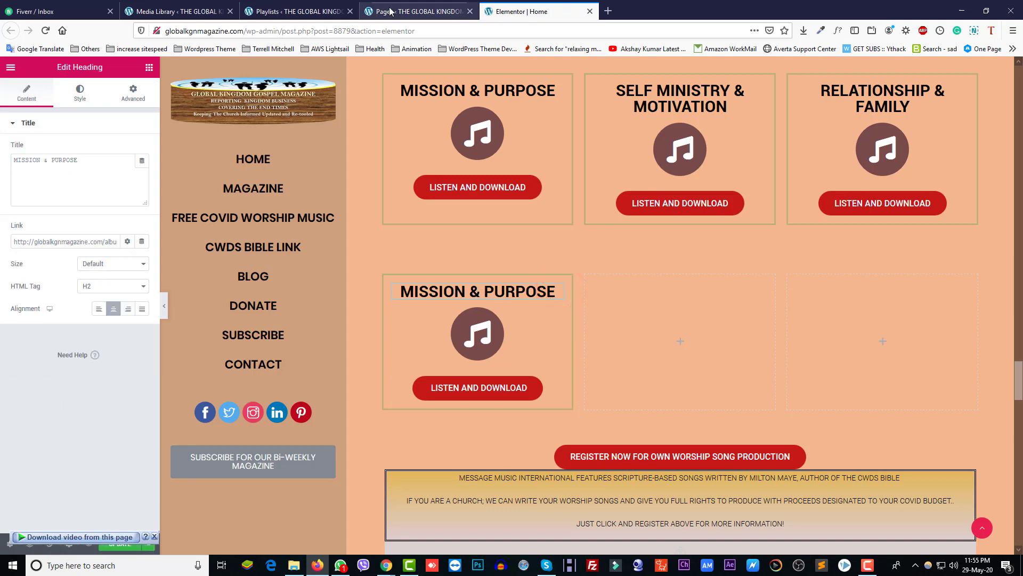
left_click(299, 11)
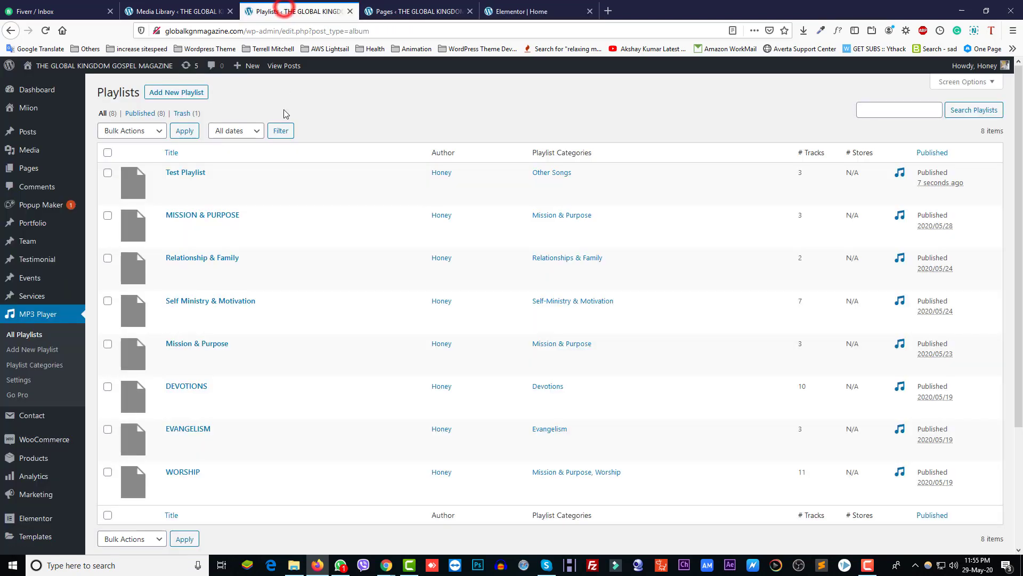
triple_click(575, 173)
key("ctrl+c")
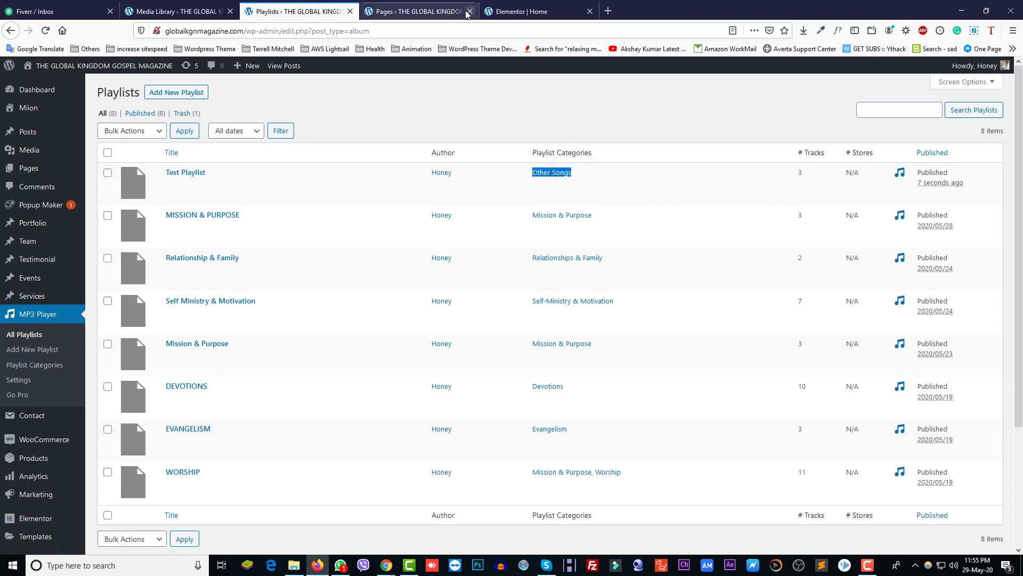
left_click(520, 11)
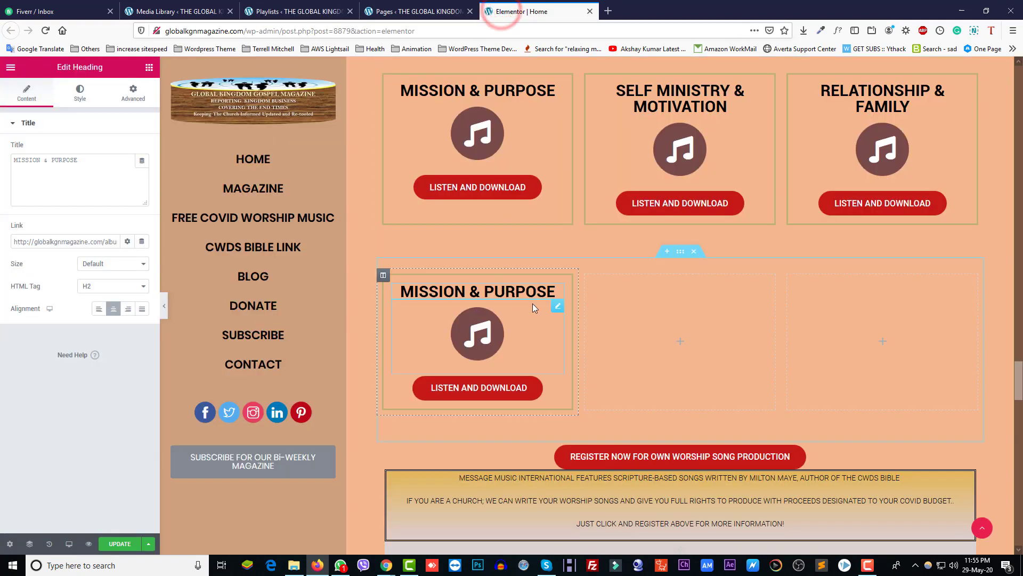
left_click(558, 292)
triple_click(68, 163)
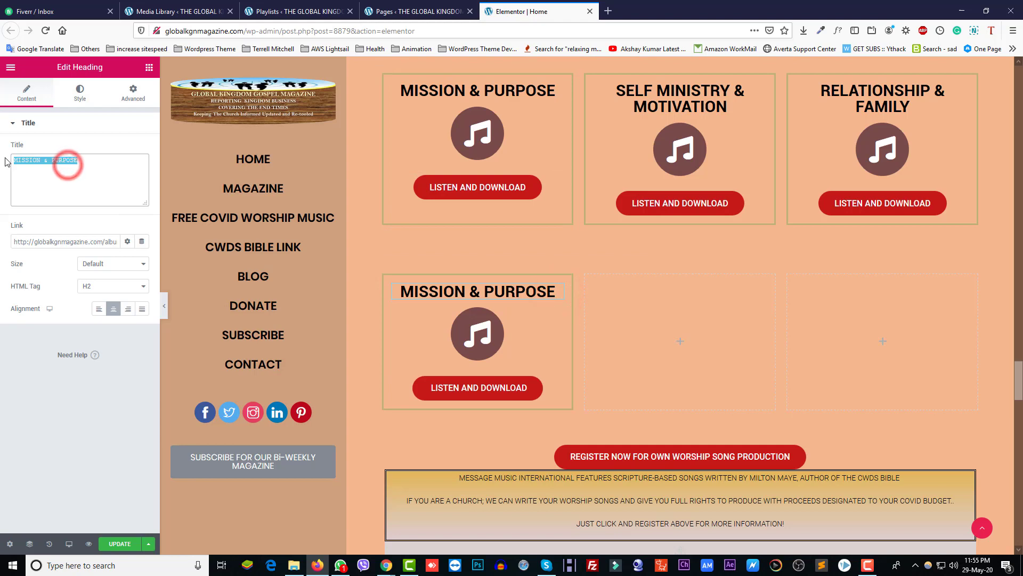
key("ctrl+v")
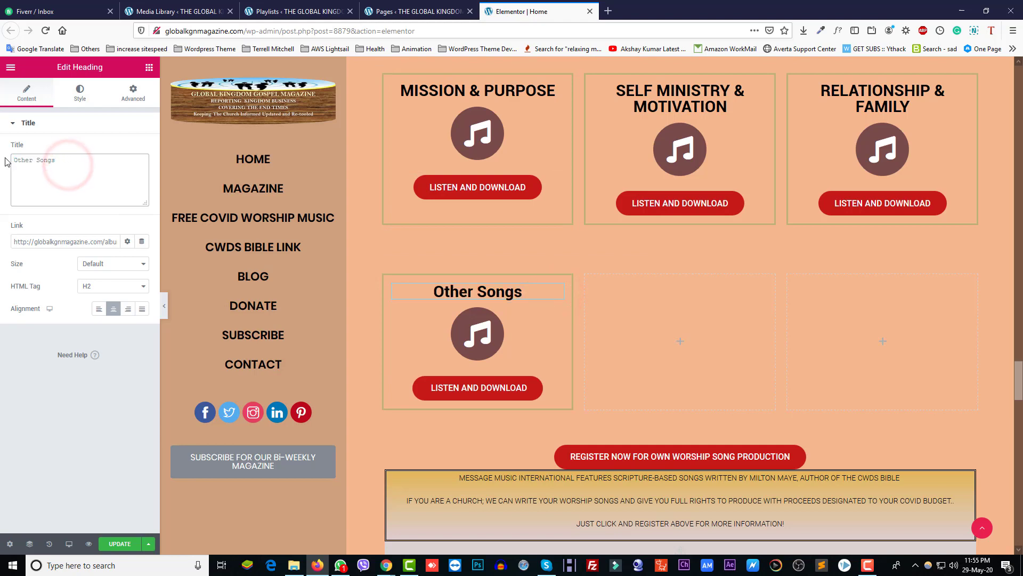
Step: Set the heading's typography Transform to Uppercase
left_click(81, 96)
left_click(144, 171)
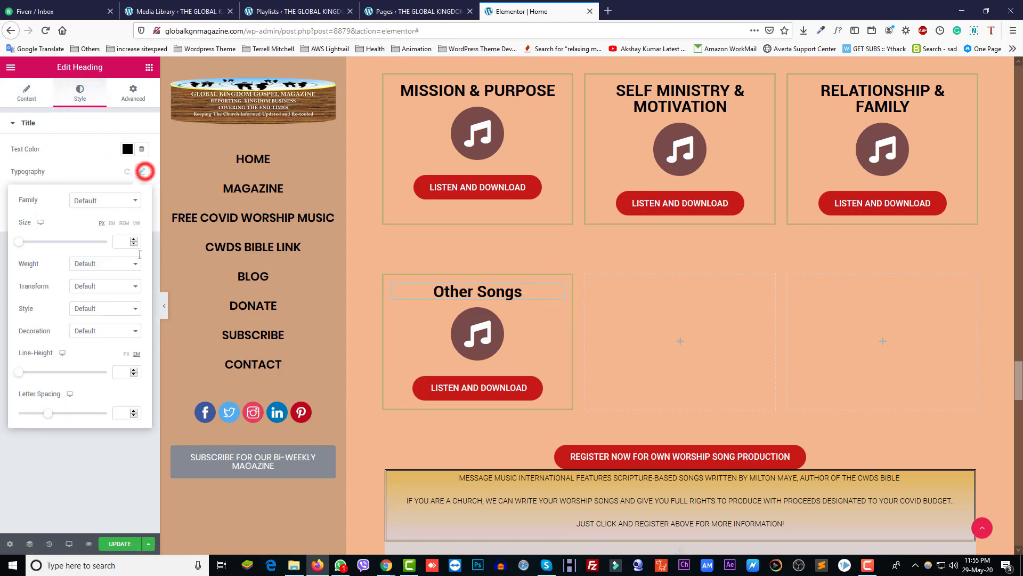
left_click(94, 288)
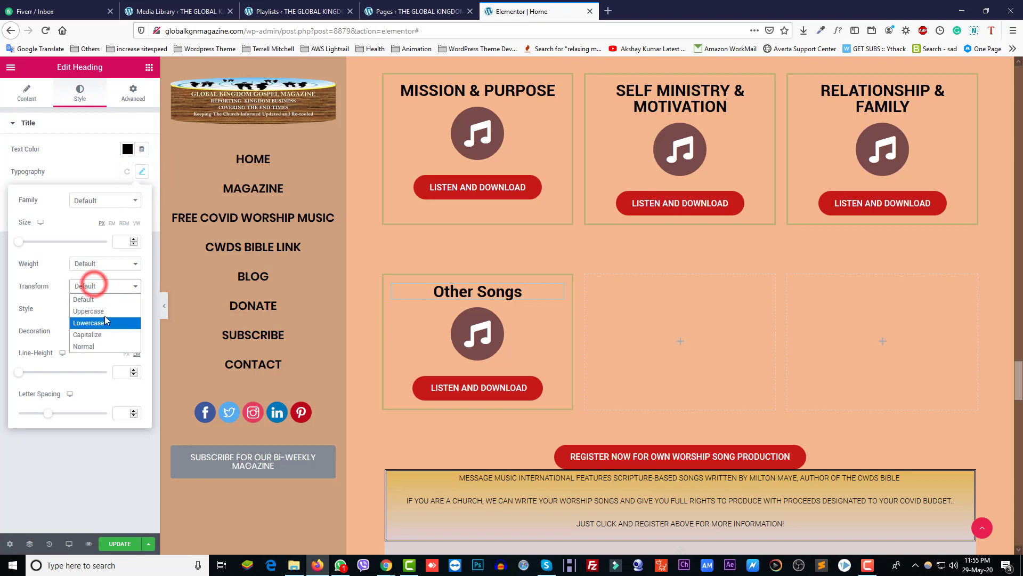
left_click(99, 306)
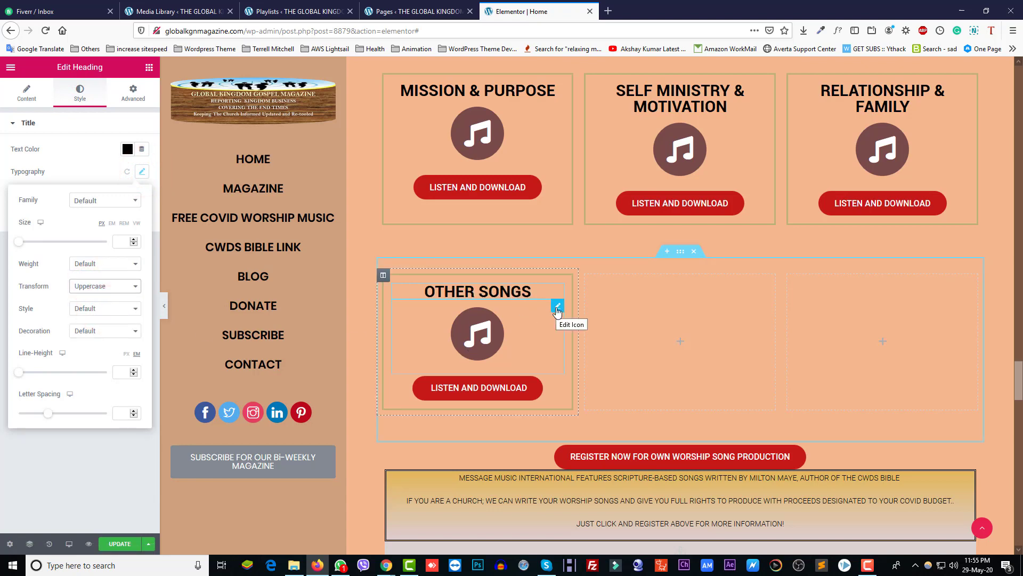
left_click(556, 309)
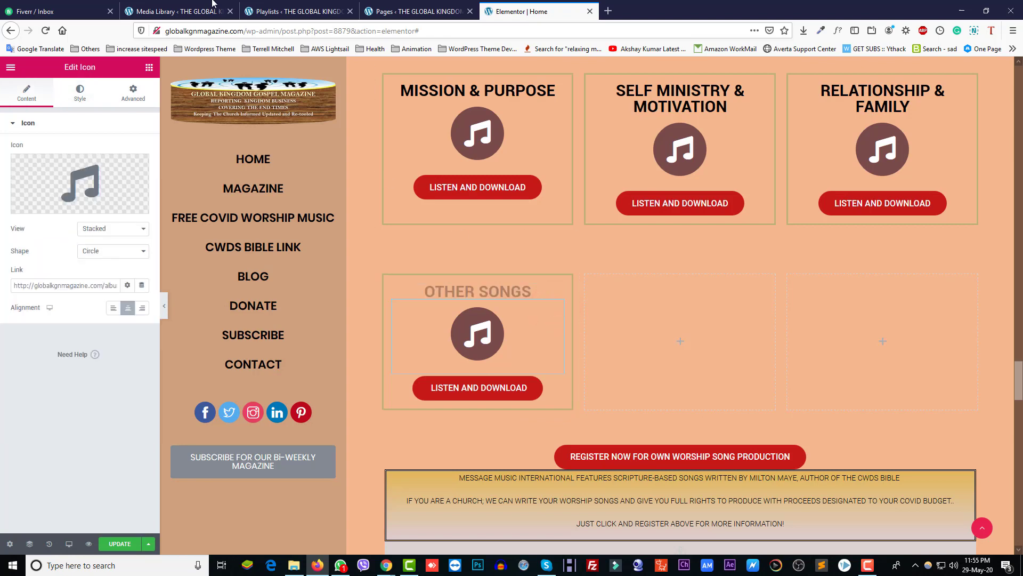
Step: Copy the Test Playlist page address and set it as the box icon's link
left_click(387, 12)
left_click(291, 12)
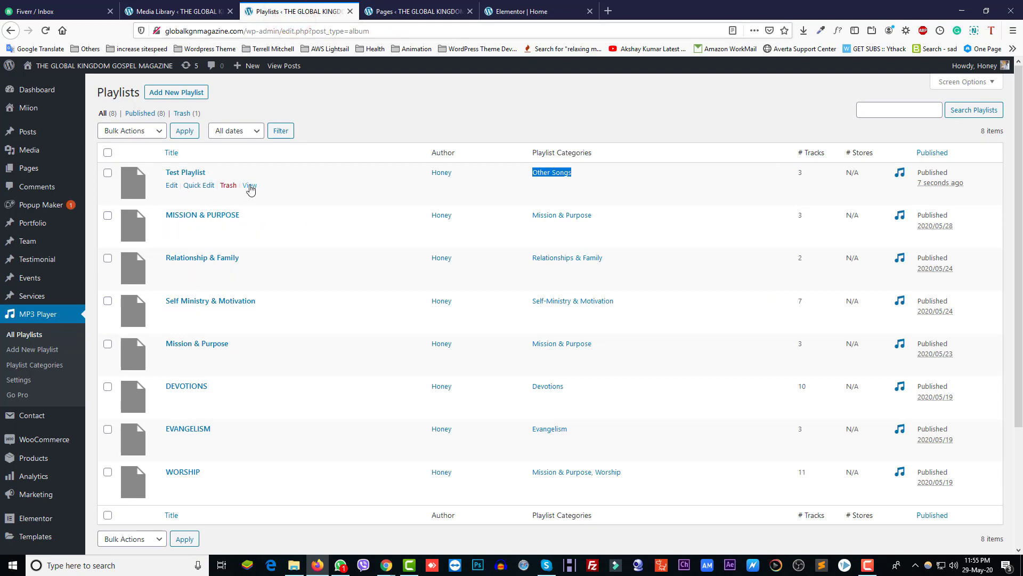
right_click(251, 188)
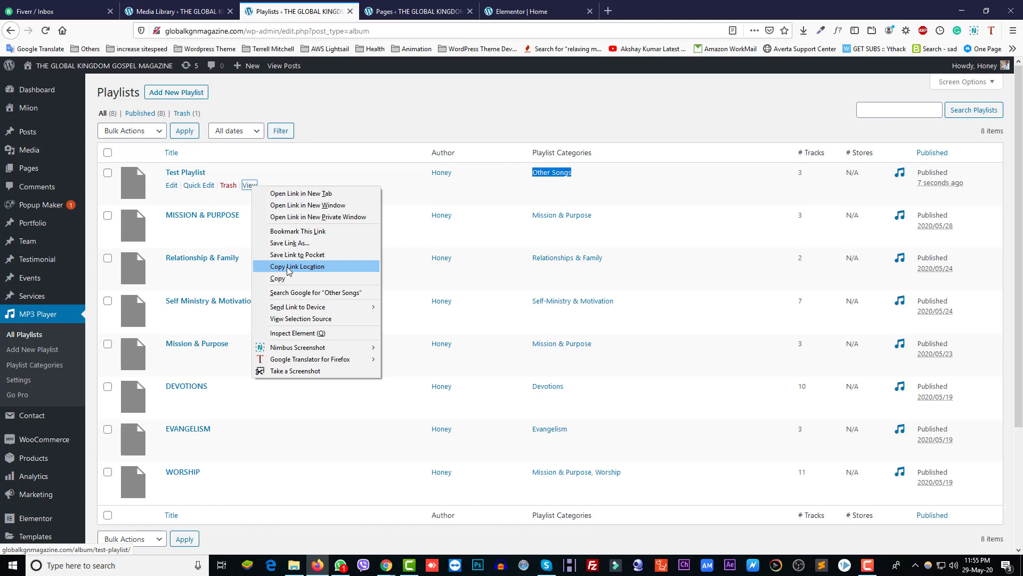
left_click(288, 267)
left_click(533, 12)
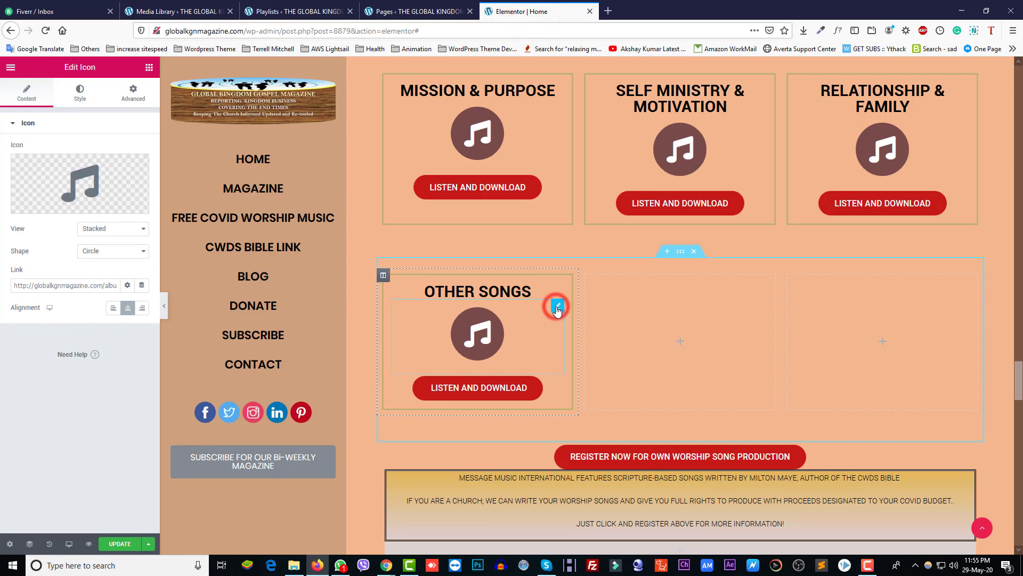
triple_click(48, 288)
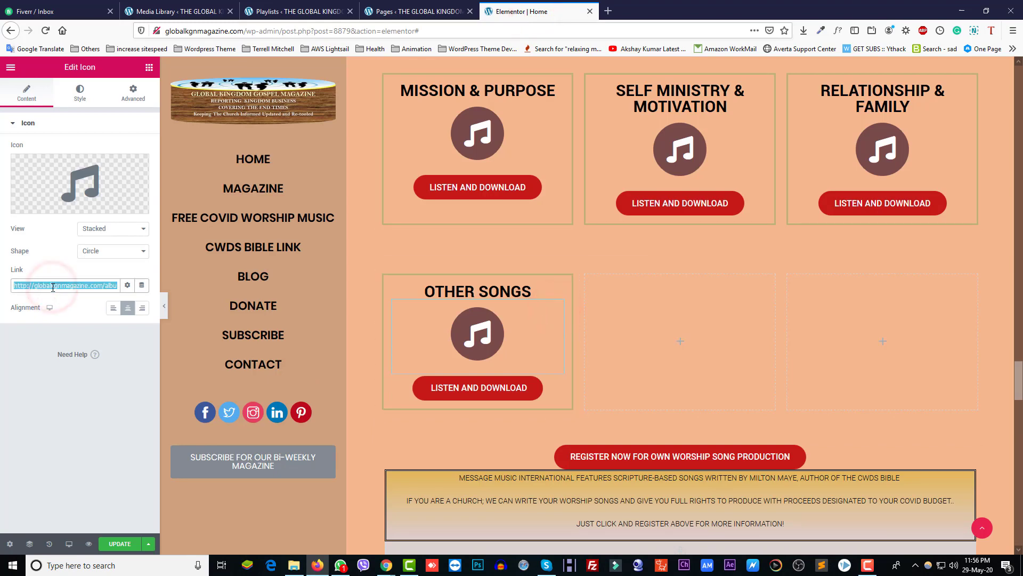
key("BackSpace")
key("ctrl+v")
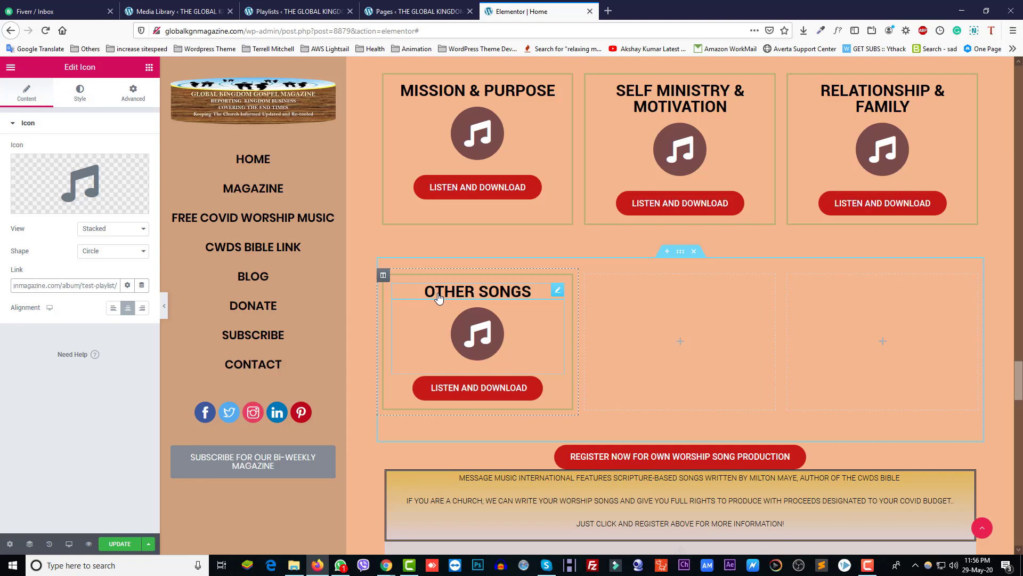
Step: Link the OTHER SONGS heading and LISTEN AND DOWNLOAD button to the Test Playlist page, then update
left_click(557, 290)
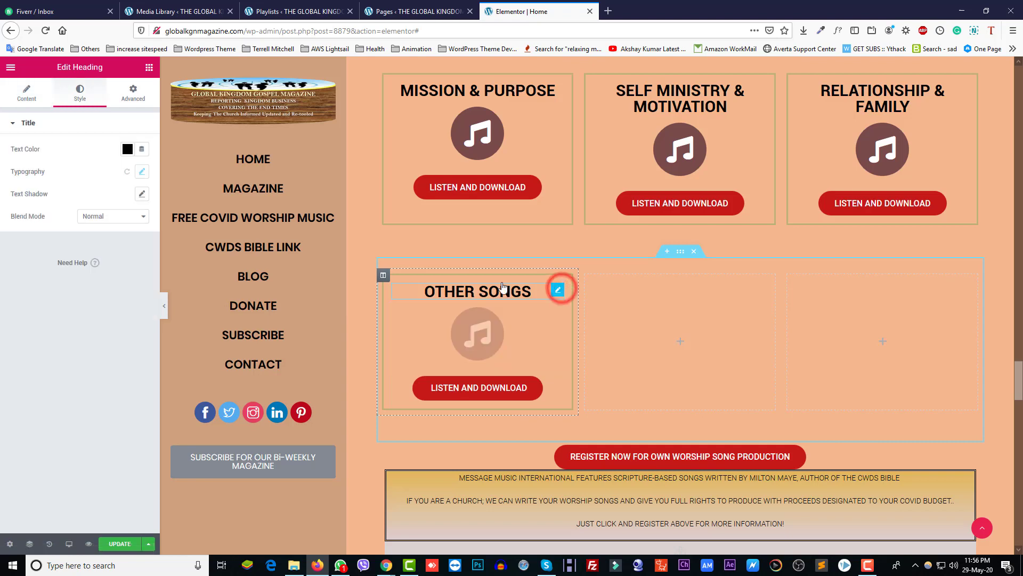
left_click(20, 103)
triple_click(46, 243)
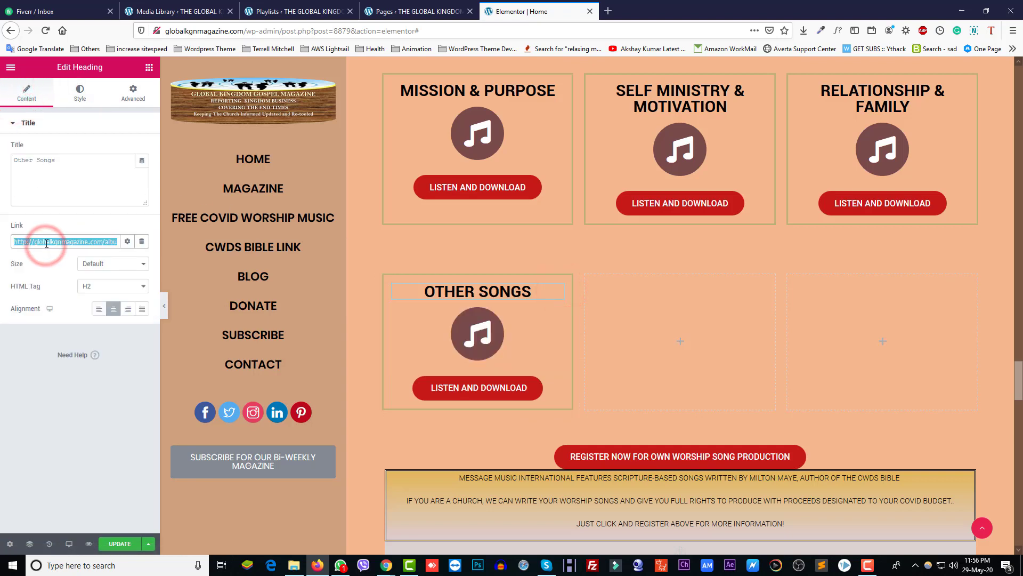
key("BackSpace")
key("ctrl+v")
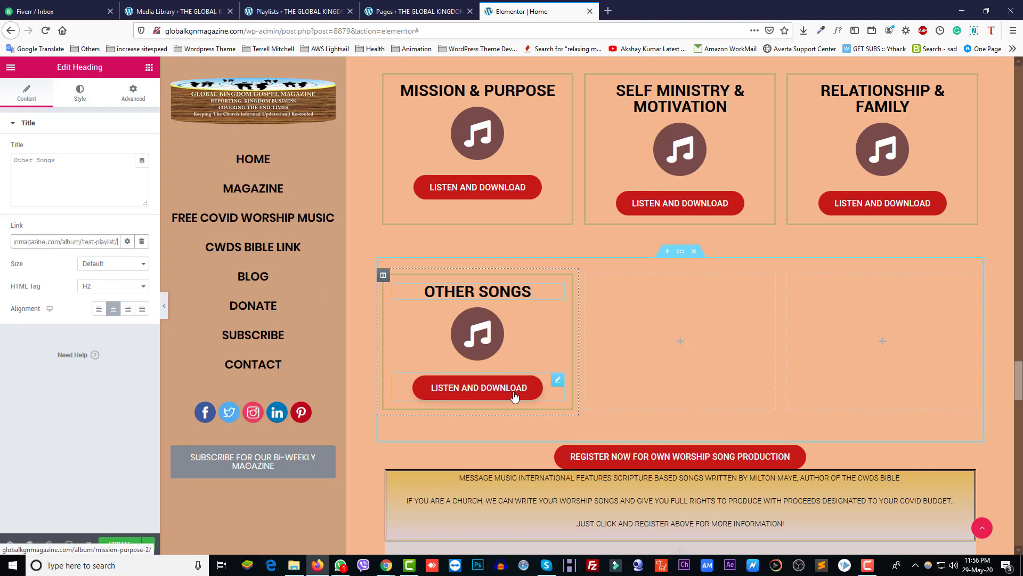
left_click(557, 380)
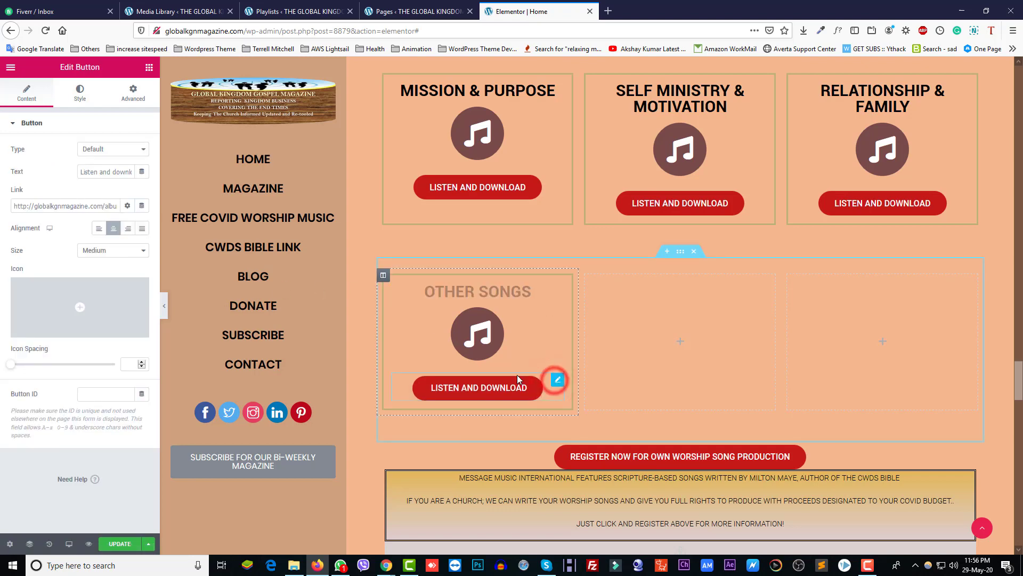
triple_click(34, 205)
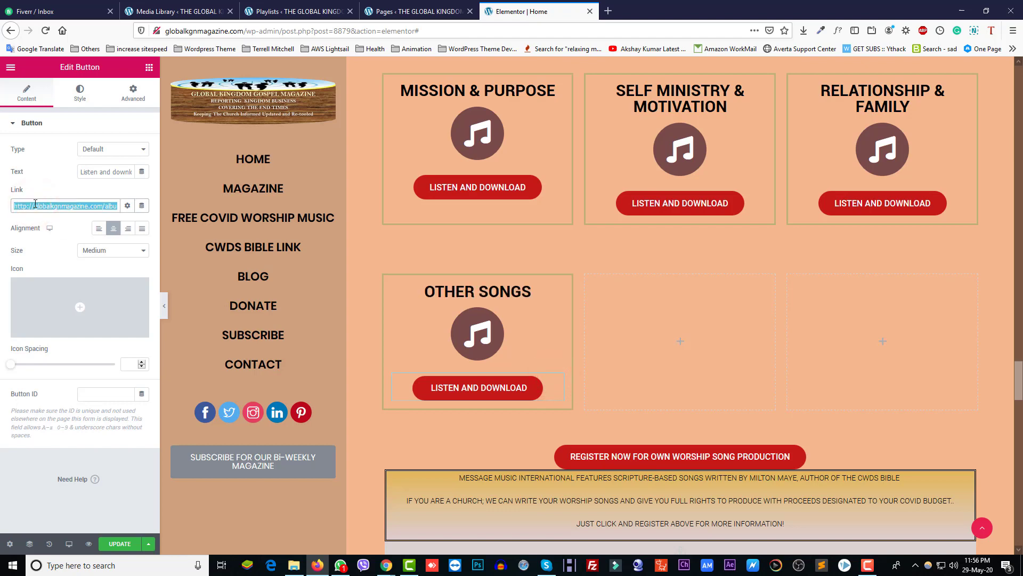
key("BackSpace")
key("ctrl+v")
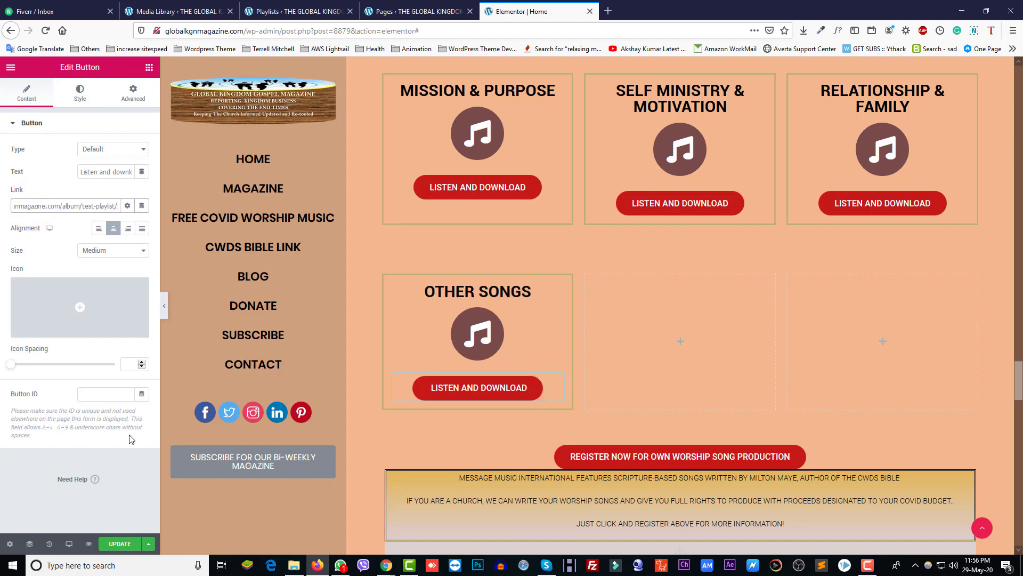
left_click(117, 544)
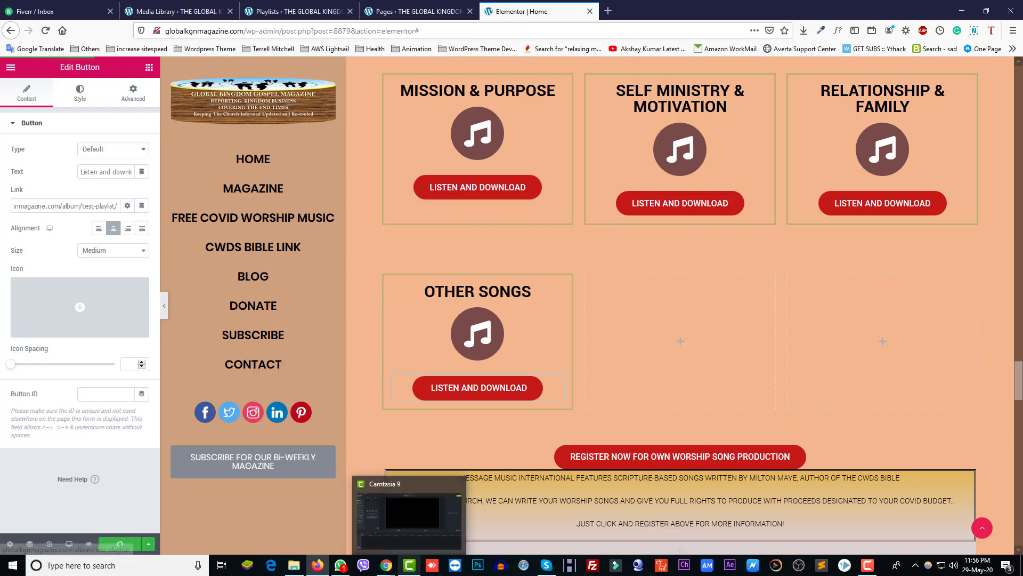
Step: Reload the live home page in Chrome and open the playlist from the OTHER SONGS box
left_click(438, 521)
left_click(306, 31)
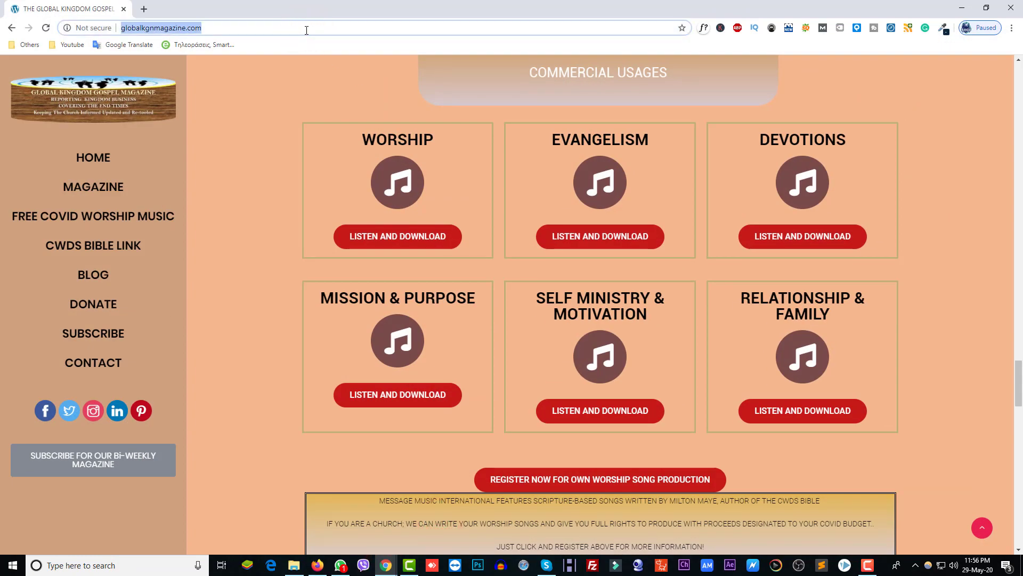
key("Return")
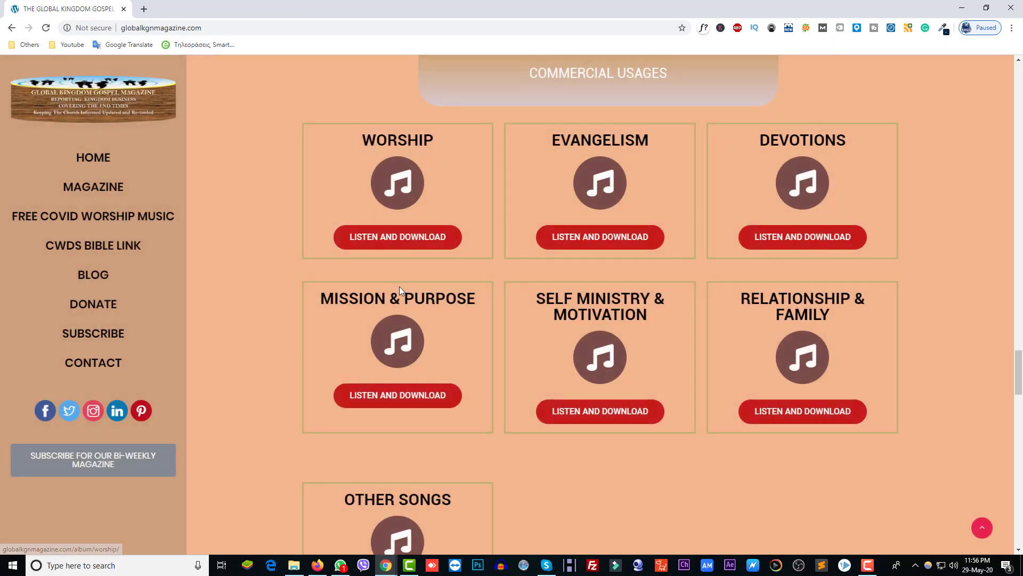
scroll(452, 411, "down", 5)
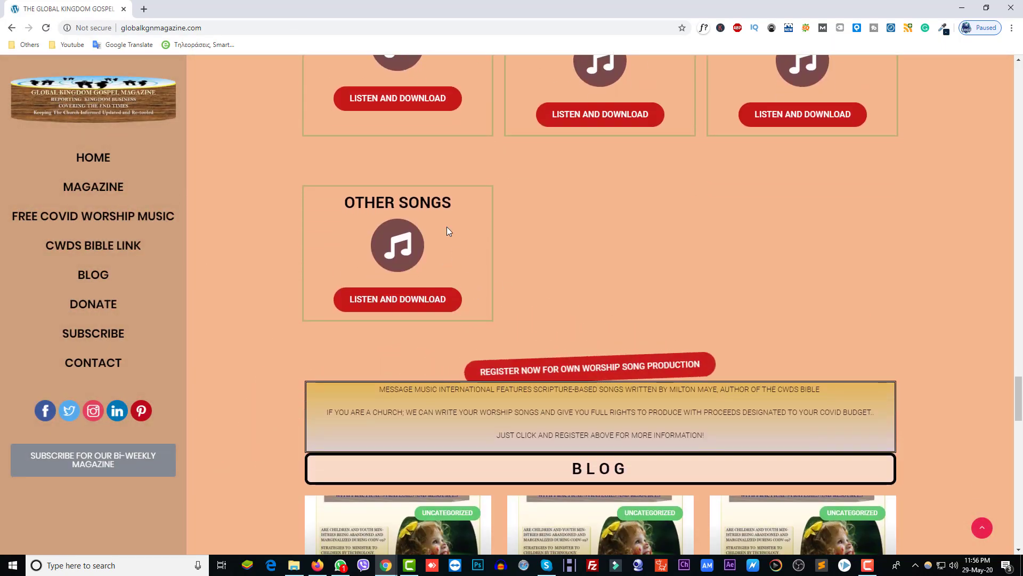
left_click(412, 205)
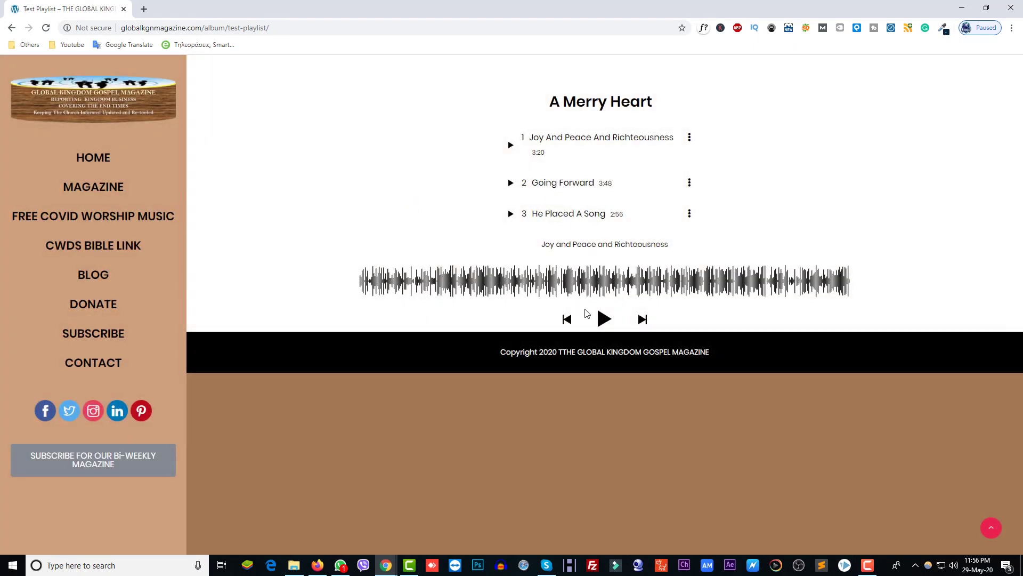
Step: Play and pause the first track, then download the Going Forward track
left_click(603, 320)
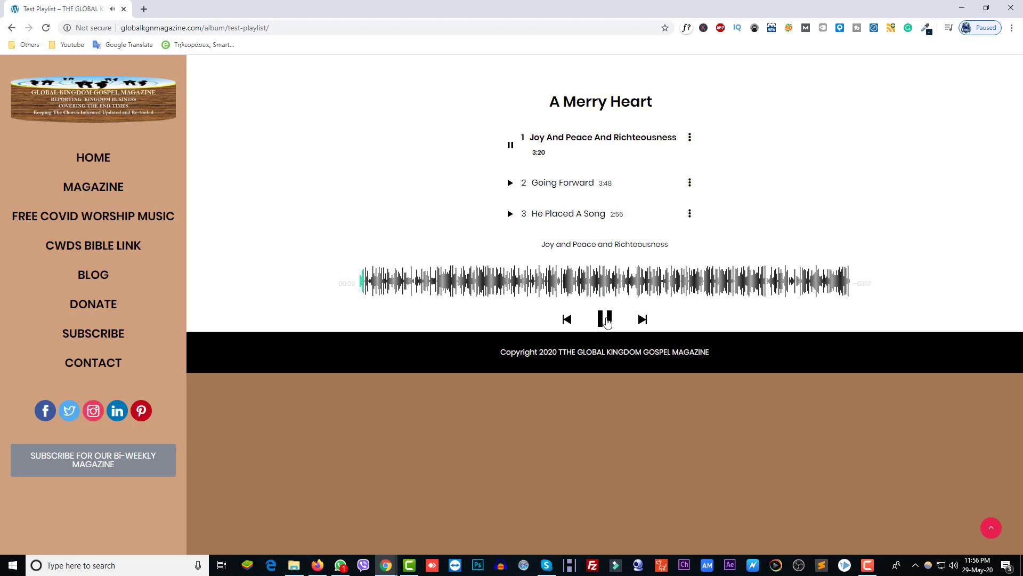
left_click(605, 320)
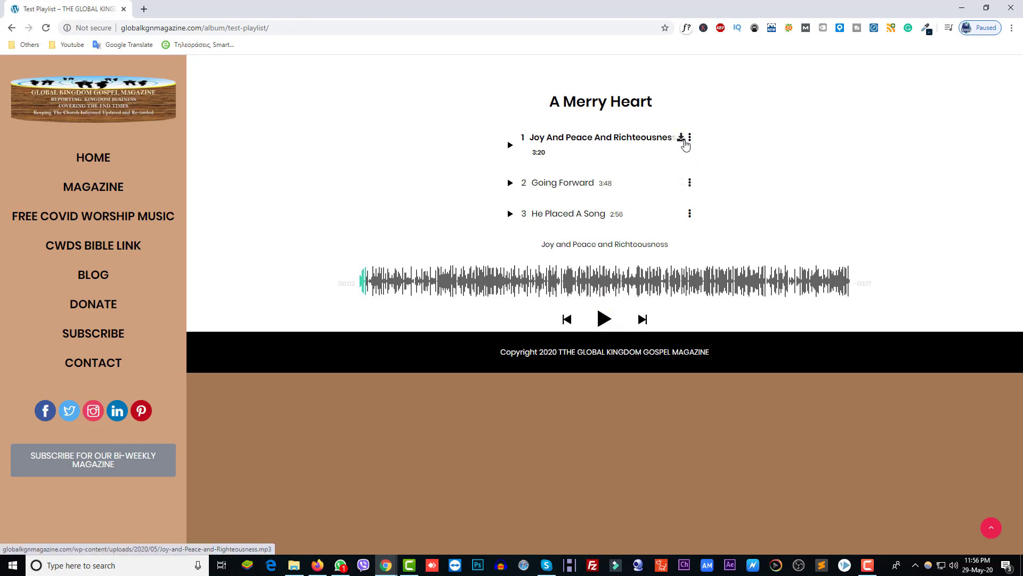
left_click(690, 185)
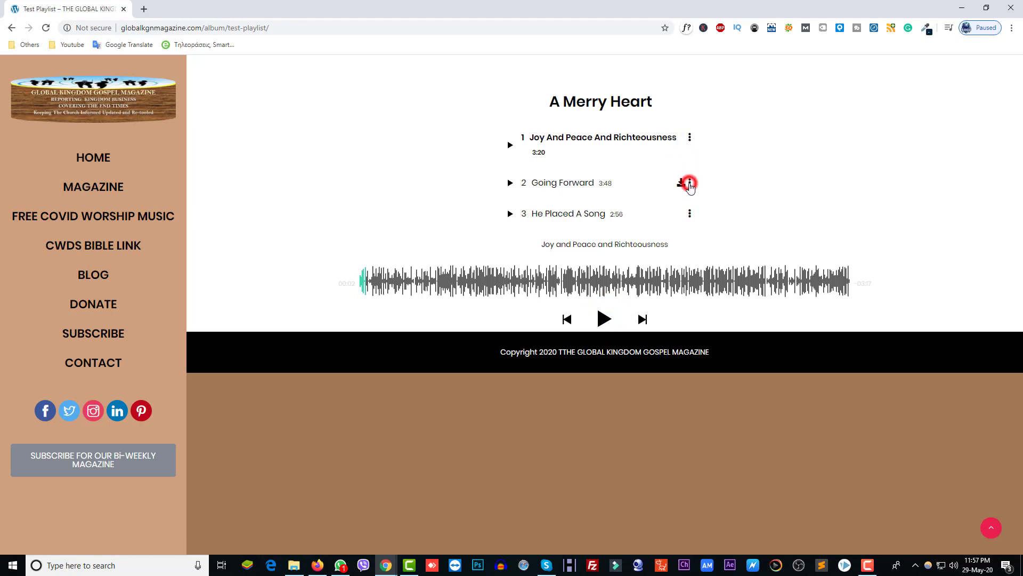
left_click(682, 185)
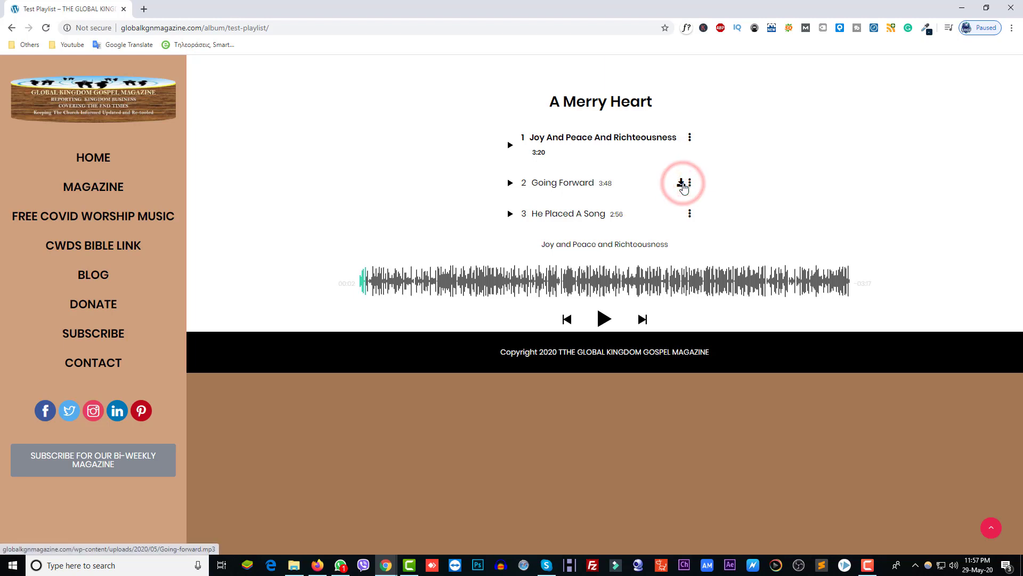